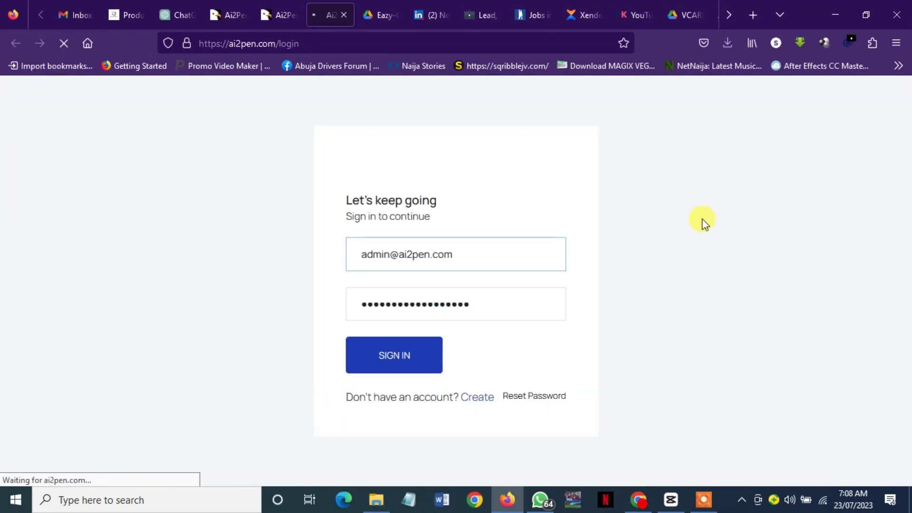
Sign in to the Ai2Pen dashboard and look through the YouTube title and tag generator tools
click(376, 358)
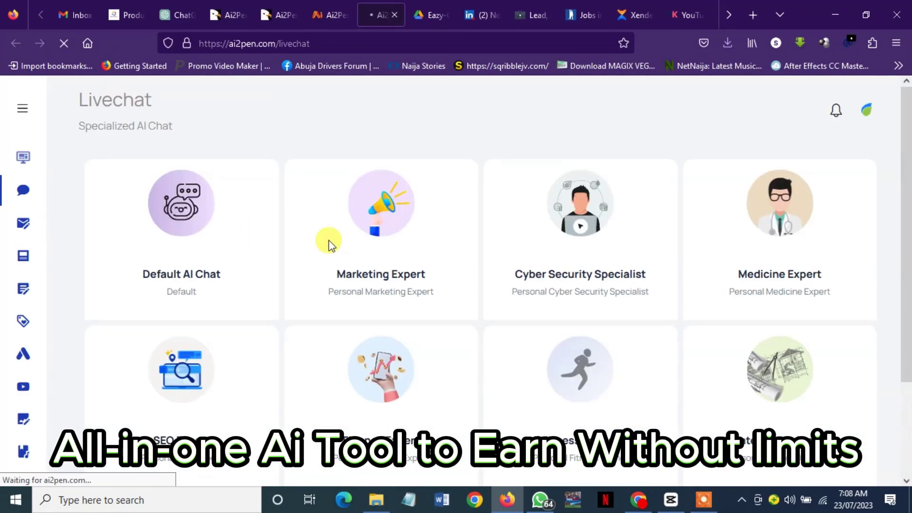
scroll(620, 285, down, 3)
mouse_move(37, 284)
click(95, 313)
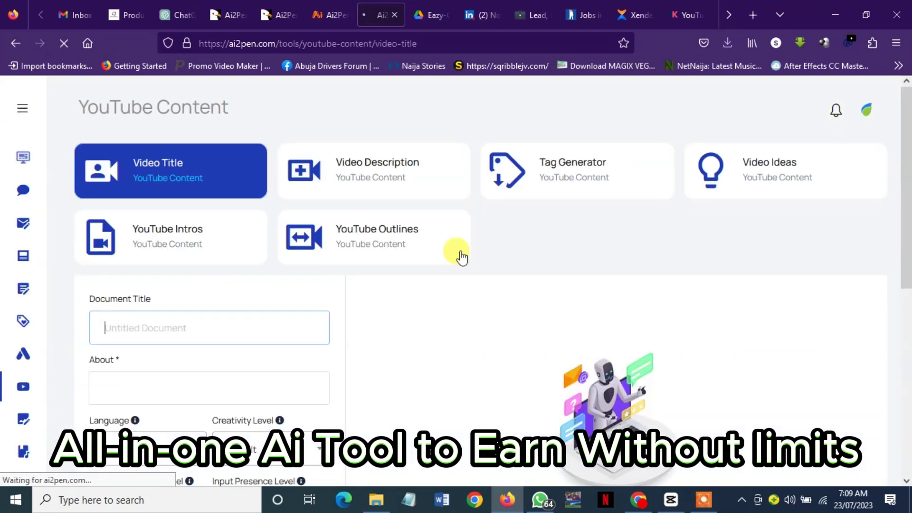
scroll(460, 254, down, 4)
scroll(522, 189, up, 4)
click(546, 171)
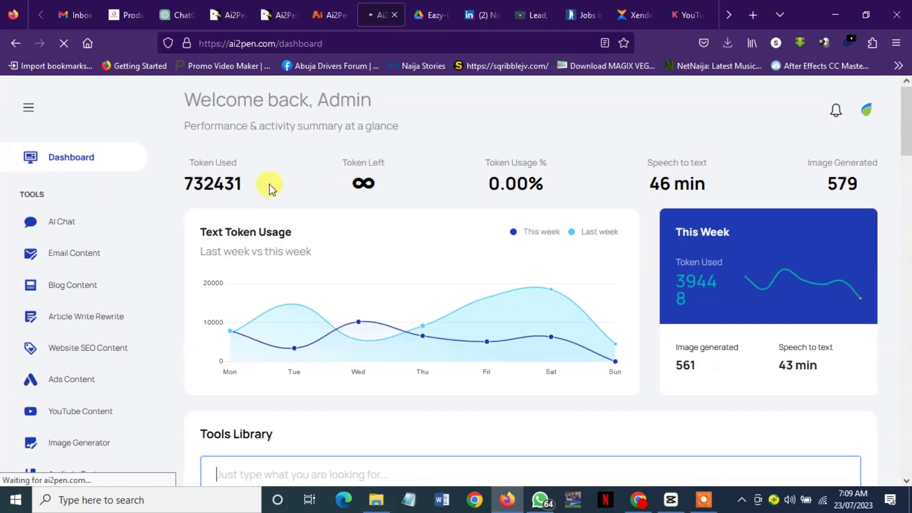
scroll(475, 285, down, 3)
Generate an image of a 'cat wearing cap' with the Image Generator
click(106, 291)
click(178, 194)
text(cat wearing cap)
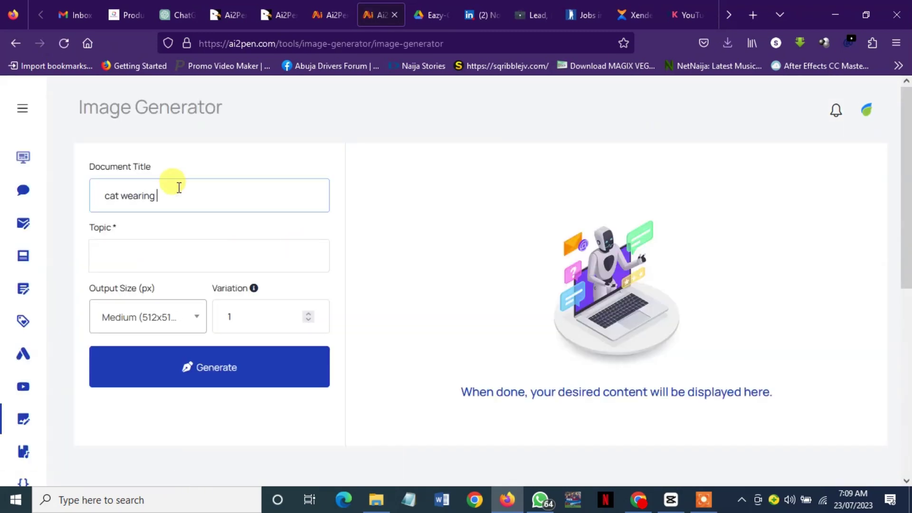
key(Return)
click(448, 363)
key(ctrl+a)
key(ctrl+c)
click(209, 256)
key(ctrl+v)
click(200, 357)
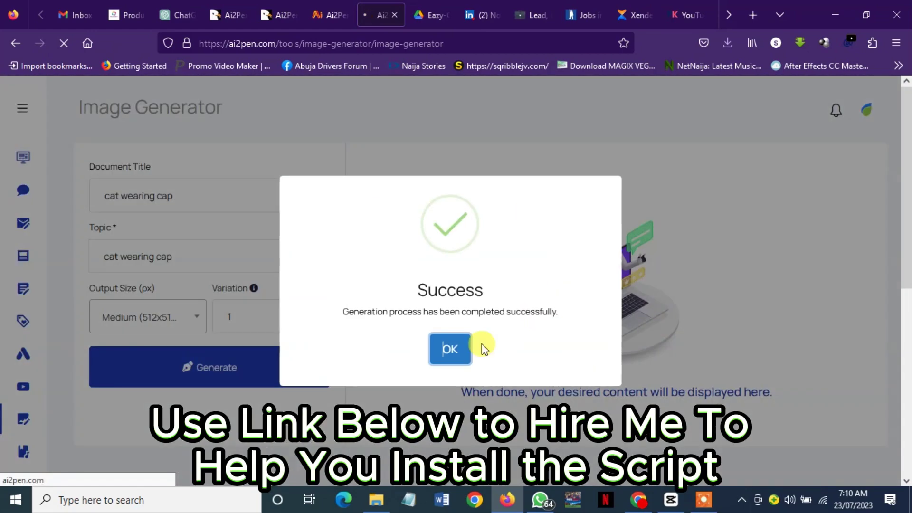
click(470, 348)
Revisit the cat image, open the AI Chat tool, then switch to the CodeCanyon tab
click(11, 40)
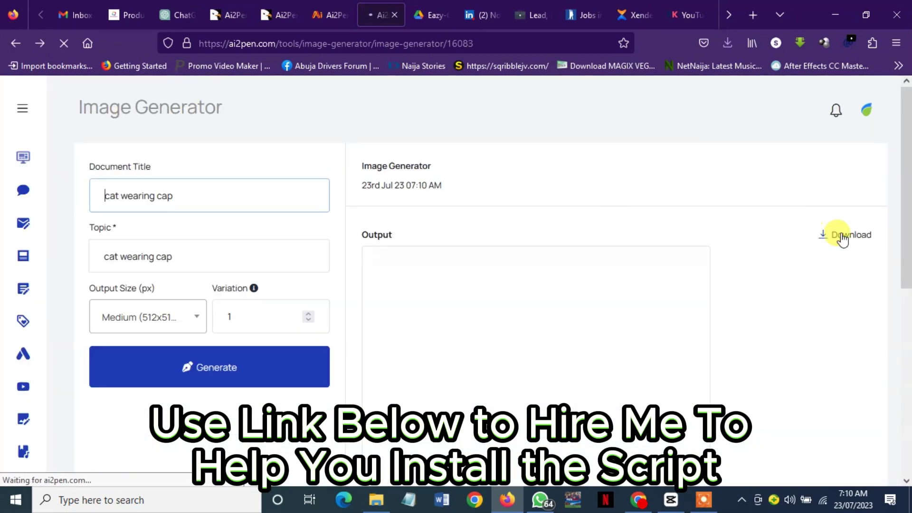
scroll(906, 275, down, 5)
scroll(625, 161, up, 5)
mouse_move(36, 130)
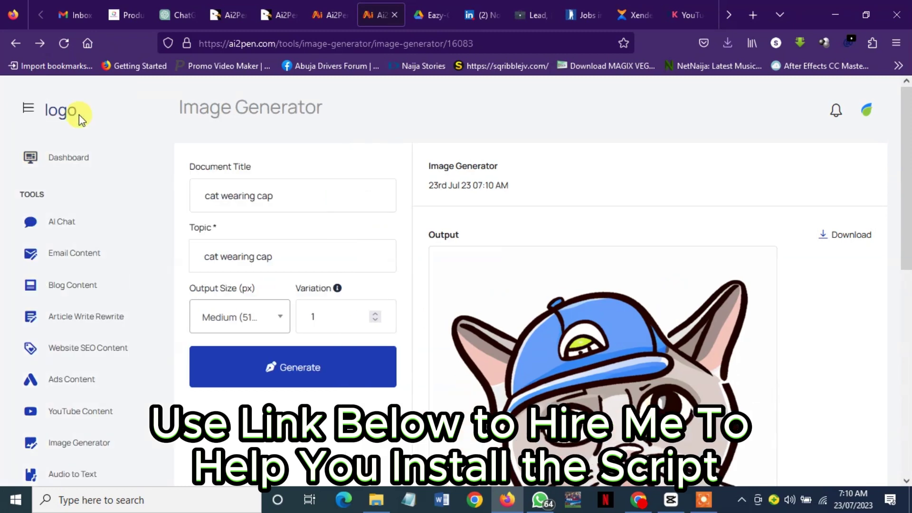
click(71, 221)
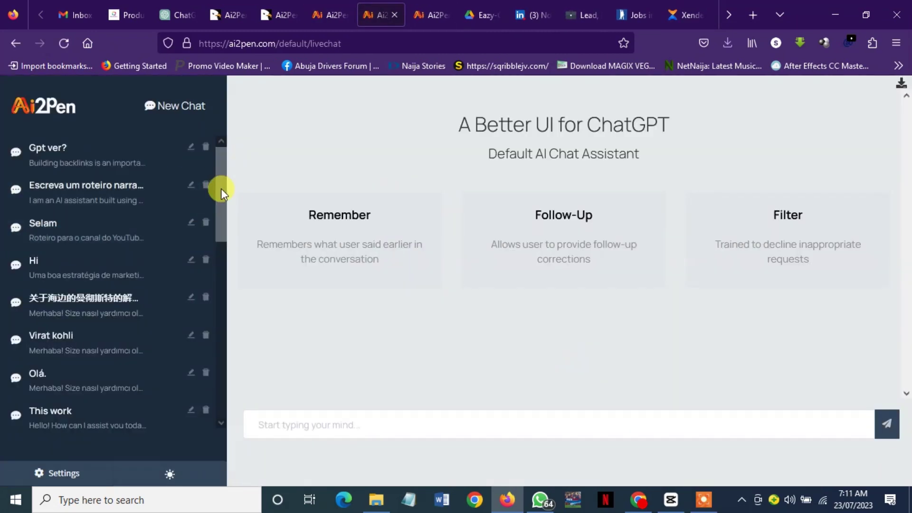
drag(220, 187, 534, 346)
click(216, 13)
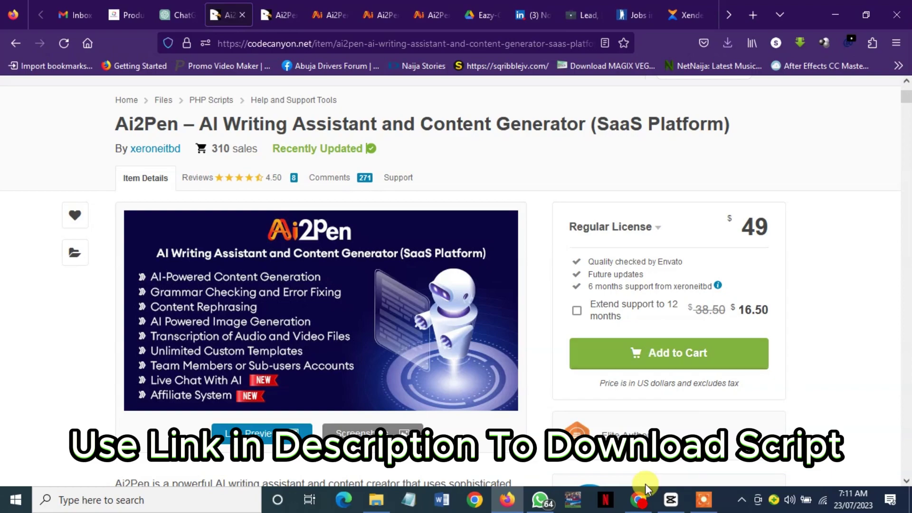
Scroll the Ai2Pen CodeCanyon page, then bring the WhatsApp Web Chrome window forward
drag(904, 98, 898, 141)
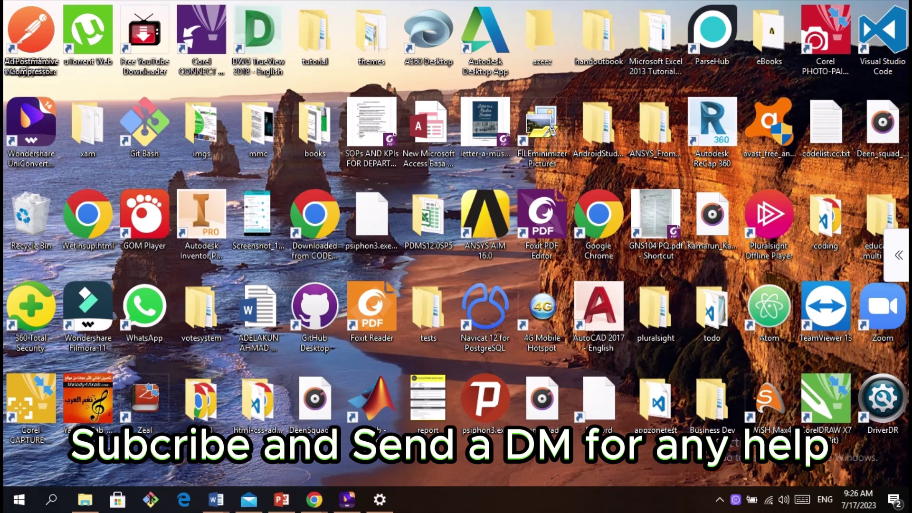
mouse_move(314, 499)
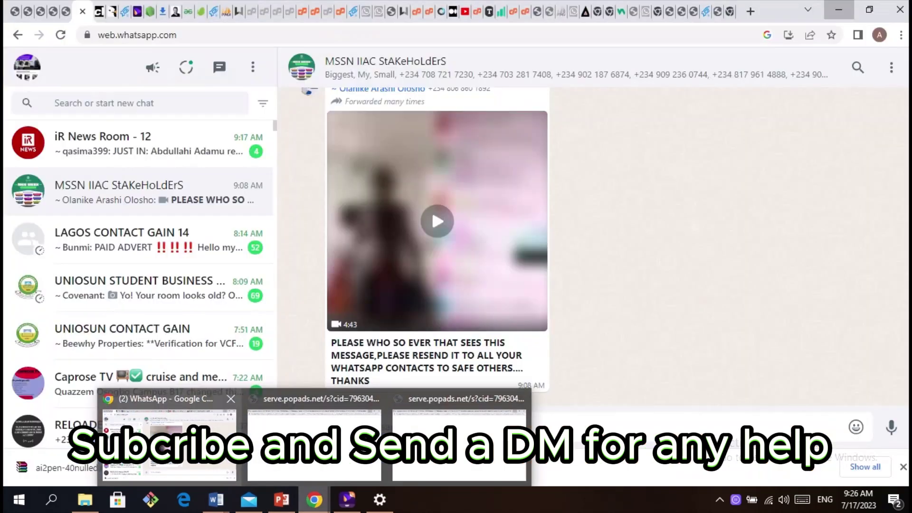
click(169, 439)
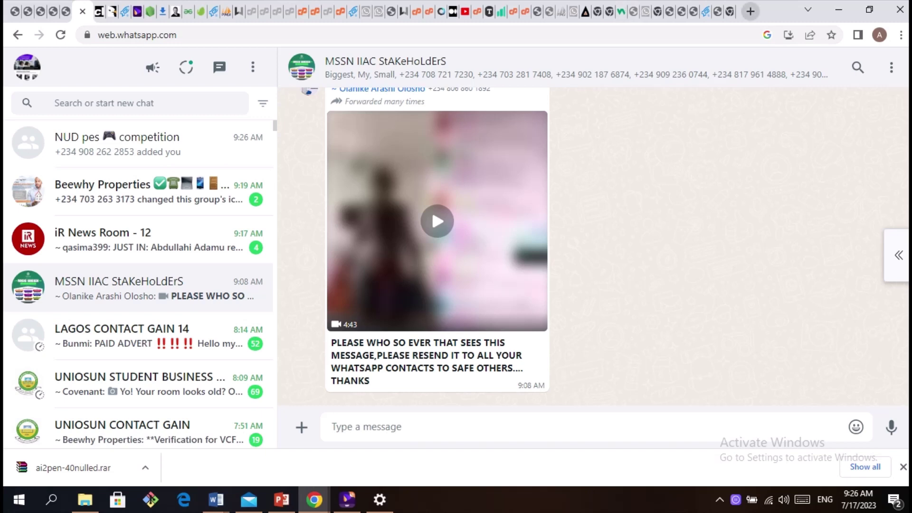
Load codelist.cc in a new browser tab
click(750, 11)
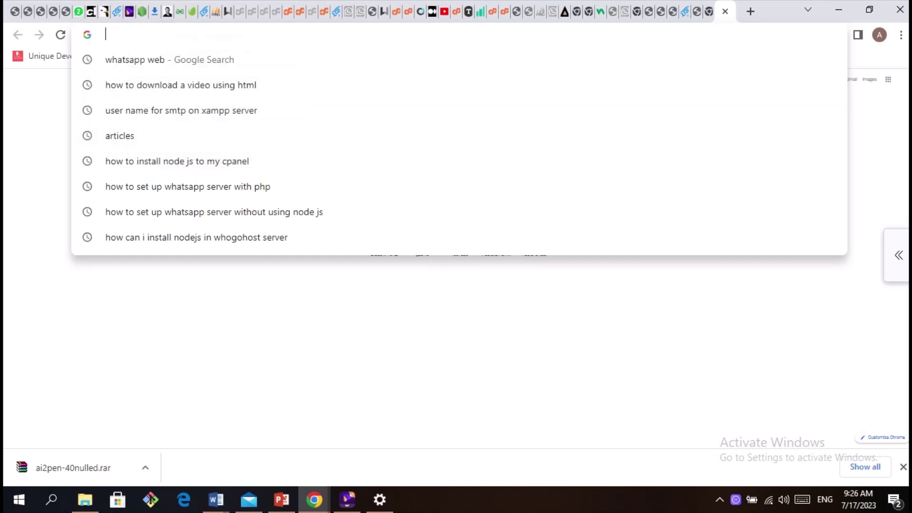
text(code)
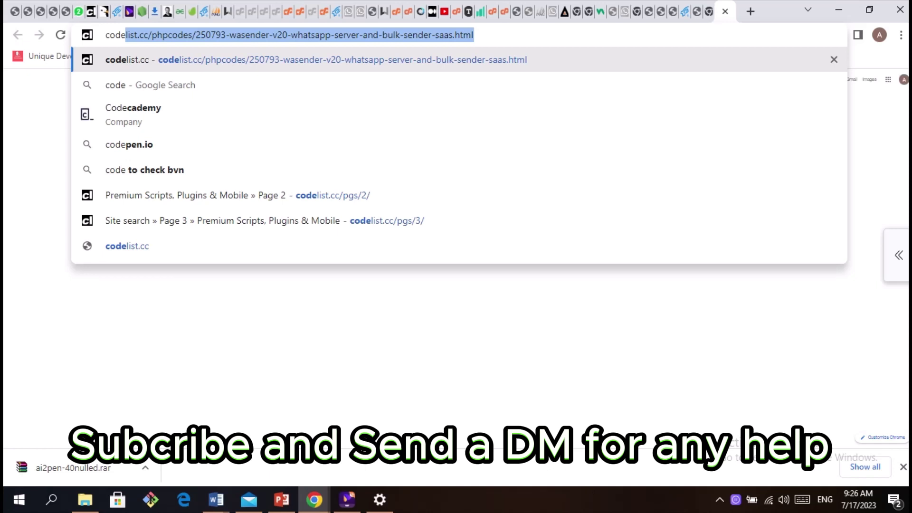
text(list.cc)
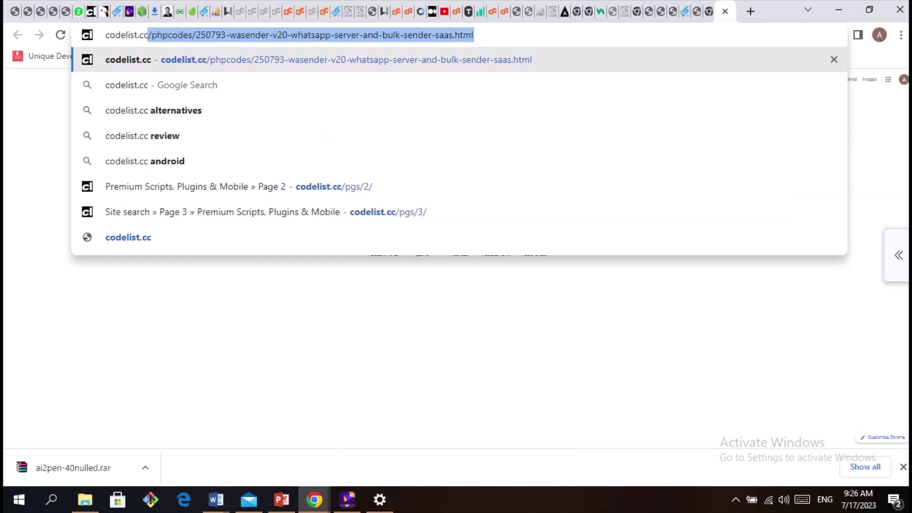
key(Return)
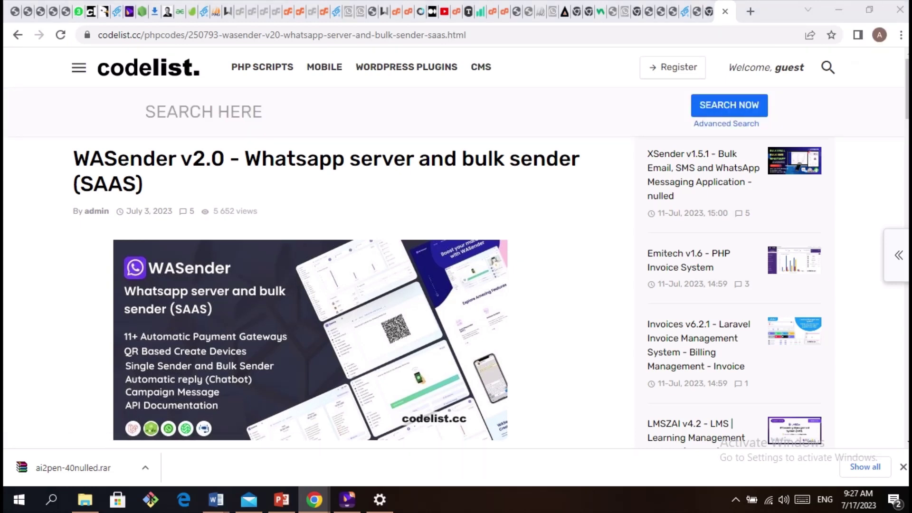
Search codelist for 'ai2pen' and open the Ai2Pen v4.0 post
click(147, 111)
text(a)
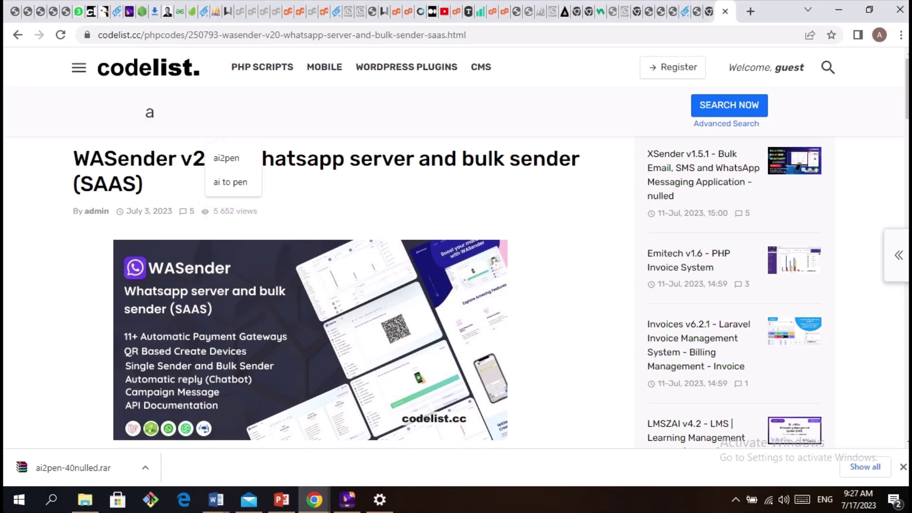
text(i2pen)
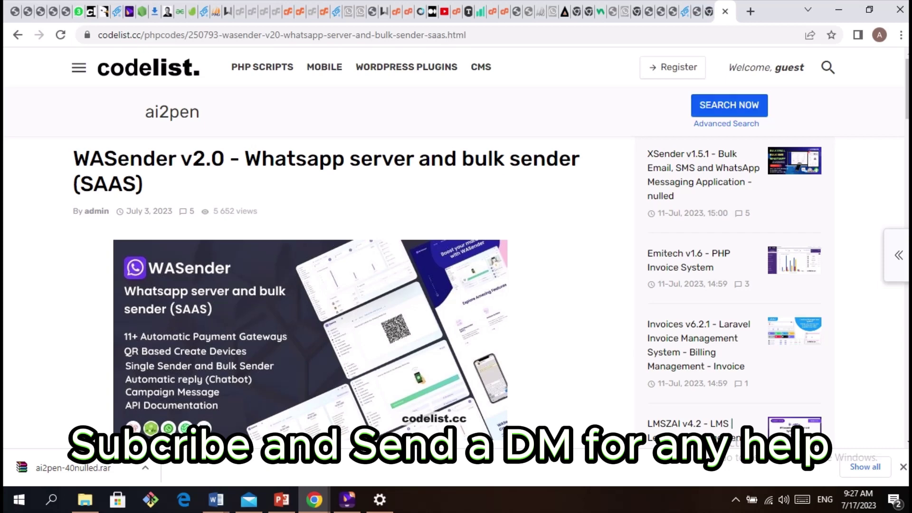
key(Return)
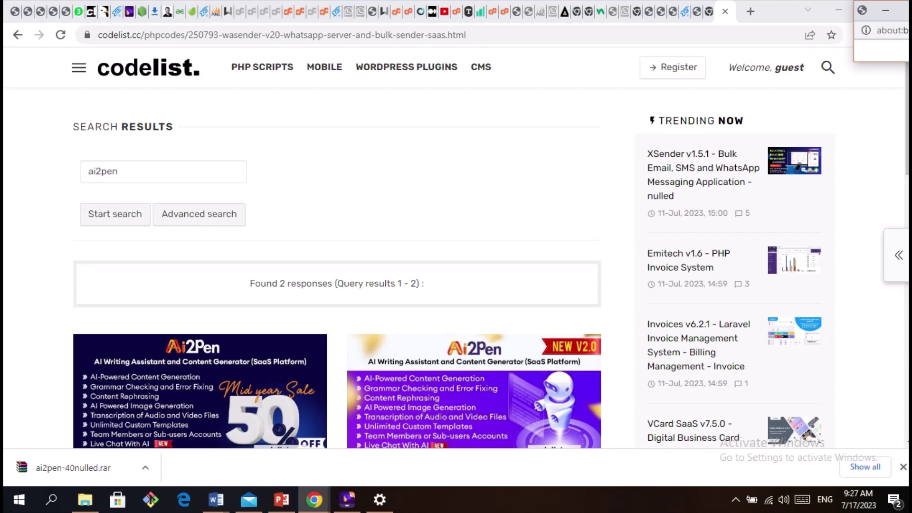
scroll(456, 247, down, 5)
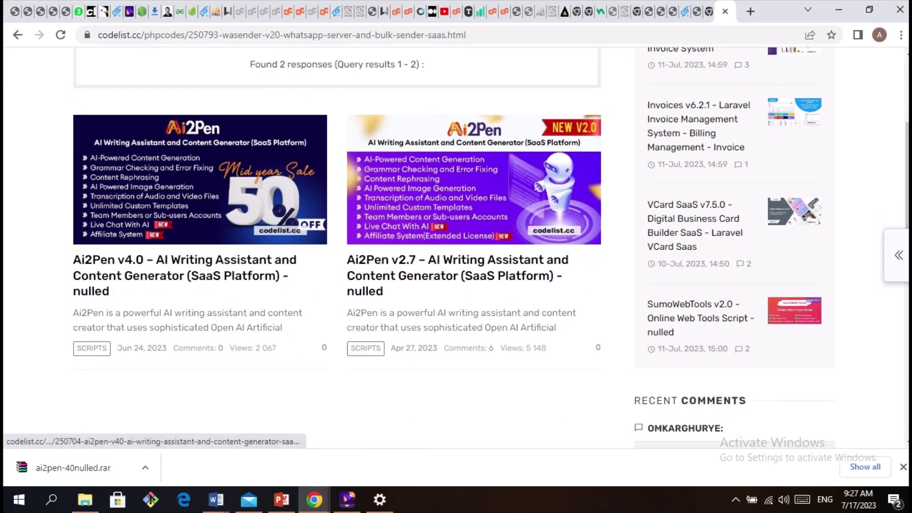
click(199, 180)
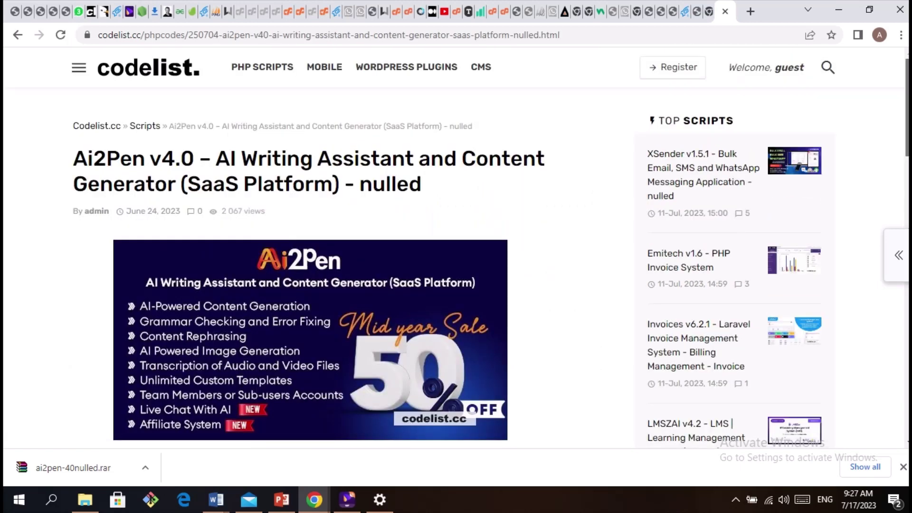
Select the workupload download link listed in the post
scroll(456, 247, down, 5)
scroll(332, 247, down, 4)
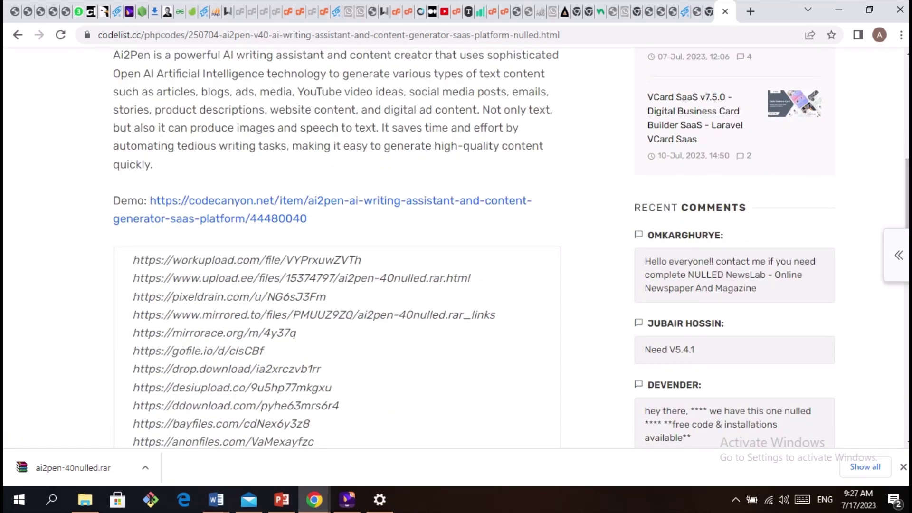
double_click(146, 259)
drag(161, 260, 363, 260)
key(ctrl+c)
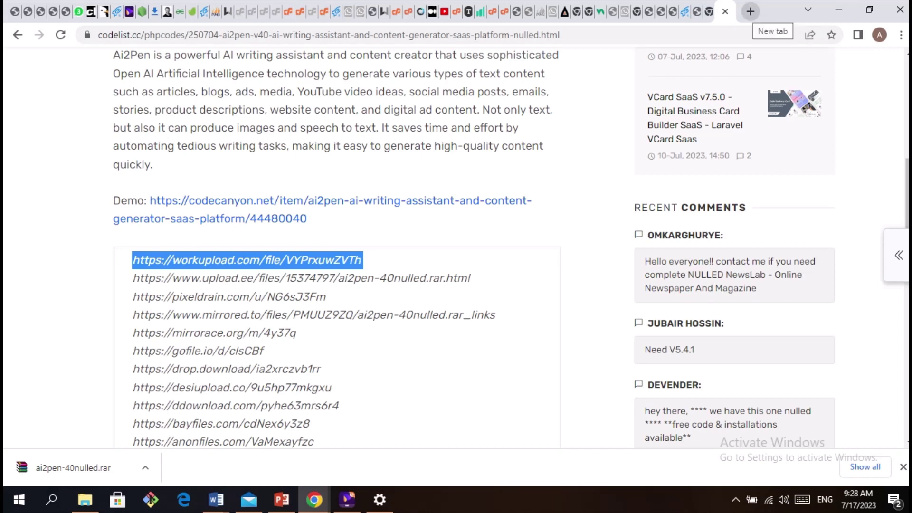
Go to the pasted workupload link in a new tab and download ai2pen-40nulled.rar (105.61 MB)
click(750, 11)
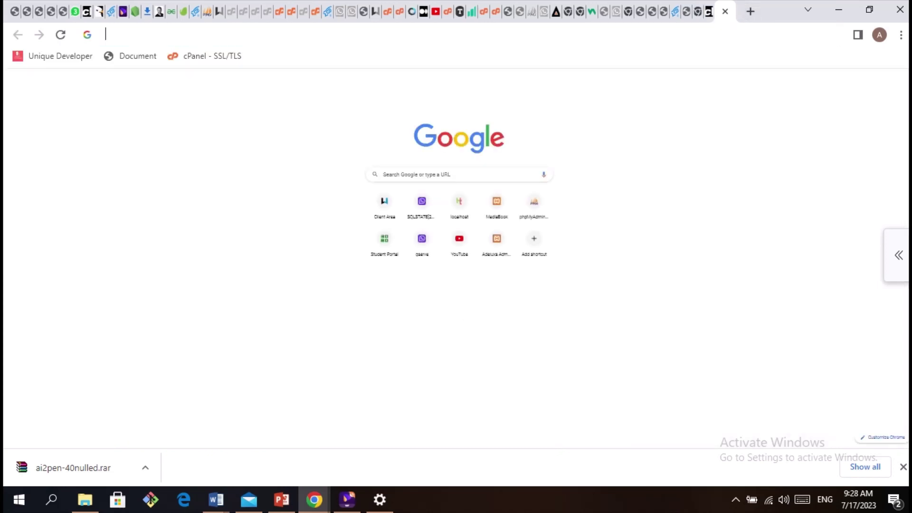
key(Down)
key(ctrl+v)
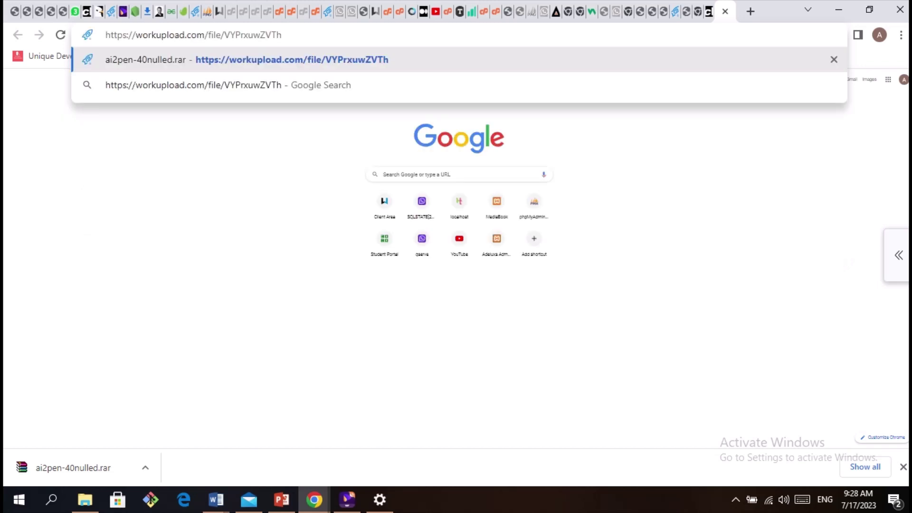
key(Return)
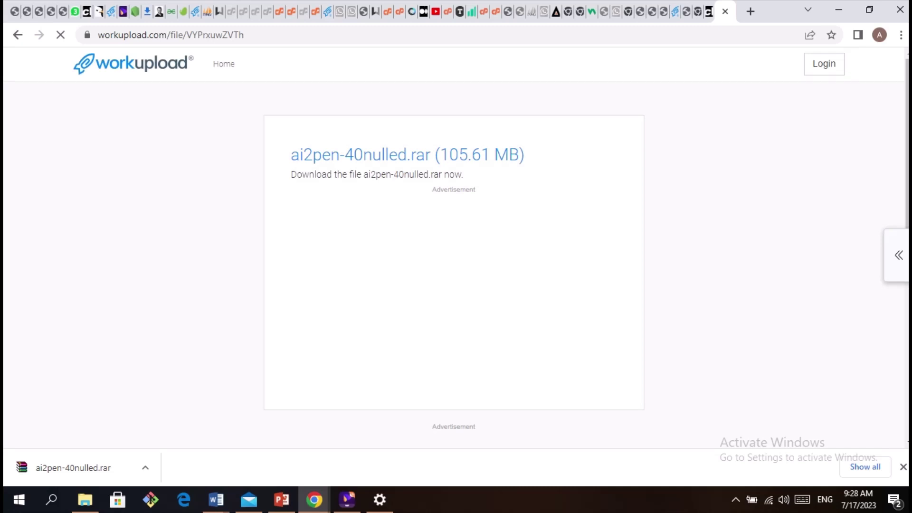
scroll(454, 237, down, 2)
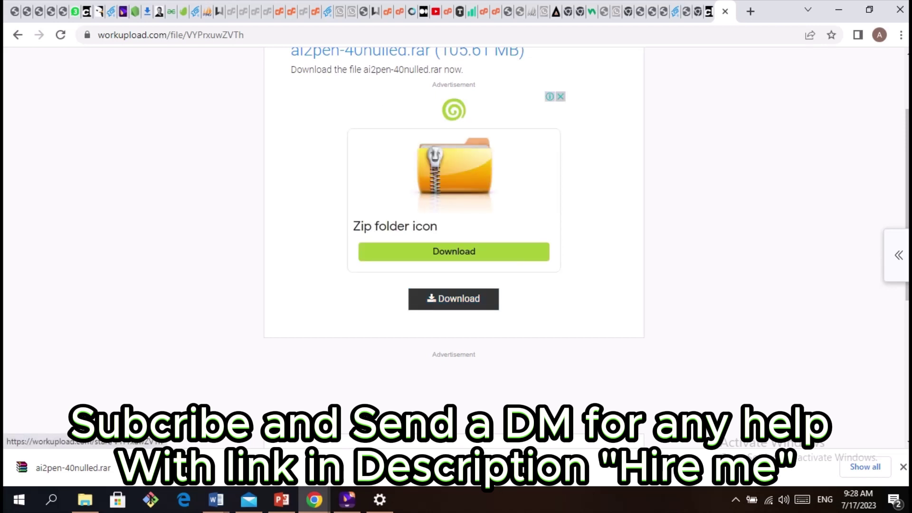
click(453, 298)
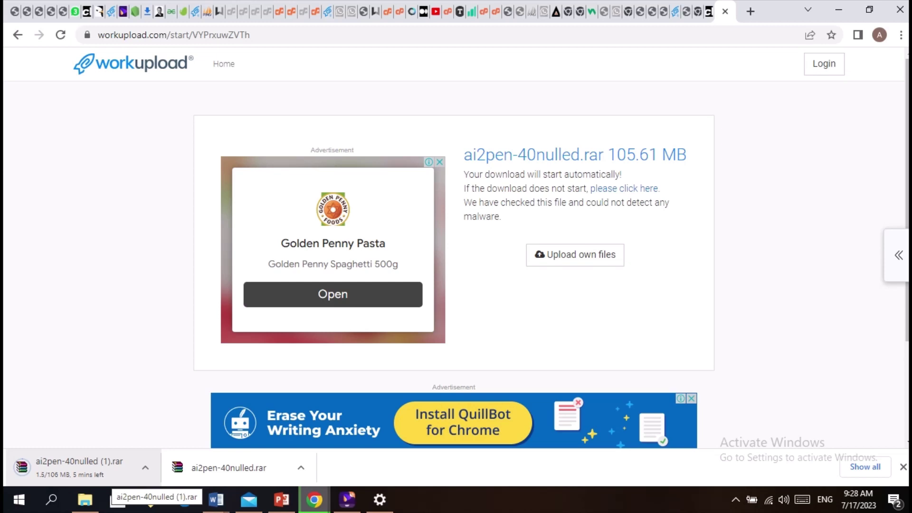
Cancel the second ai2pen download and reveal the finished ai2pen-40nulled.rar in Downloads
click(145, 467)
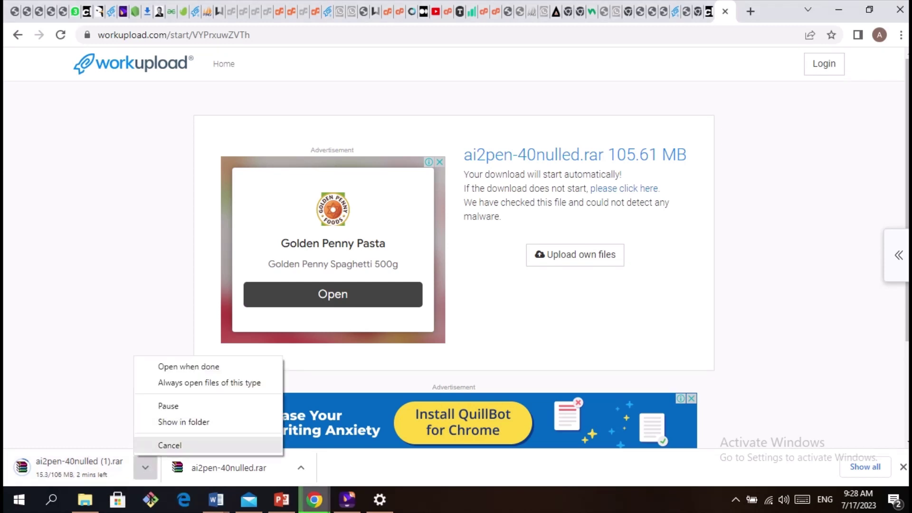
click(169, 445)
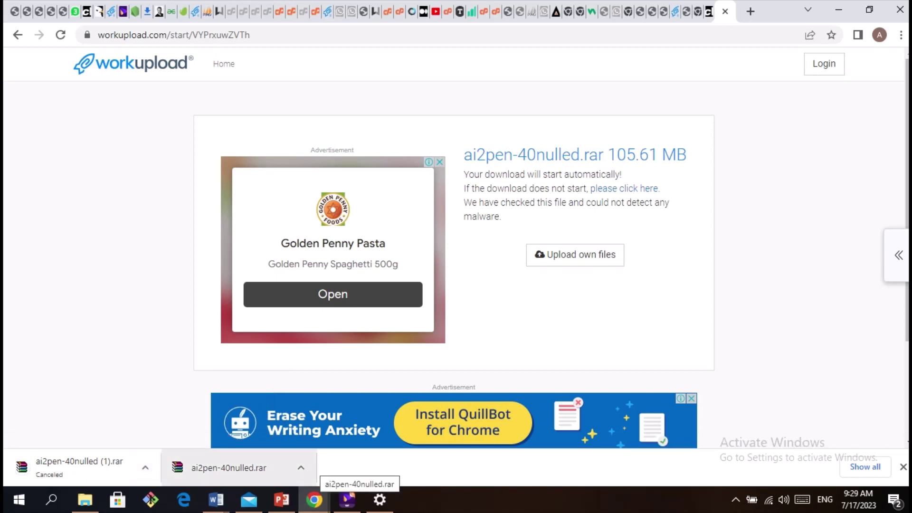
click(248, 469)
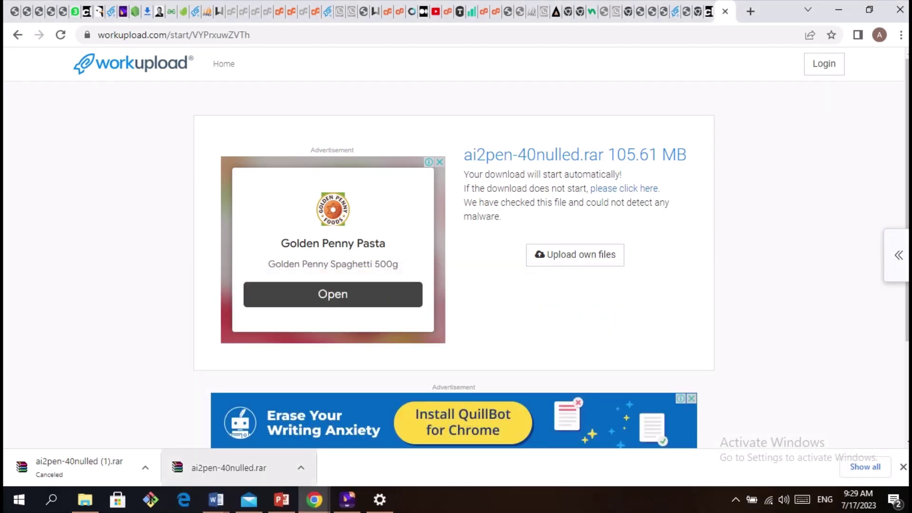
click(301, 467)
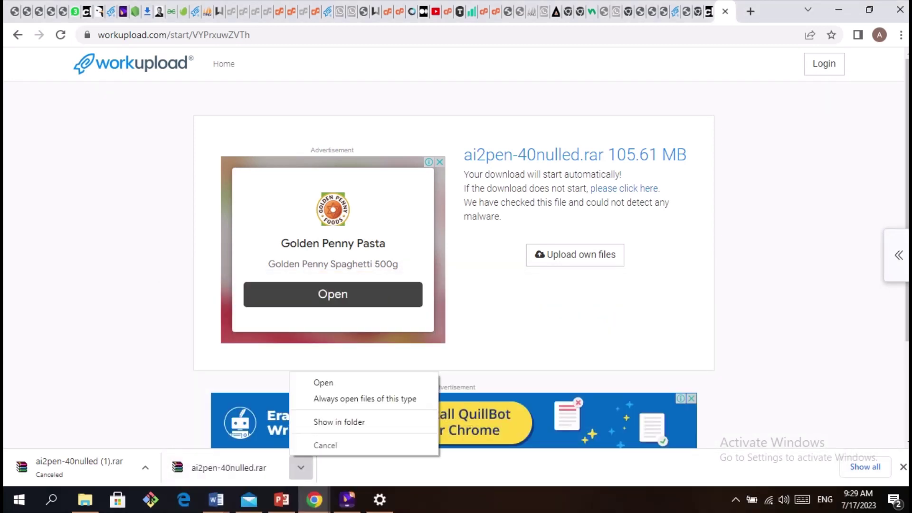
click(339, 422)
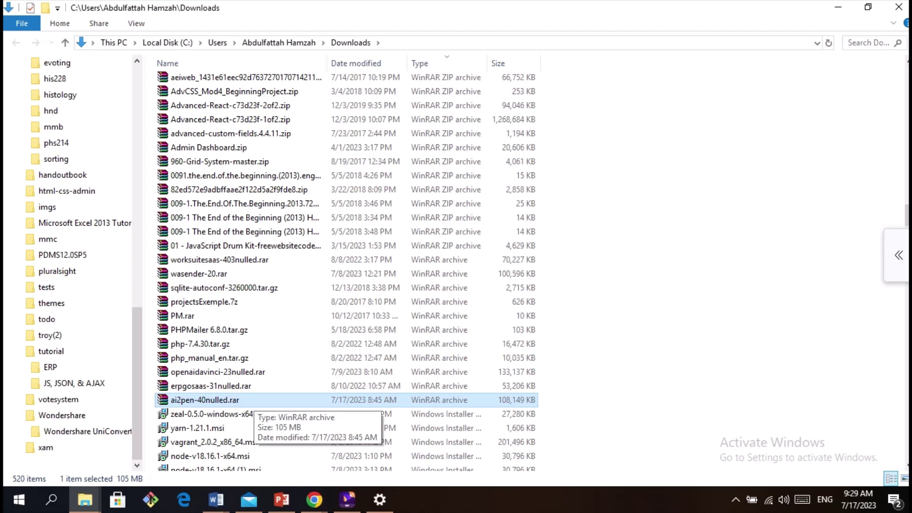
Extract ai2pen-40nulled.rar via 'Extract to ai2pen-40nulled\' and scroll the Downloads list
right_click(254, 401)
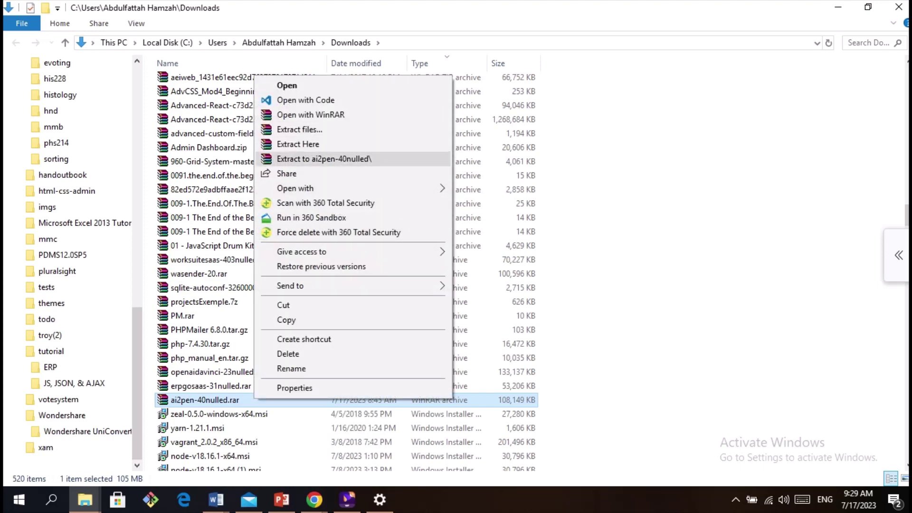
click(323, 159)
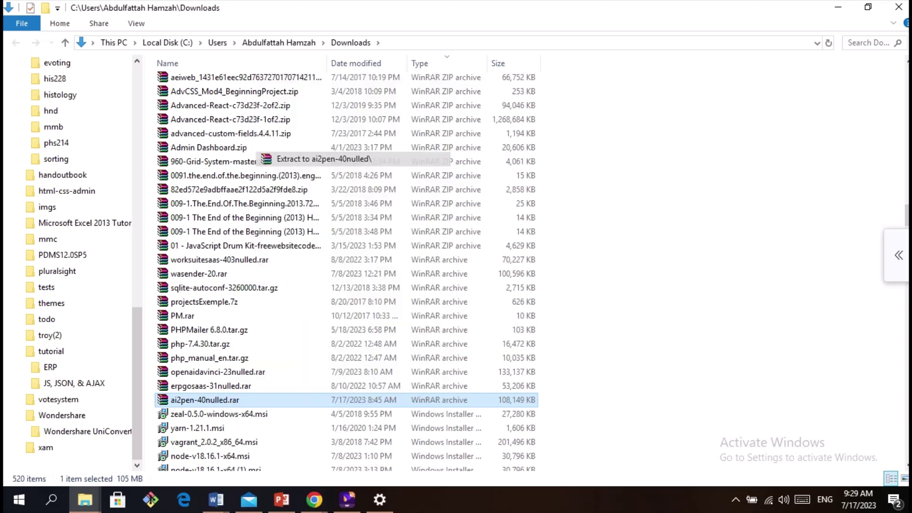
click(322, 162)
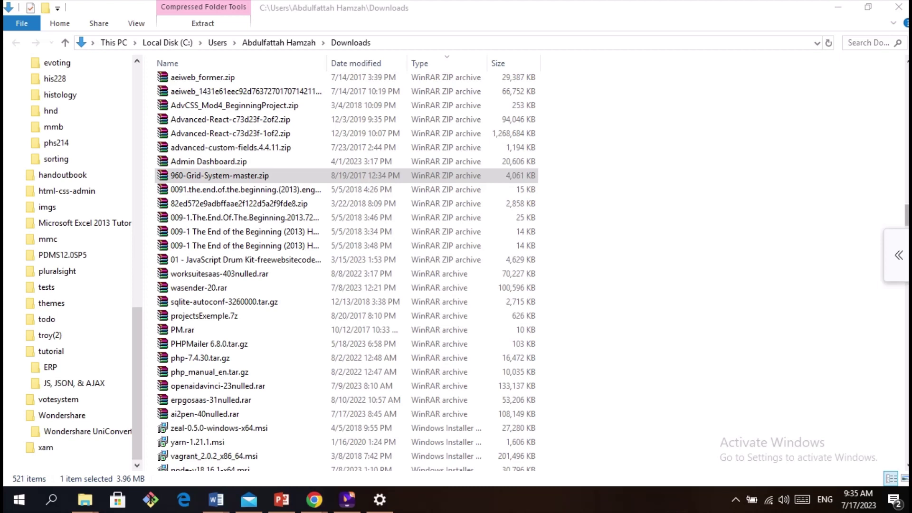
click(906, 214)
scroll(907, 215, down, 3)
scroll(906, 214, down, 5)
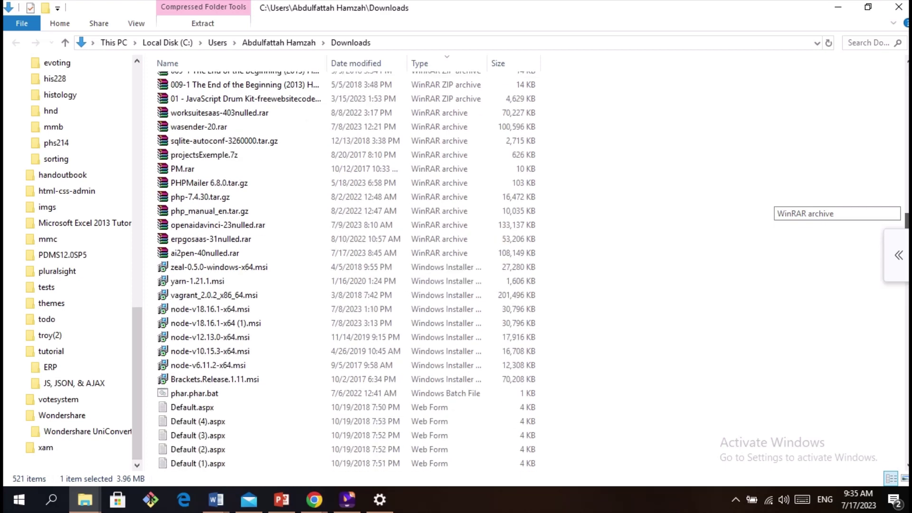
scroll(906, 215, up, 5)
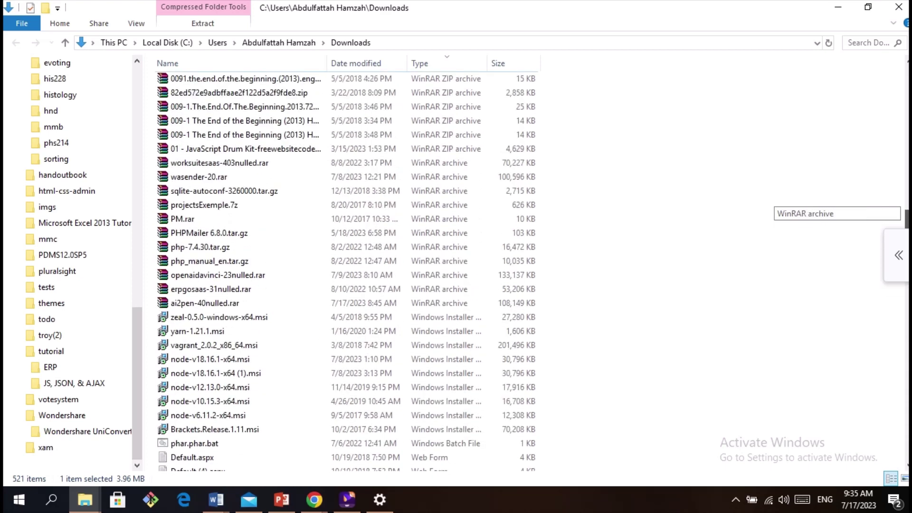
scroll(907, 214, up, 1)
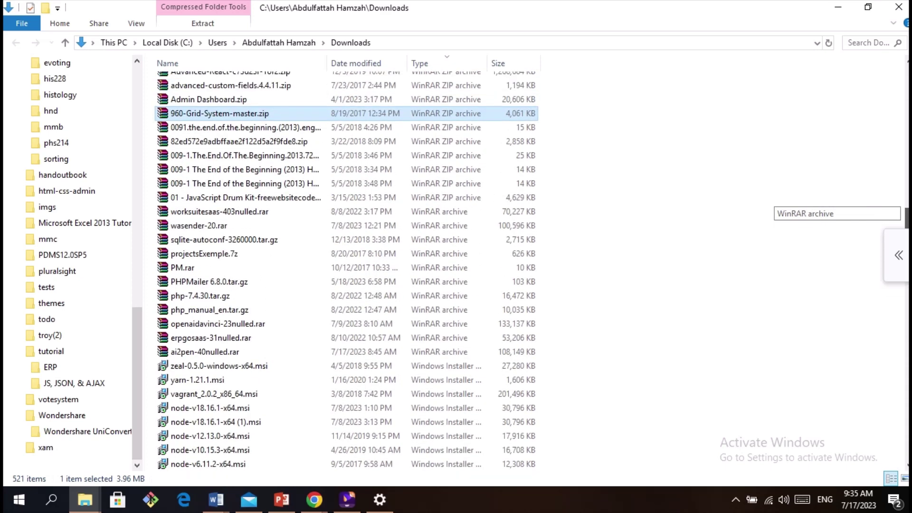
scroll(906, 215, up, 1)
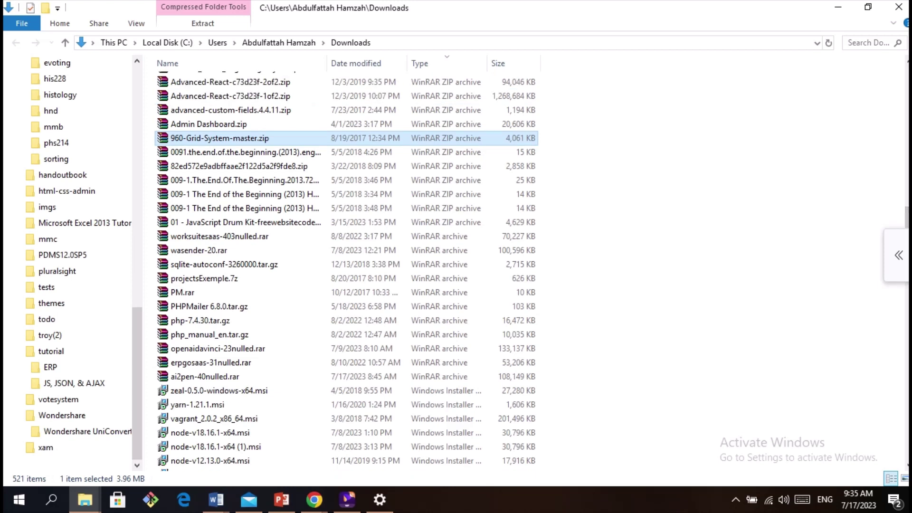
Search Downloads for 'ai2p' and open the extracted ai2pen-40nulled folder
click(868, 42)
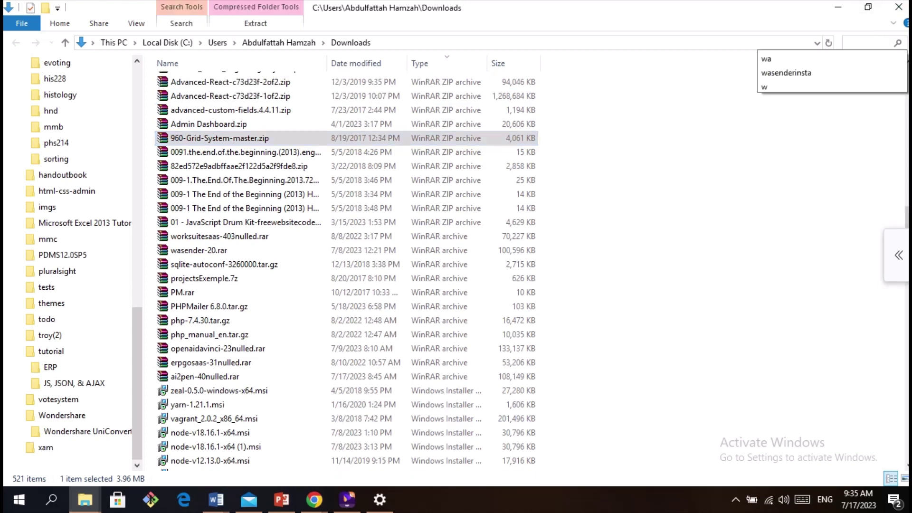
text(ai2)
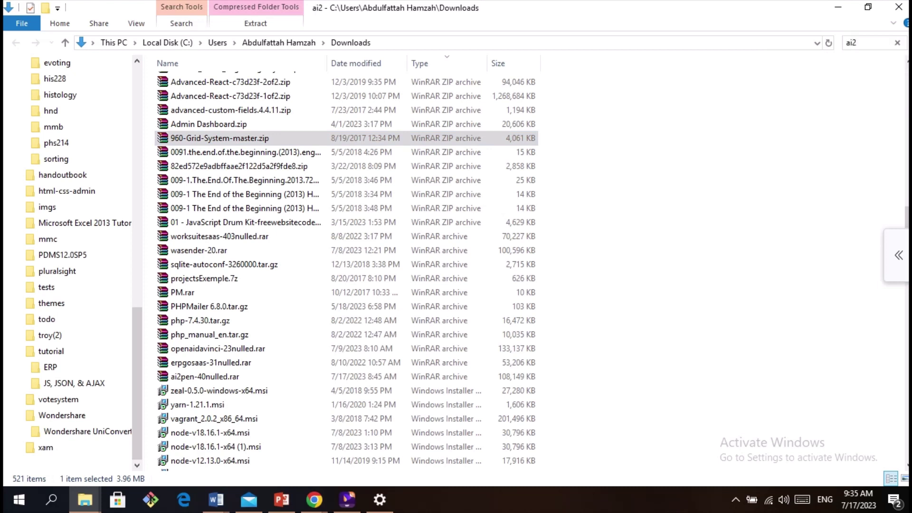
text(p)
key(Return)
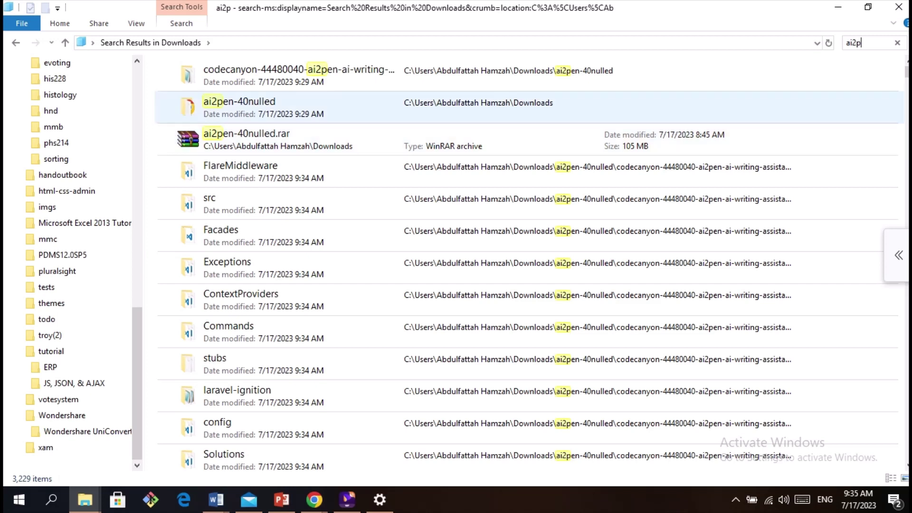
click(285, 107)
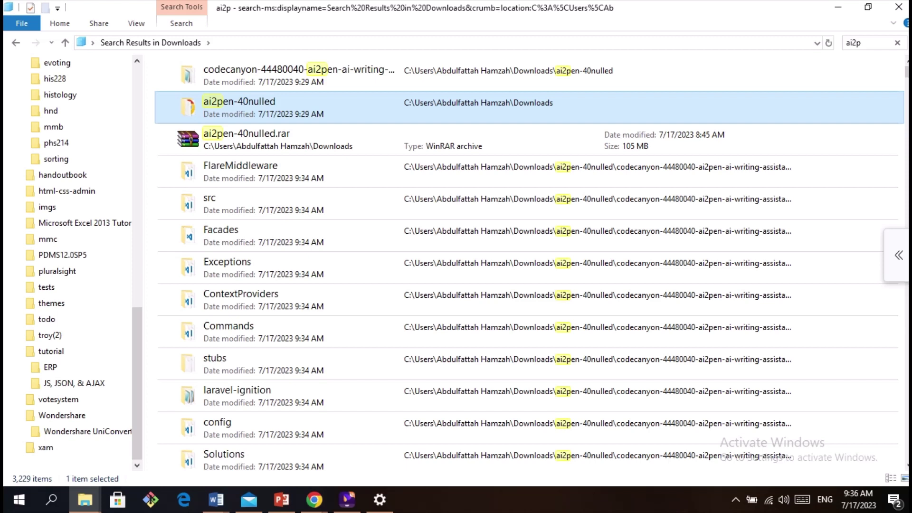
key(Return)
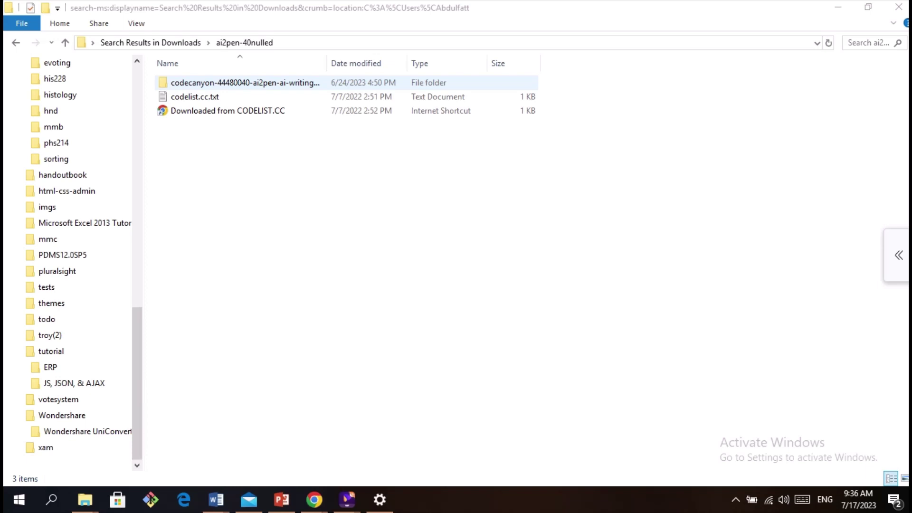
Archive the codecanyon-44480040 folder as a ZIP using WinRAR's Add to archive
click(309, 83)
right_click(308, 82)
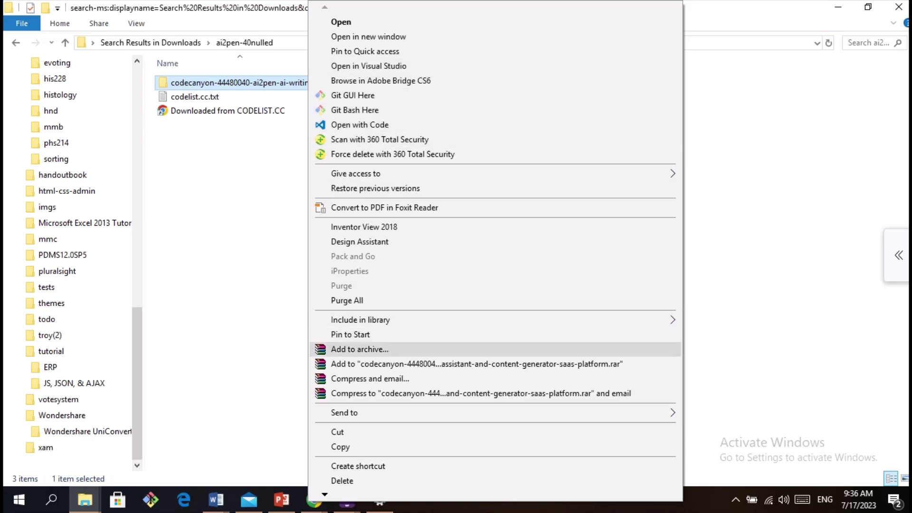
click(359, 348)
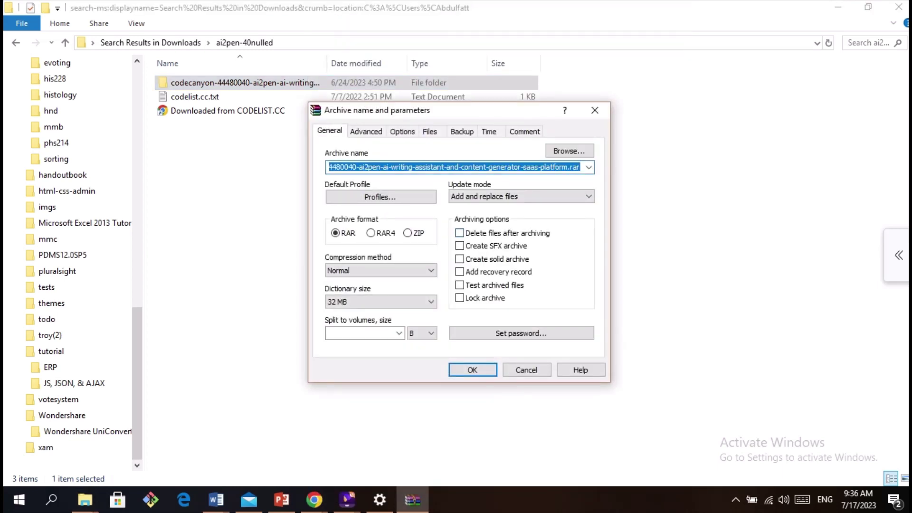
click(407, 232)
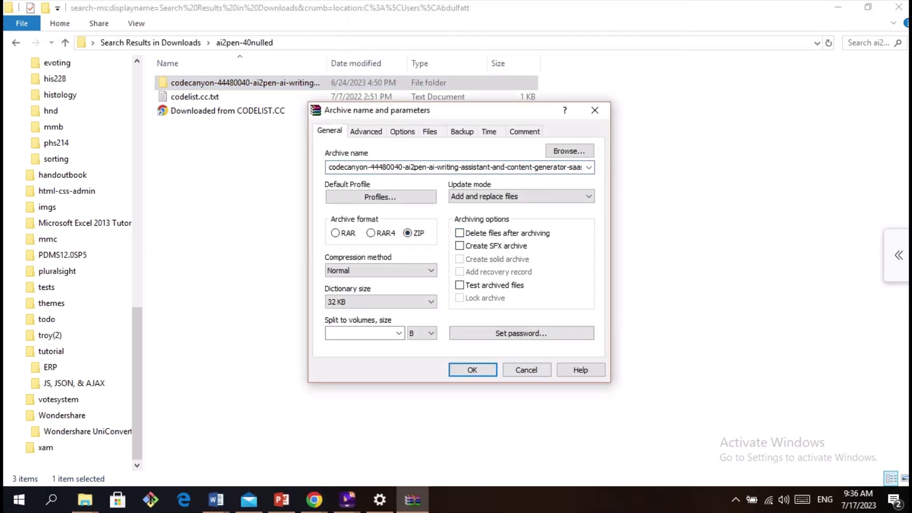
key(Return)
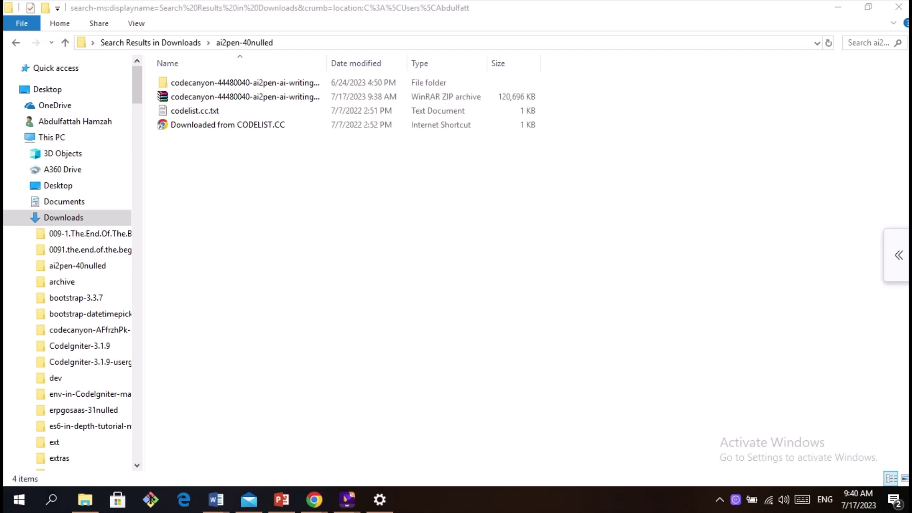
click(244, 96)
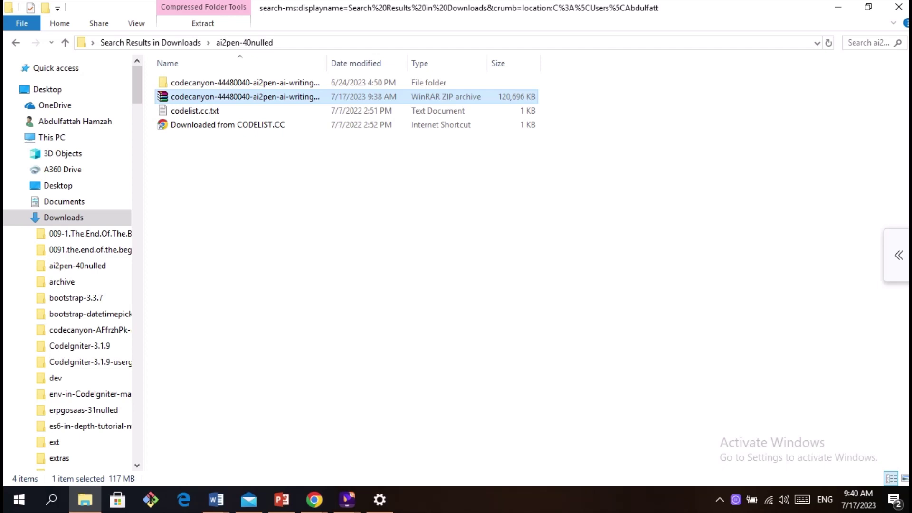
click(314, 499)
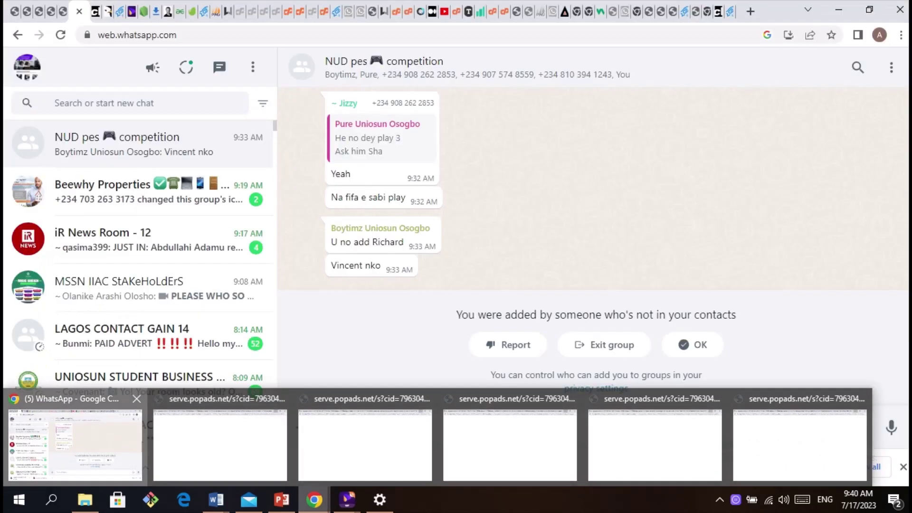
Open whogohost.com/host/clientarea.php in a new Chrome tab
click(75, 444)
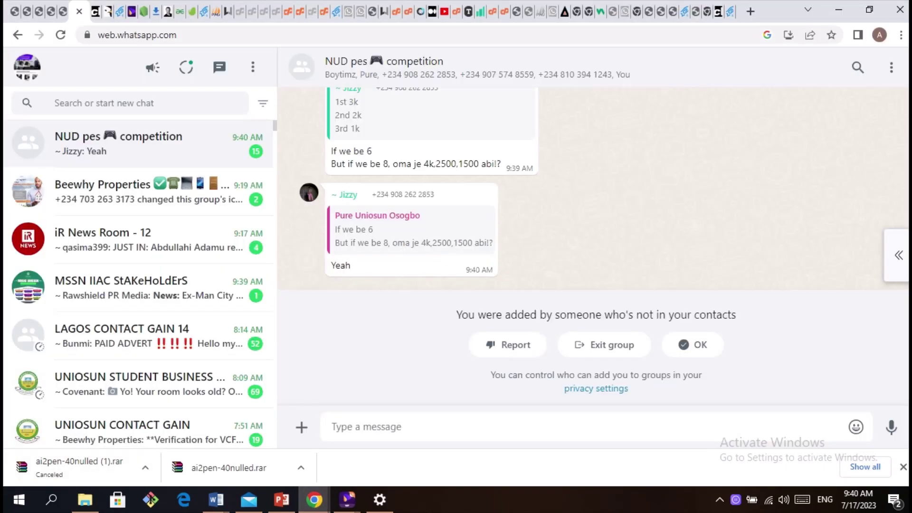
click(750, 11)
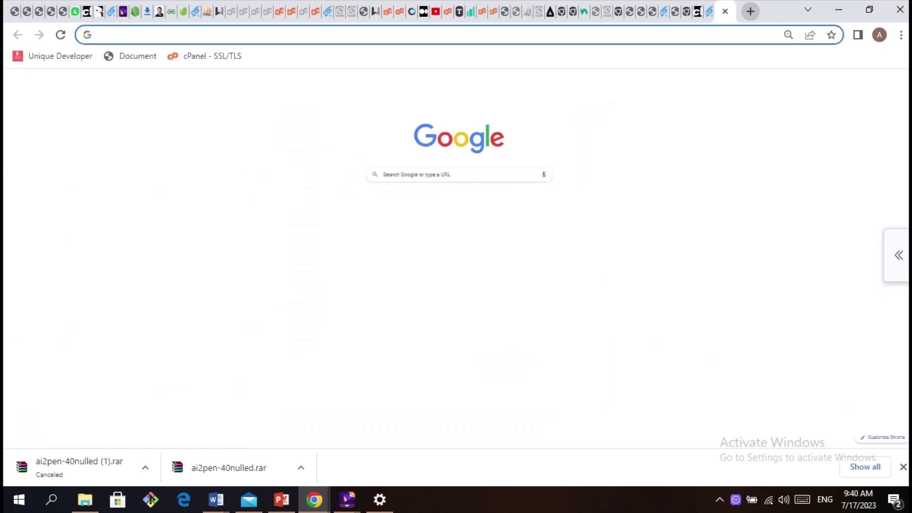
key(Down)
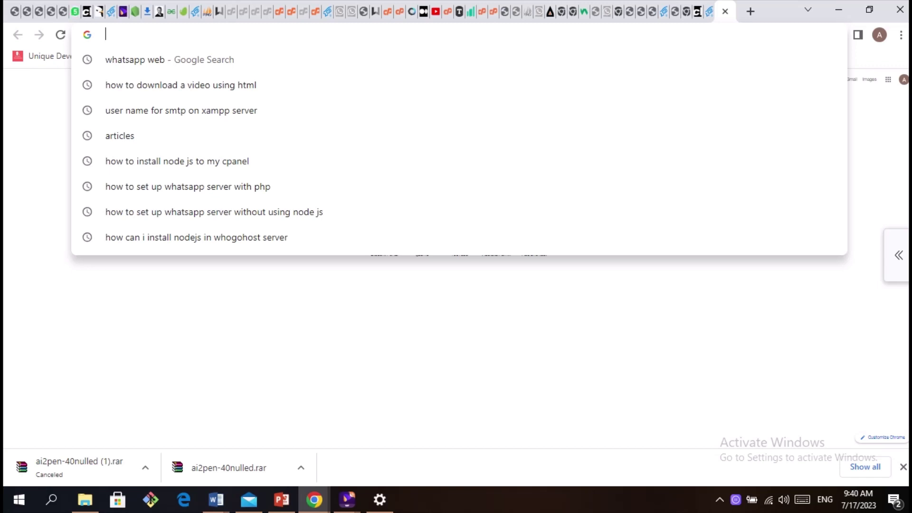
text(w)
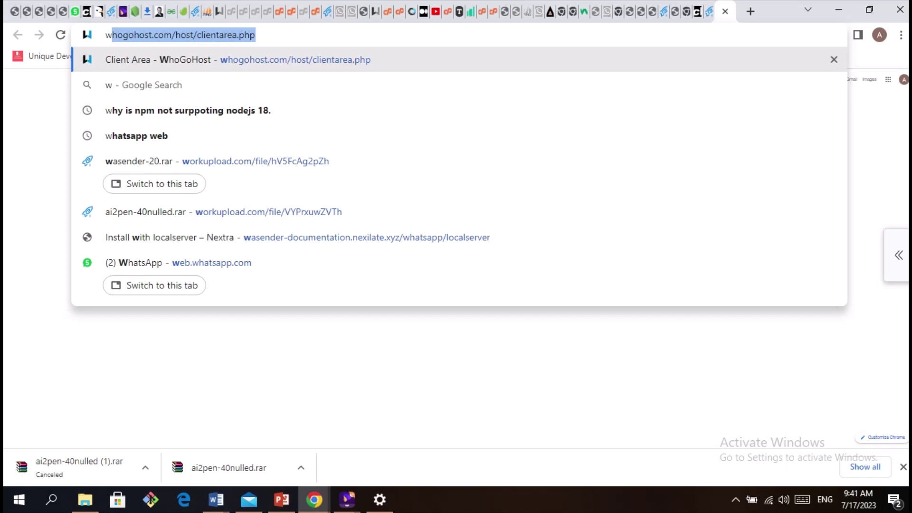
key(Return)
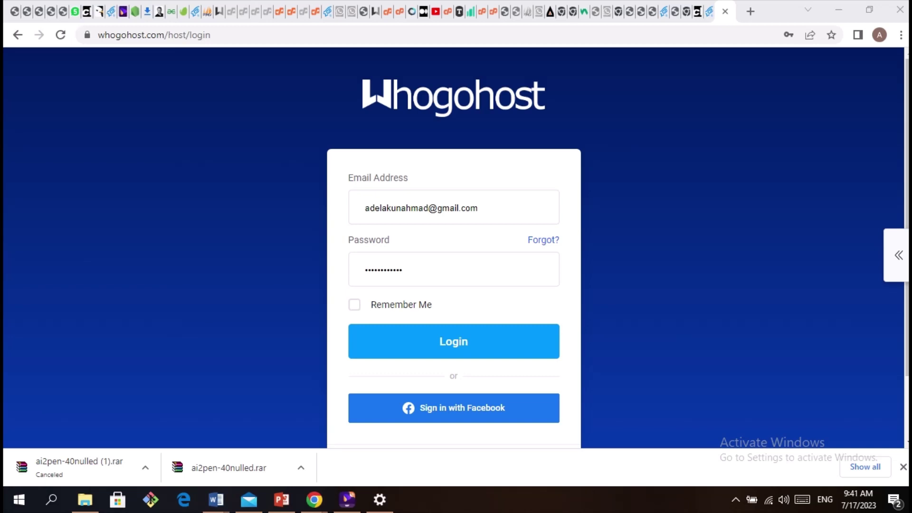
In Whogohost, scroll the Linux Hosting Pro (12GB) plan details down to its One Click Login options
key(alt+Tab)
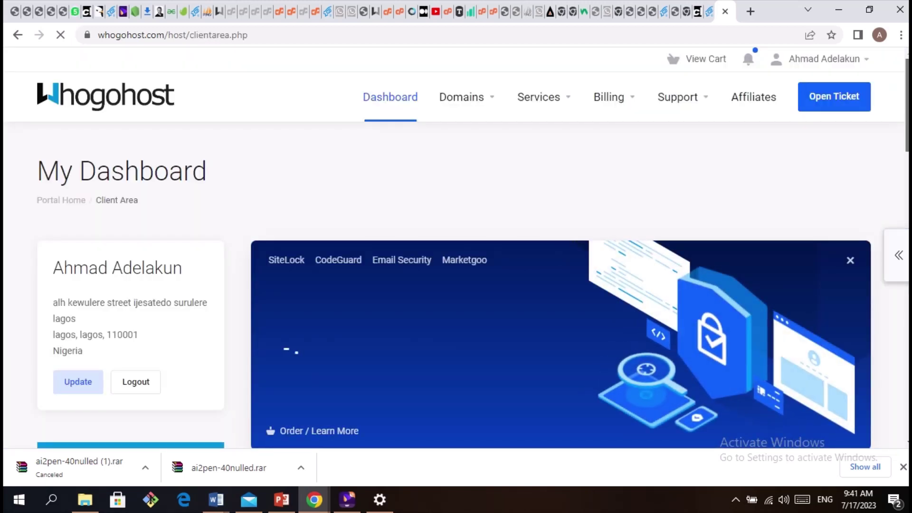
scroll(456, 247, down, 5)
scroll(284, 181, down, 5)
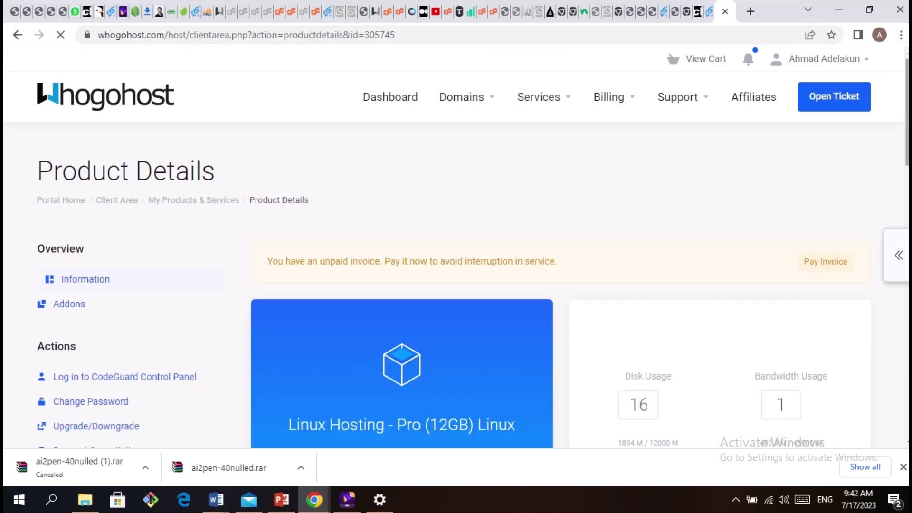
scroll(456, 247, down, 2)
scroll(456, 247, down, 2)
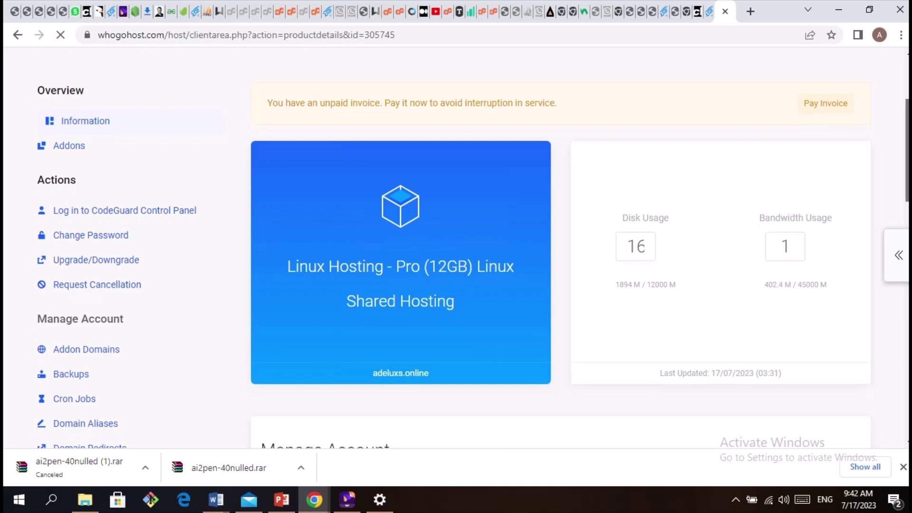
scroll(456, 247, down, 2)
scroll(456, 247, down, 10)
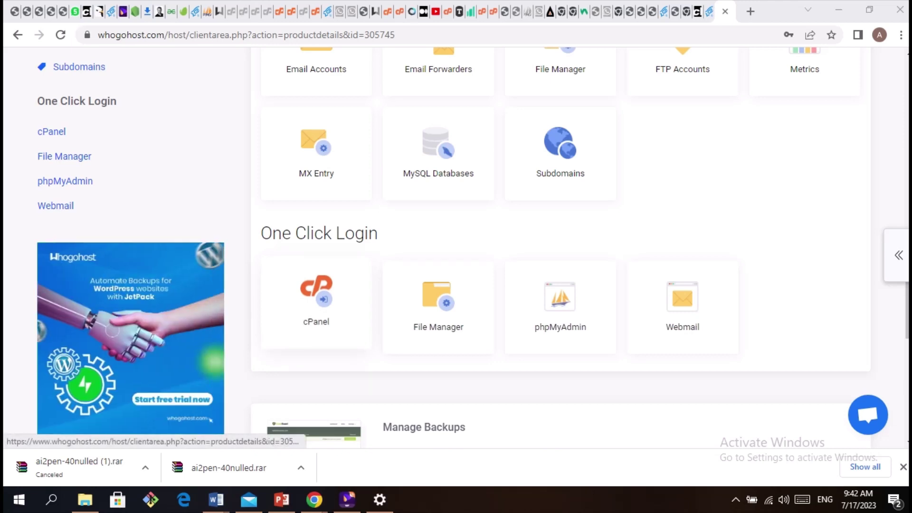
Log in to the adeluxso cPanel account through the cPanel One Click Login tile
click(316, 297)
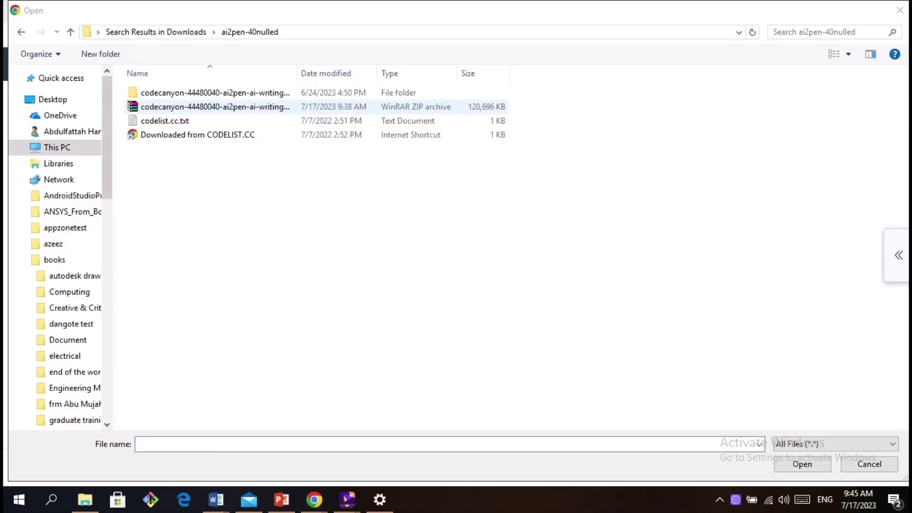
click(214, 106)
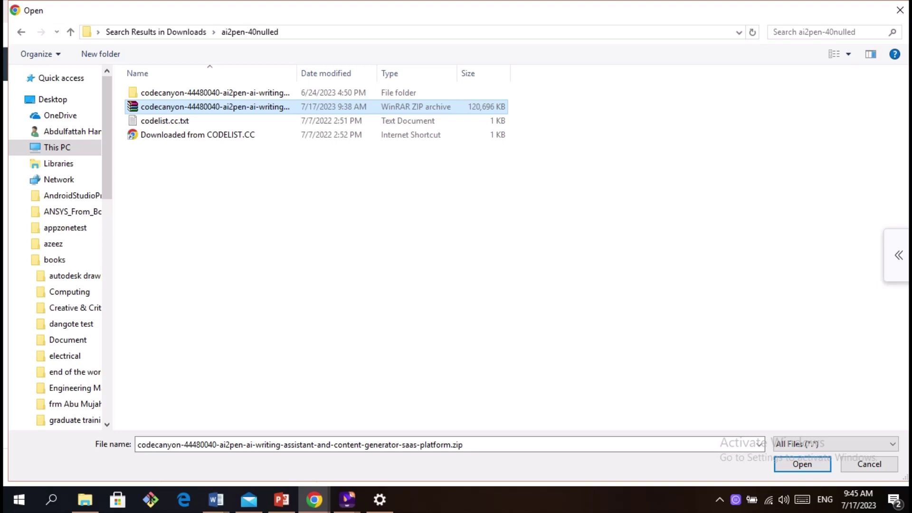
key(Return)
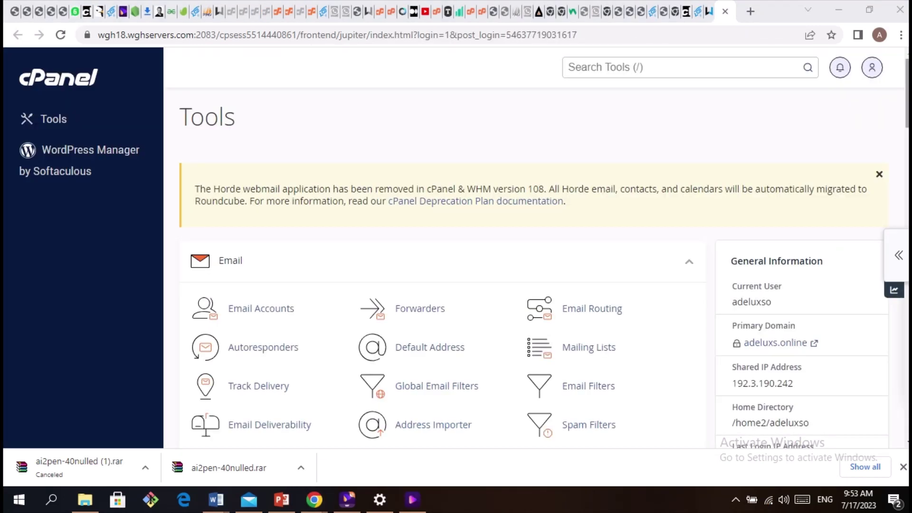
Scroll to the Files section of cPanel Tools and launch File Manager
click(617, 67)
scroll(544, 252, down, 6)
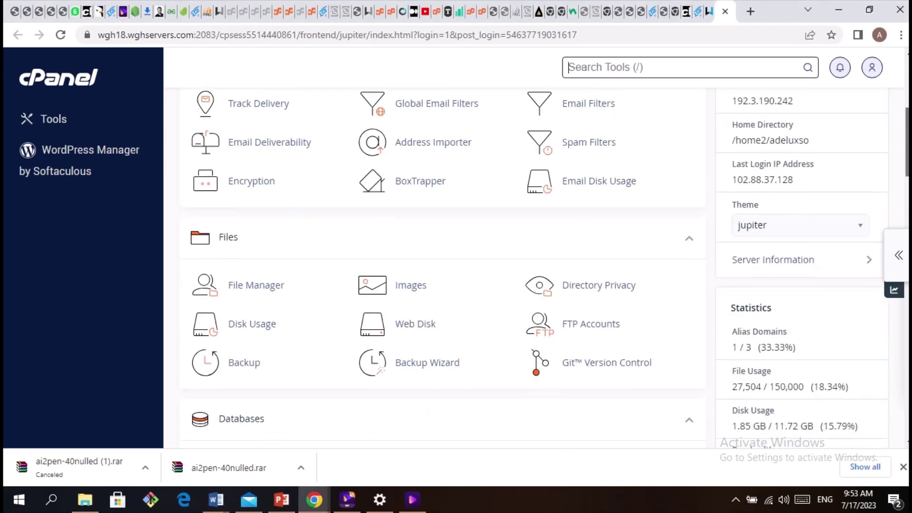
scroll(544, 252, down, 3)
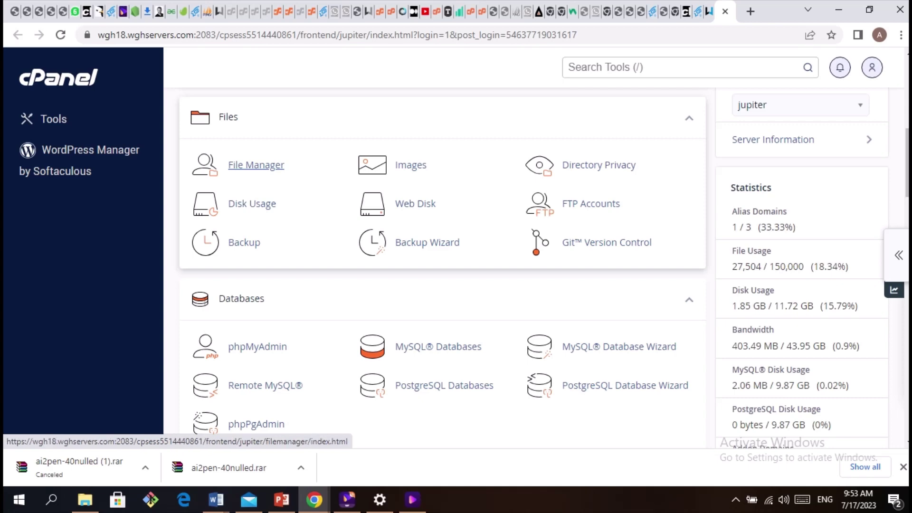
click(256, 164)
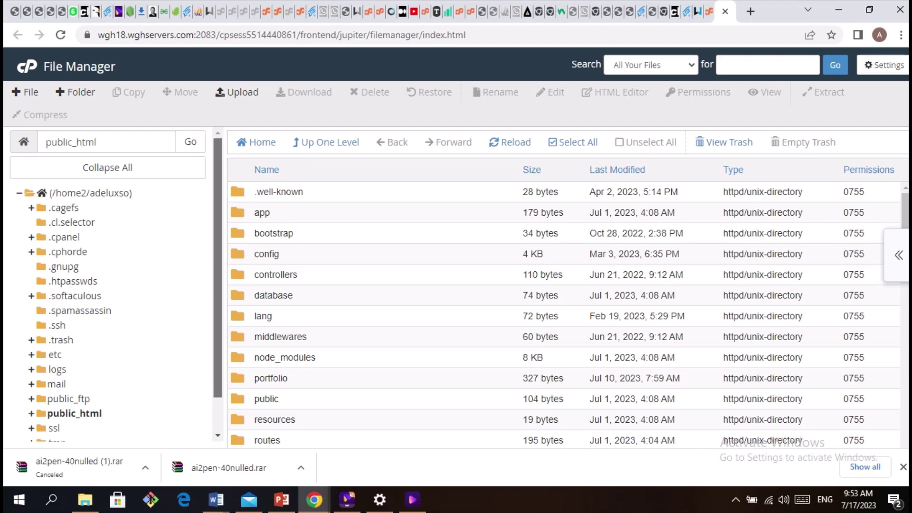
Open the public_html folder in File Manager and start a file upload there
scroll(111, 284, down, 1)
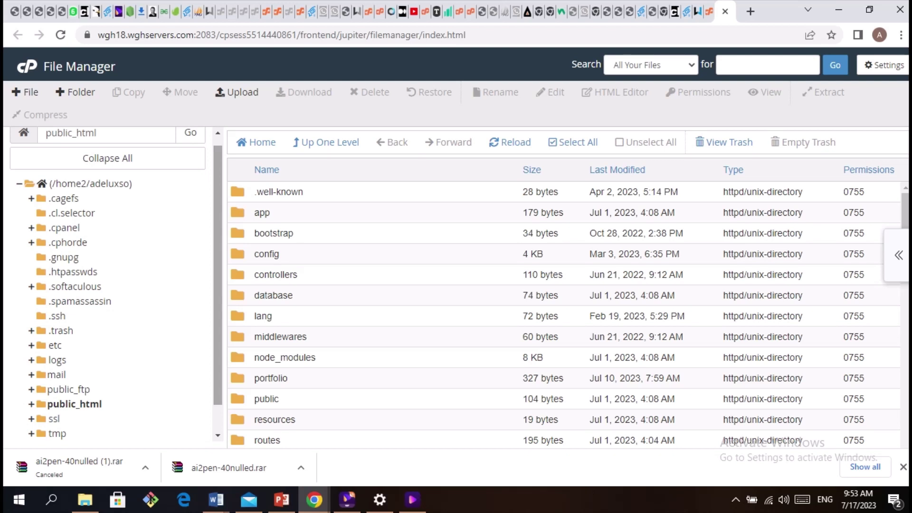
scroll(112, 284, down, 1)
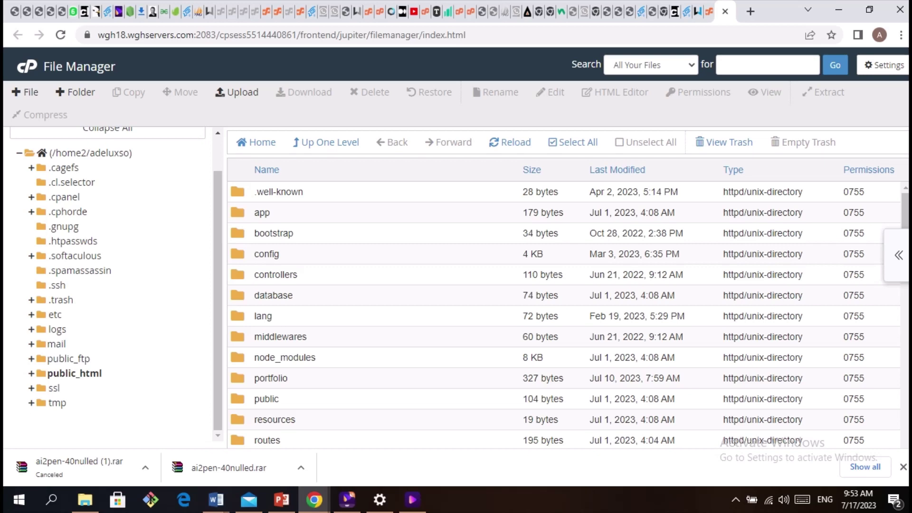
click(74, 374)
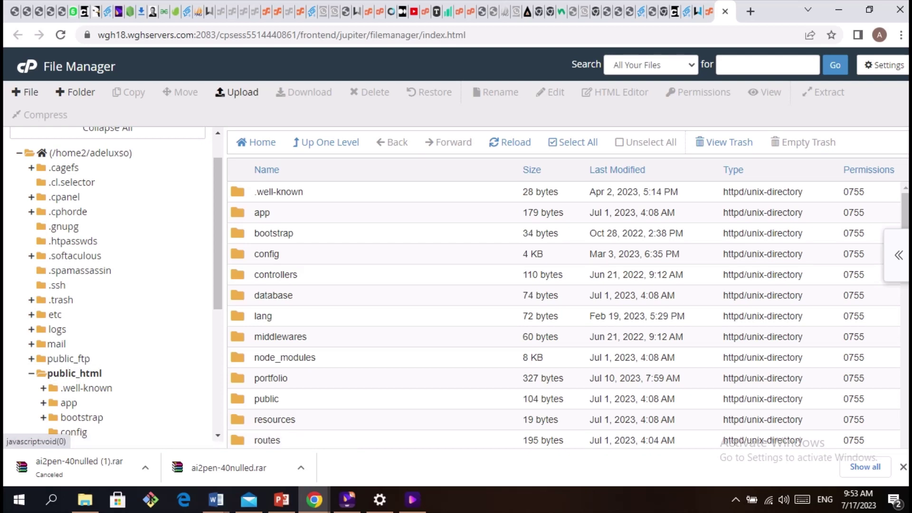
click(237, 92)
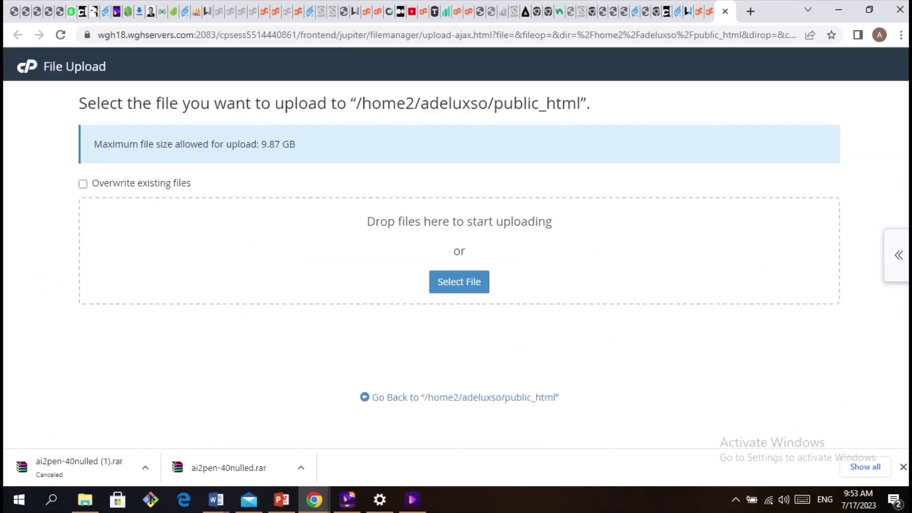
Upload the 117.87 MB codecanyon Ai2Pen zip from Downloads into public_html
click(458, 282)
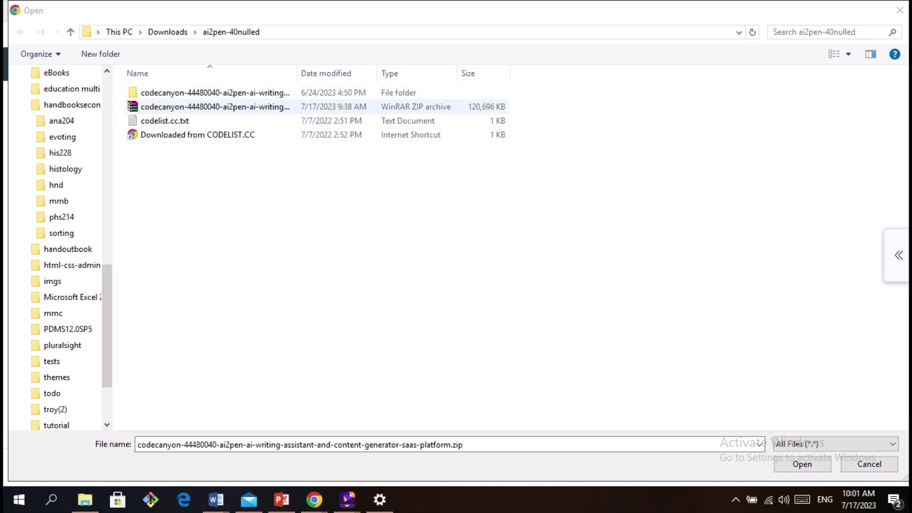
click(214, 106)
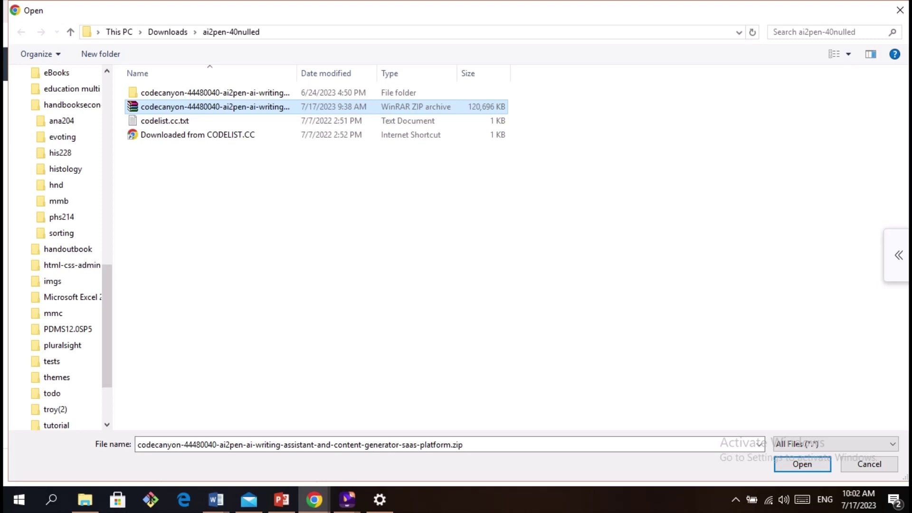
click(829, 32)
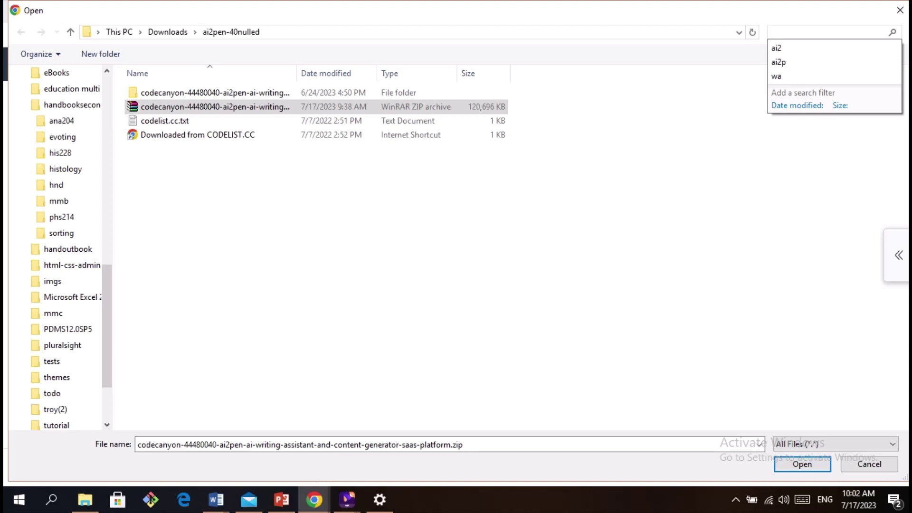
key(Escape)
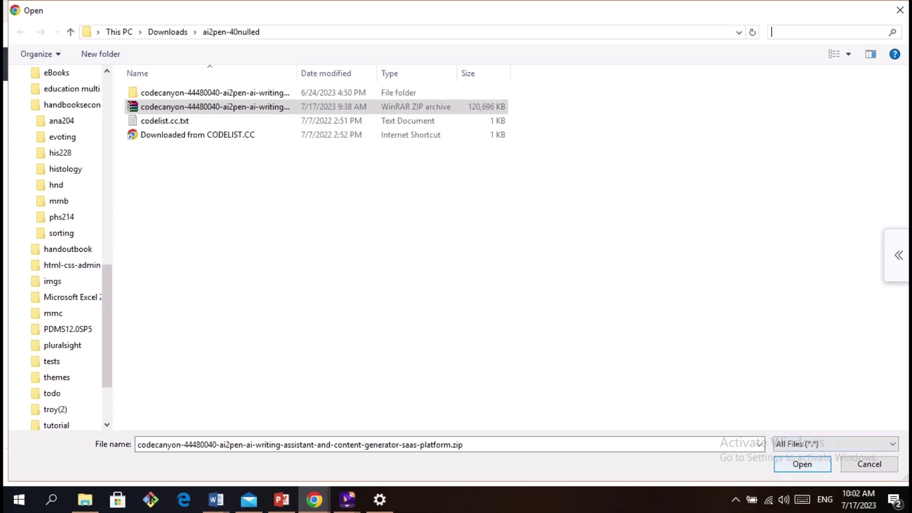
click(300, 445)
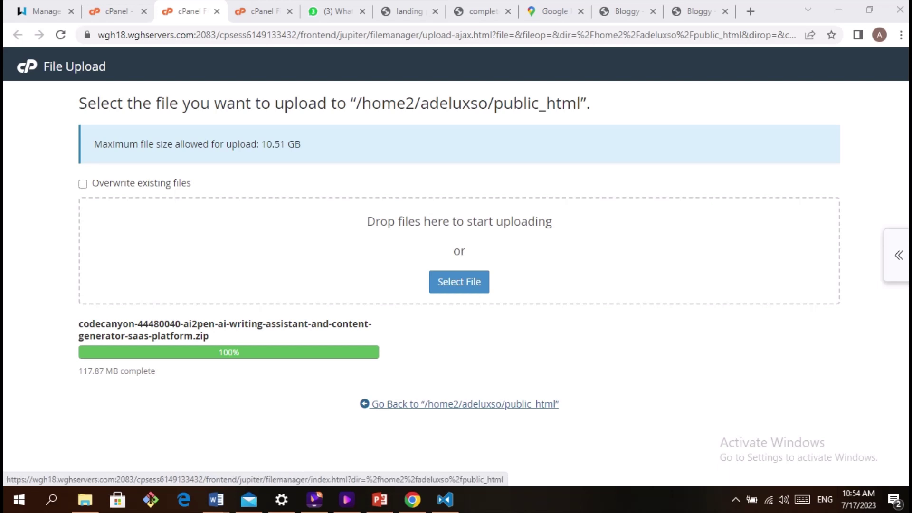
Extract the uploaded codecanyon zip into /public_html and dismiss the extraction results
click(464, 404)
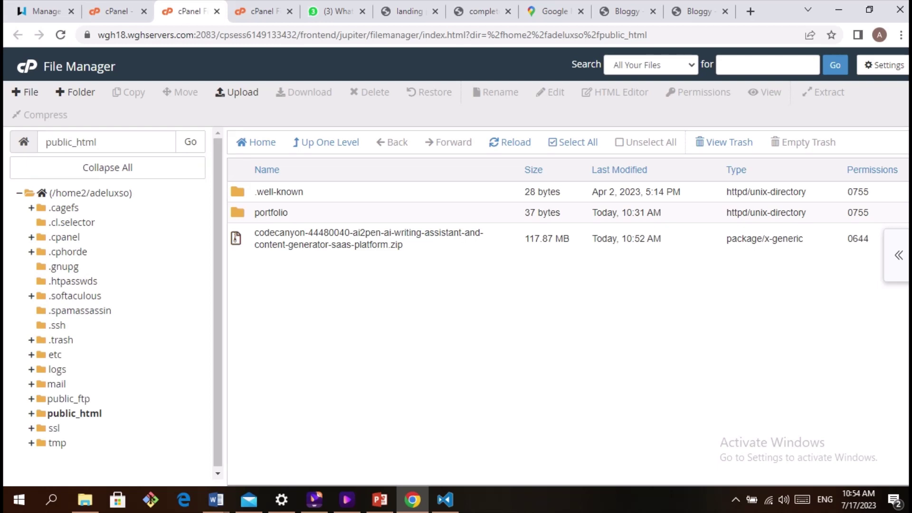
click(546, 238)
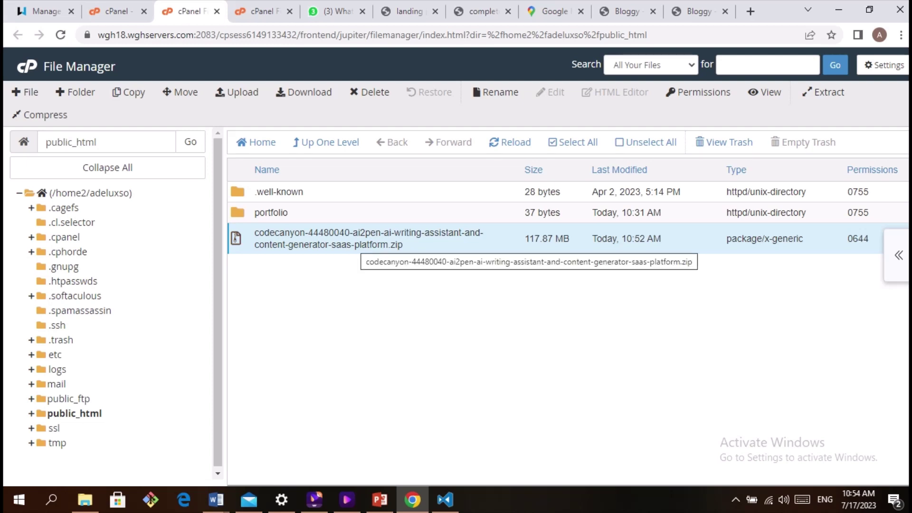
right_click(355, 244)
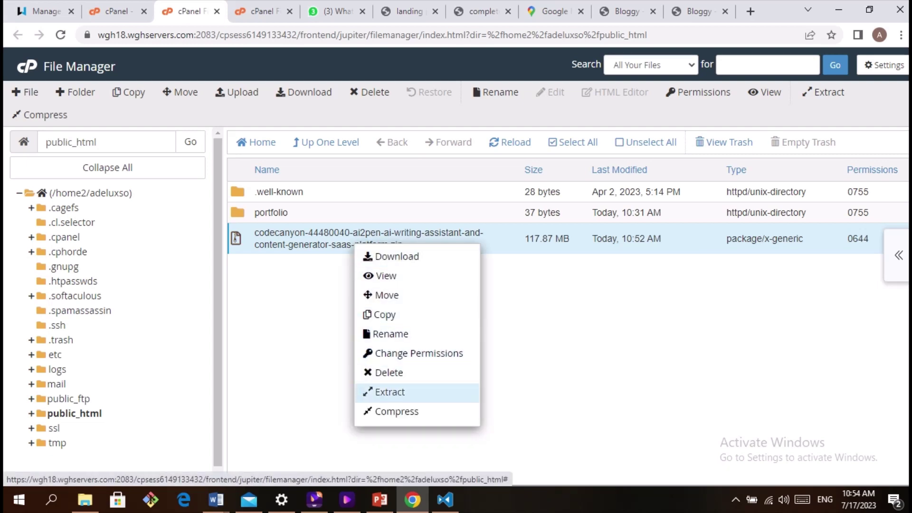
click(389, 392)
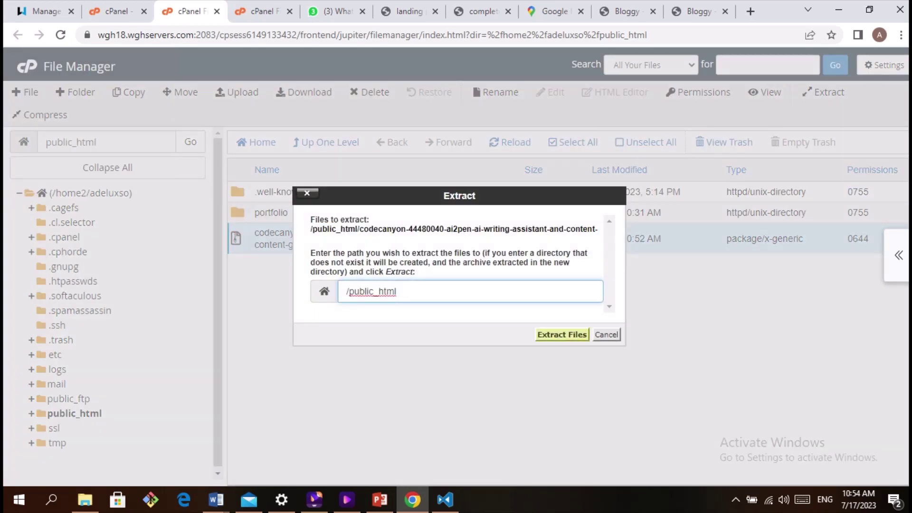
click(562, 334)
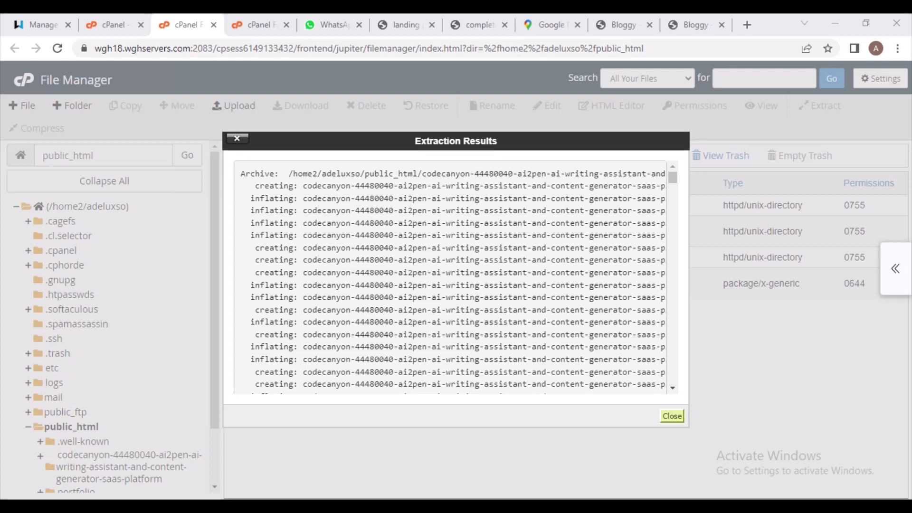
click(672, 416)
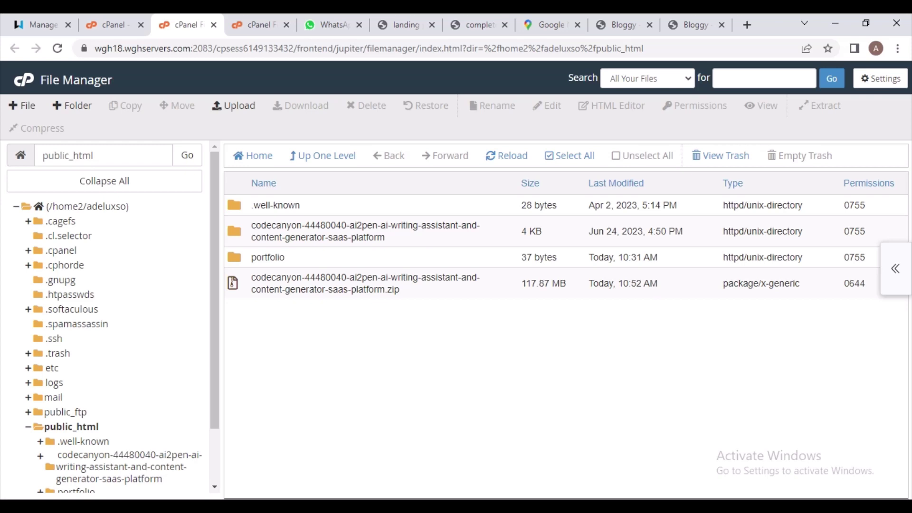
click(366, 231)
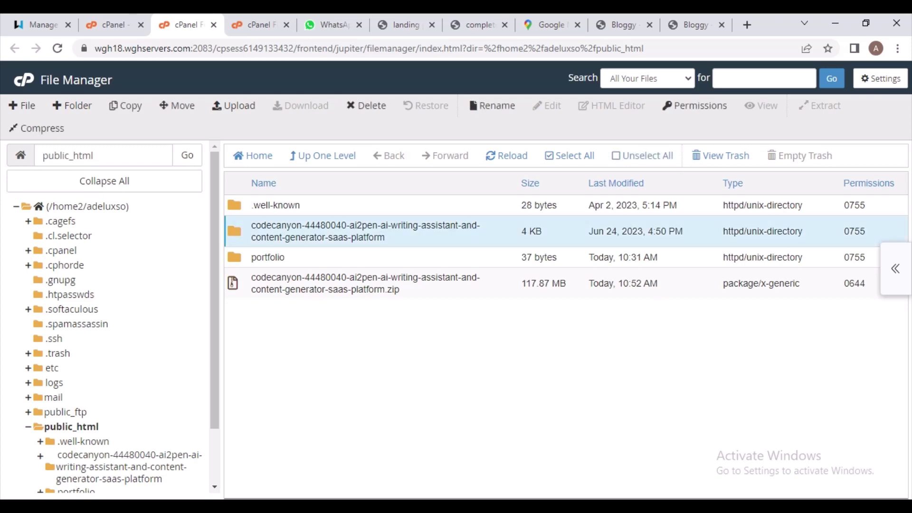
Move every file inside the codecanyon folder up into /public_html/
double_click(366, 231)
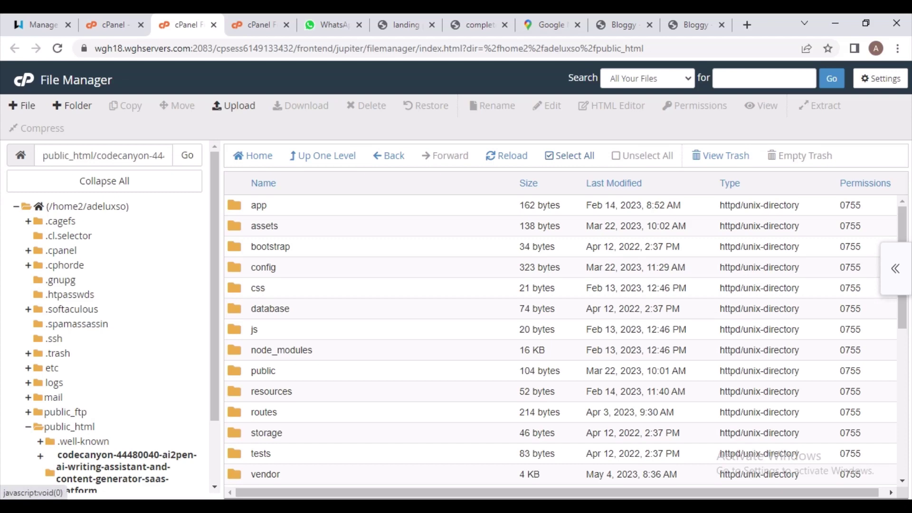
key(ctrl+a)
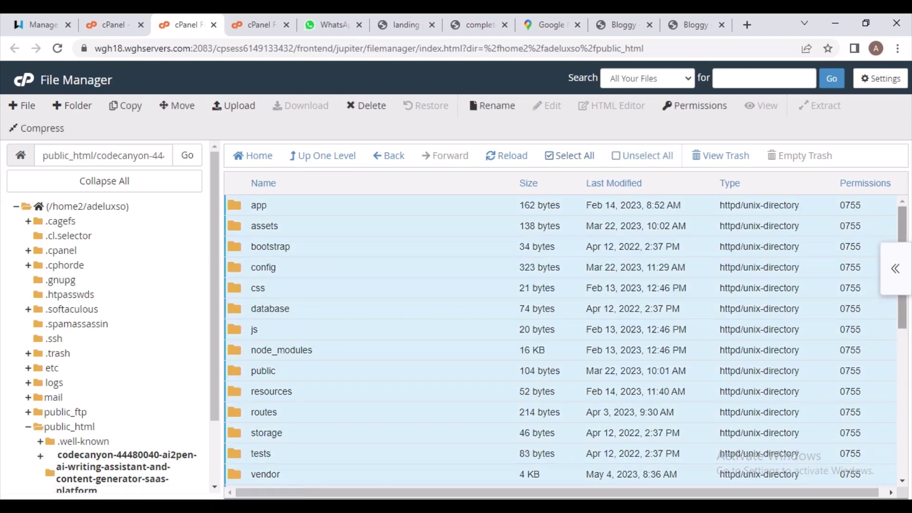
scroll(565, 341, down, 10)
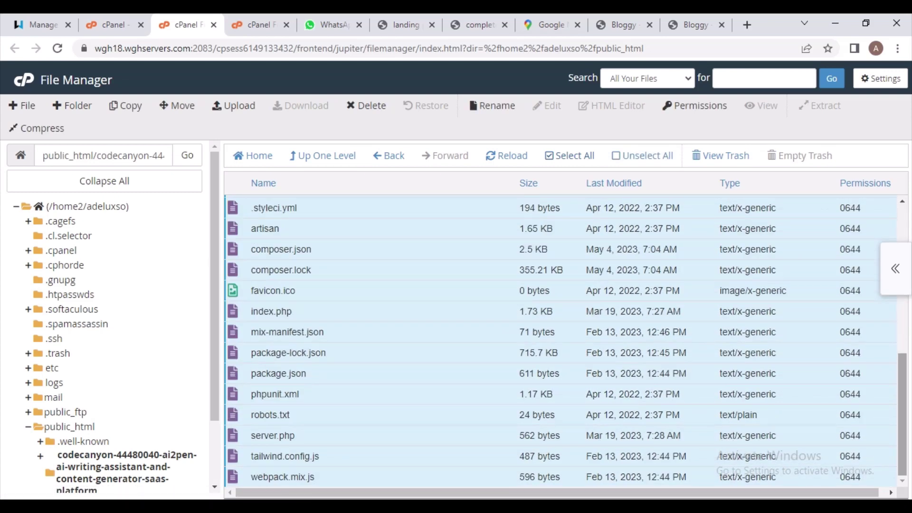
scroll(565, 340, up, 10)
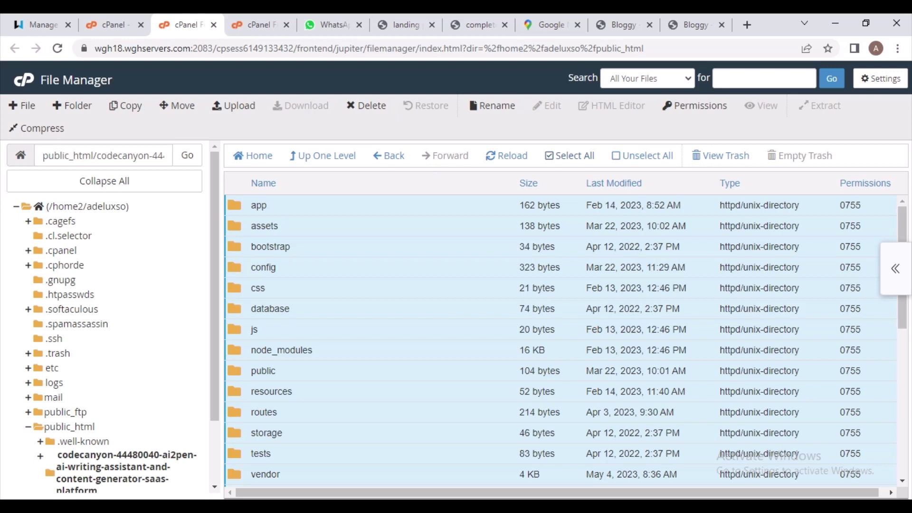
right_click(407, 254)
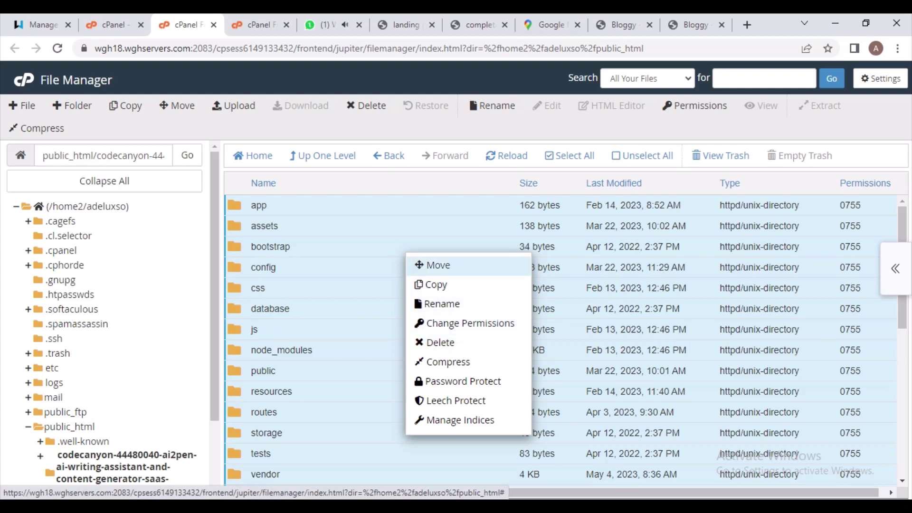
click(437, 264)
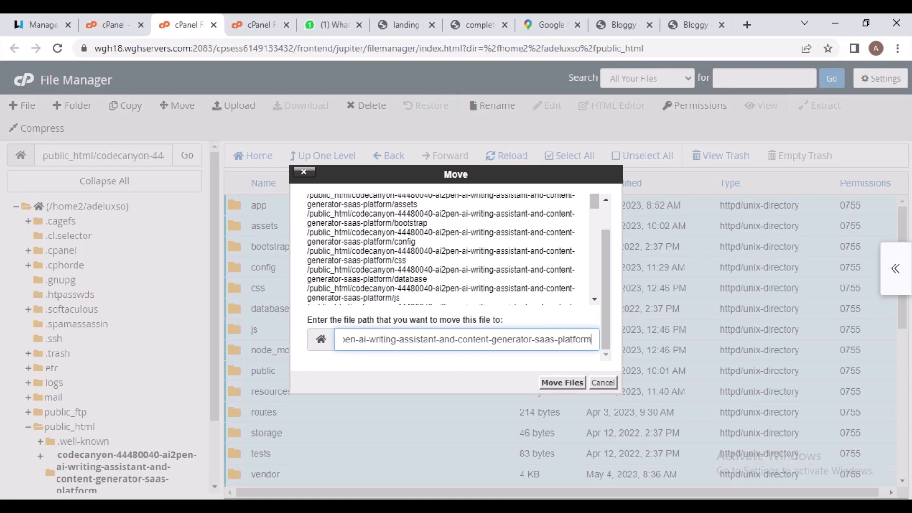
key(BackSpace)
key(BackSpace)
key(BackSpace)
key(BackSpace)
key(BackSpace)
key(BackSpace)
key(BackSpace)
key(BackSpace)
key(BackSpace)
key(BackSpace)
key(BackSpace)
key(BackSpace)
key(BackSpace)
key(BackSpace)
key(BackSpace)
key(BackSpace)
key(BackSpace)
key(BackSpace)
key(BackSpace)
key(BackSpace)
key(BackSpace)
key(BackSpace)
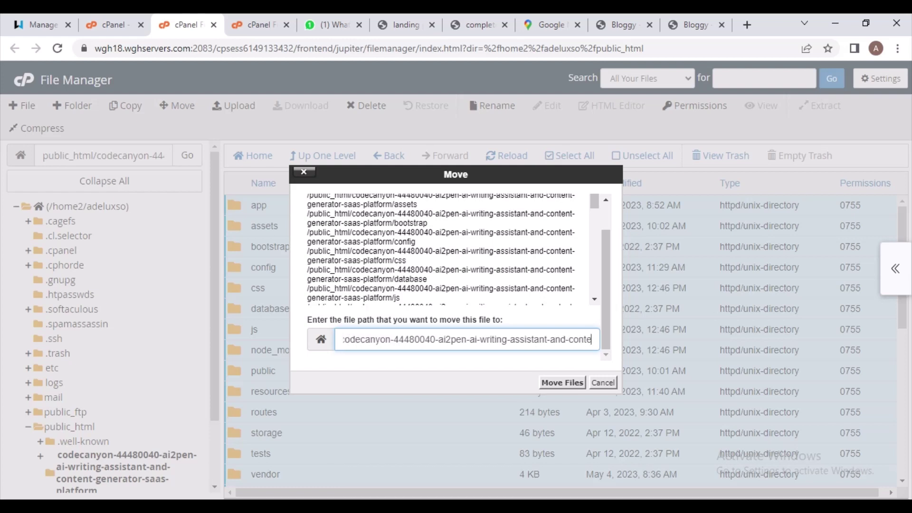
key(BackSpace)
key(BackSpace)
key(BackSpace)
key(BackSpace)
key(BackSpace)
key(BackSpace)
key(BackSpace)
key(BackSpace)
key(BackSpace)
key(BackSpace)
key(BackSpace)
key(BackSpace)
key(BackSpace)
key(BackSpace)
key(BackSpace)
key(BackSpace)
key(BackSpace)
key(BackSpace)
key(BackSpace)
key(BackSpace)
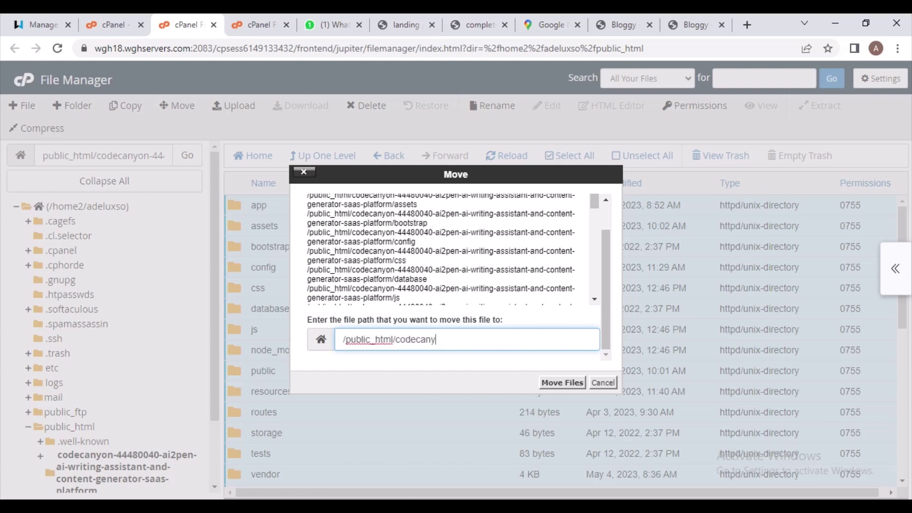
key(BackSpace)
key(BackSpace)
key(BackSpace)
key(BackSpace)
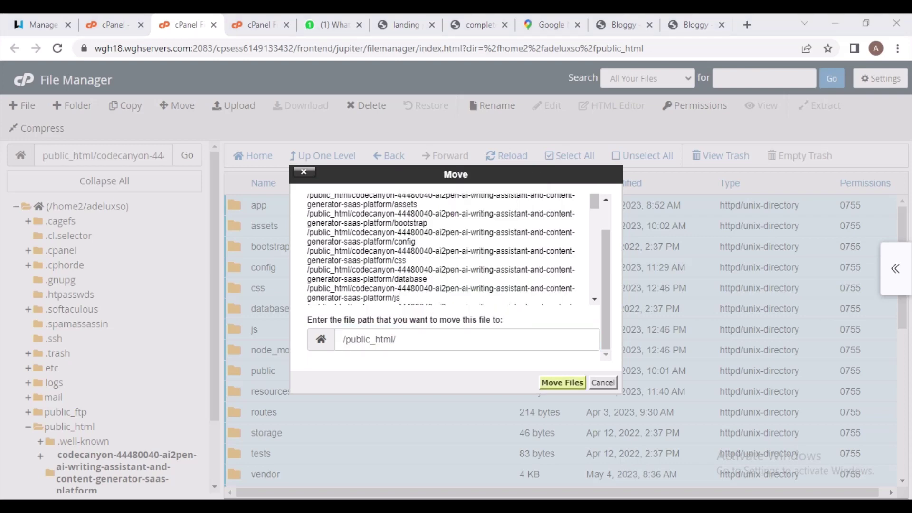
key(Return)
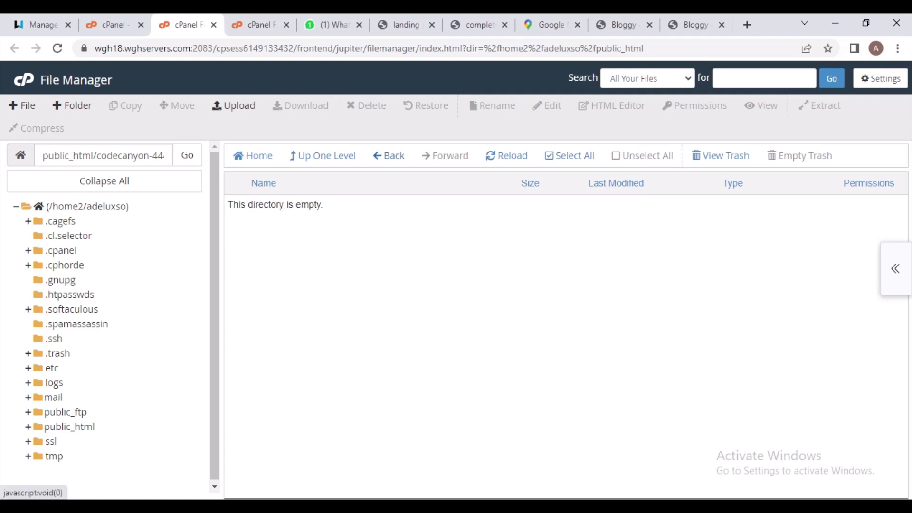
Delete the empty codecanyon folder from public_html permanently, skipping the trash
click(70, 427)
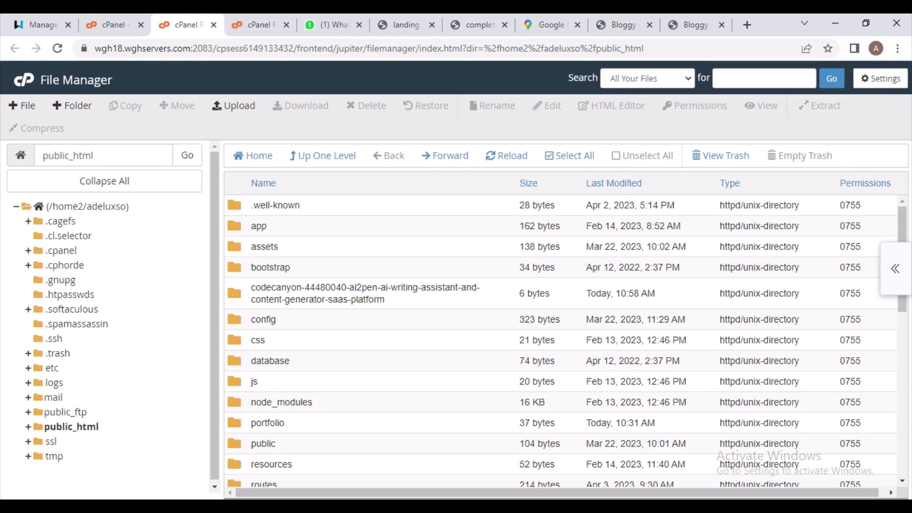
click(365, 293)
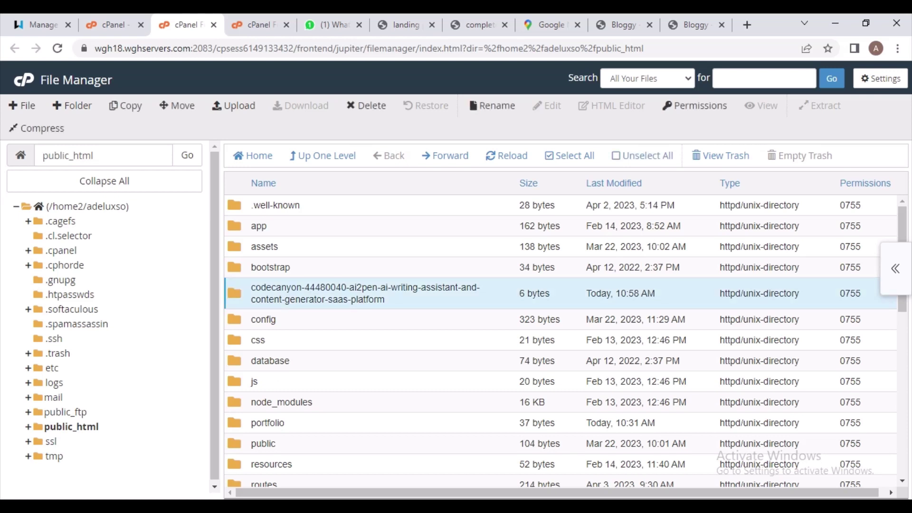
right_click(437, 292)
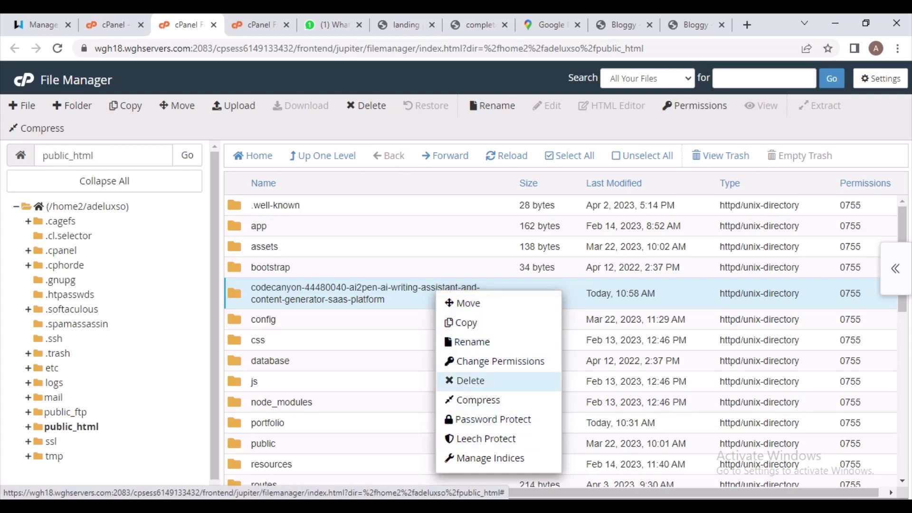
click(468, 380)
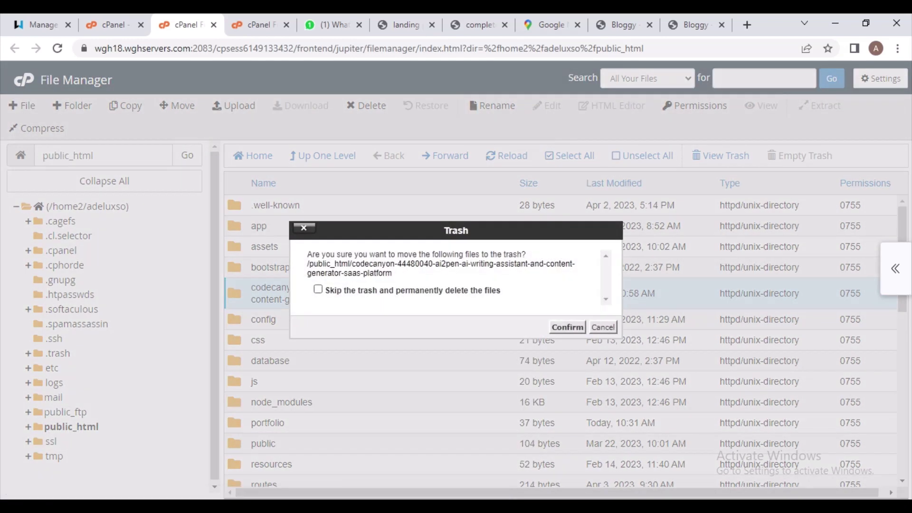
click(318, 289)
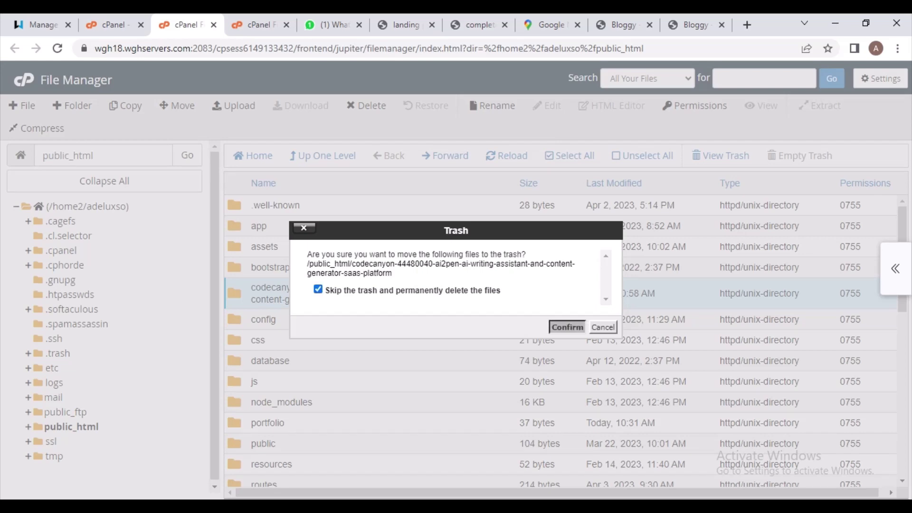
click(567, 327)
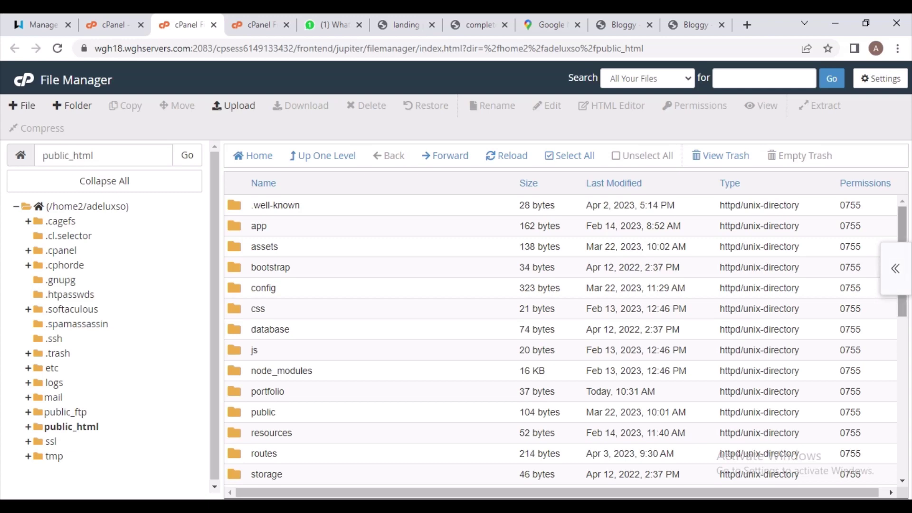
Check that the Ai2Pen folders now sit directly in public_html, then open a new tab
scroll(560, 340, down, 4)
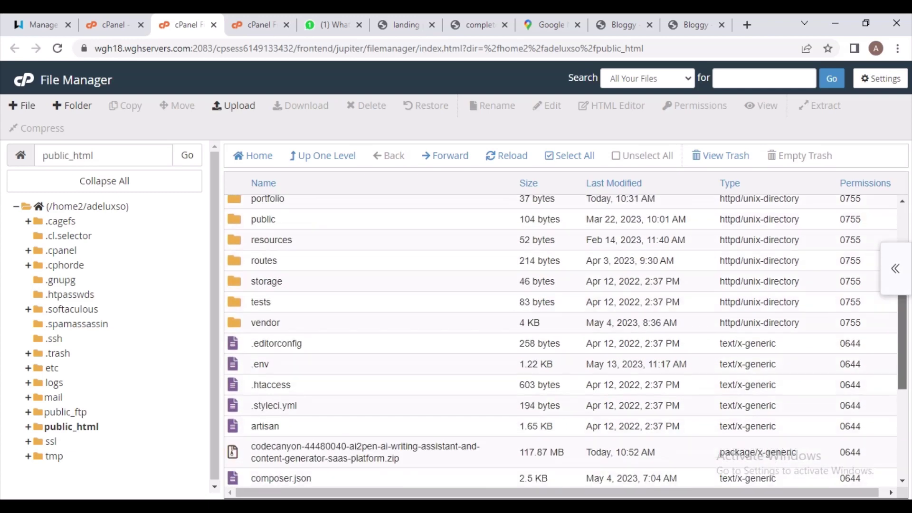
scroll(560, 340, down, 2)
scroll(561, 340, up, 6)
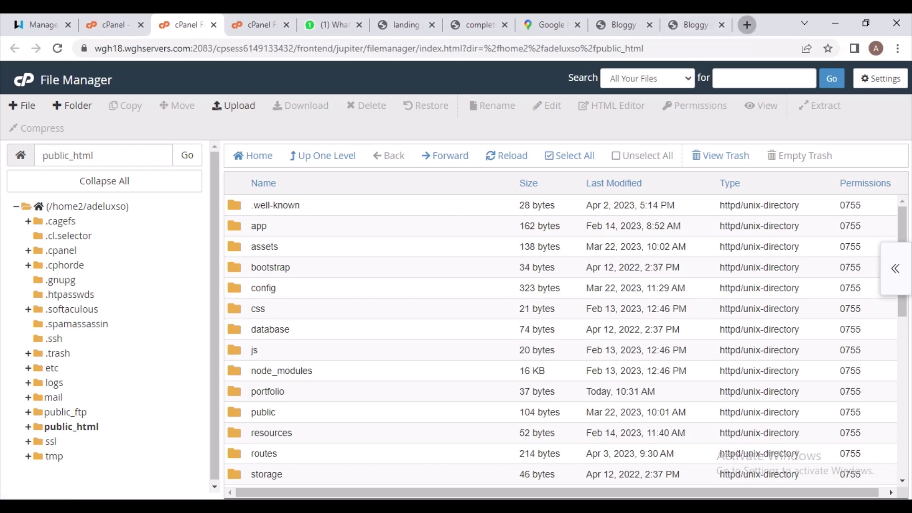
click(746, 25)
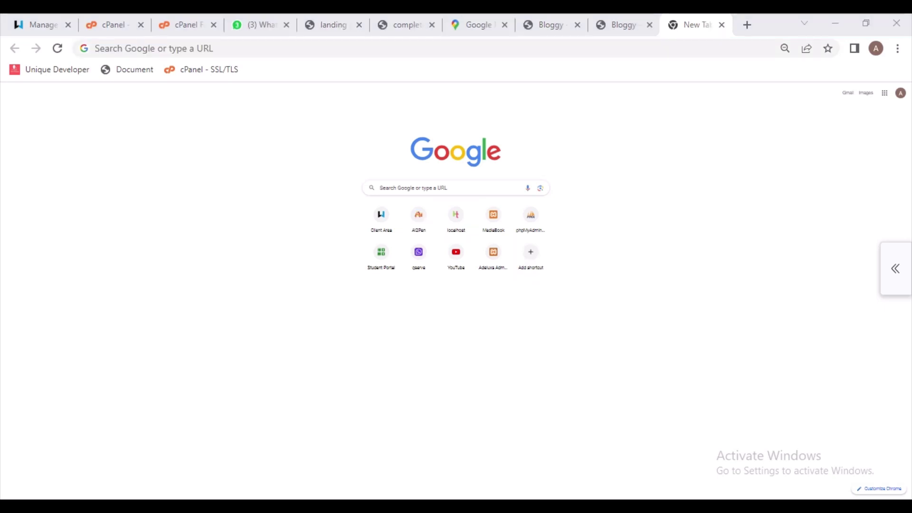
Load adeluxs.online to review the Ai2Pen installer's requirements, then return to File Manager
click(102, 48)
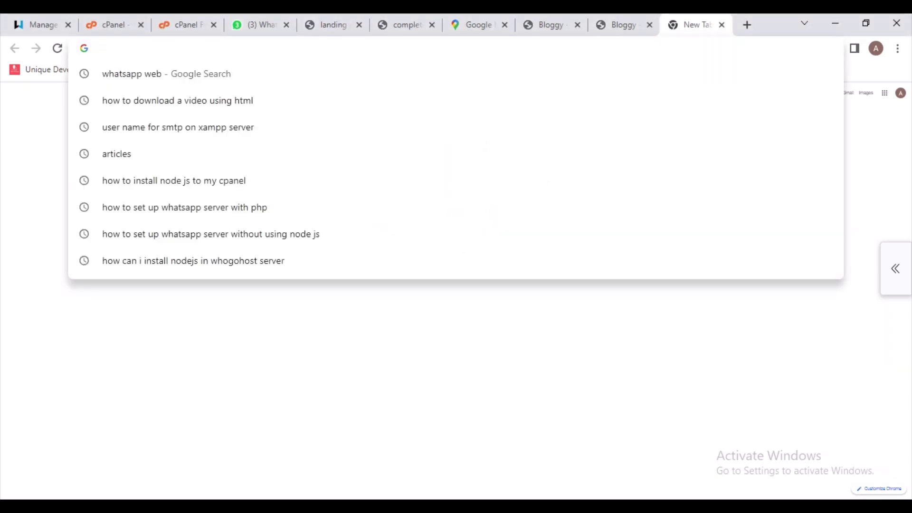
text(a)
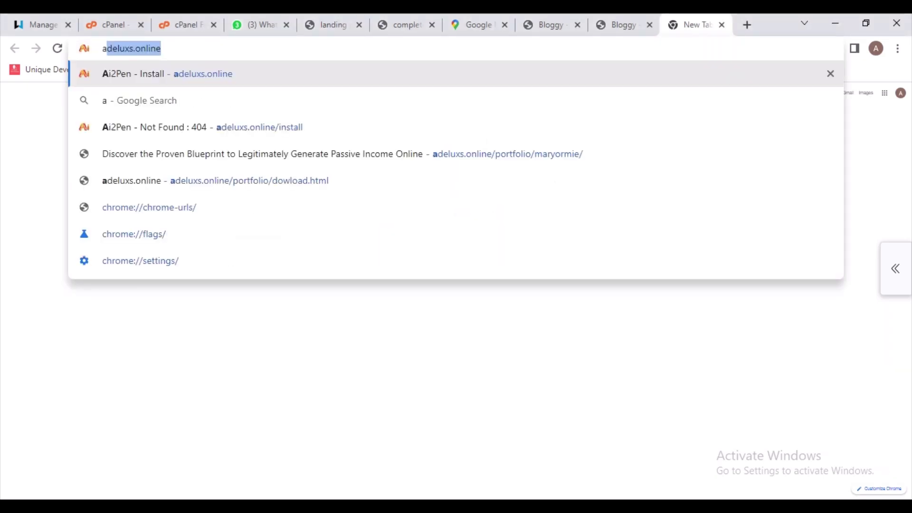
text(de)
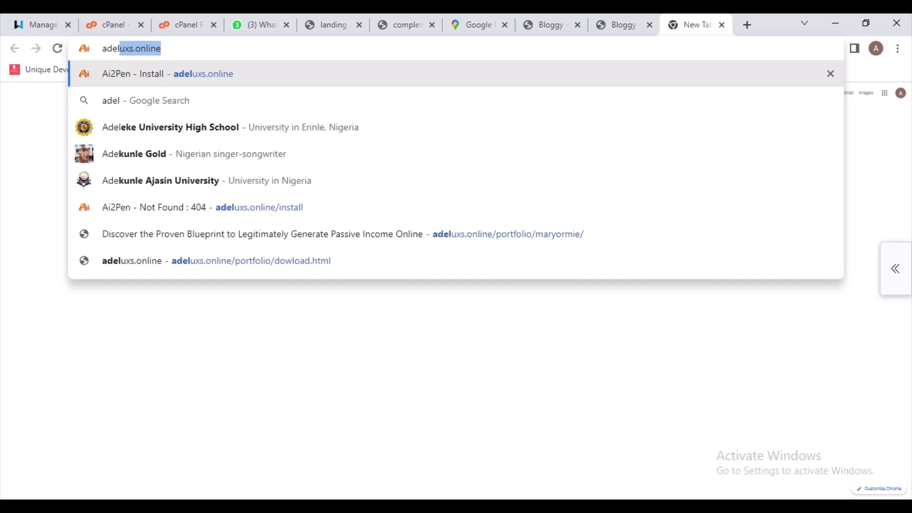
text(luxs.online)
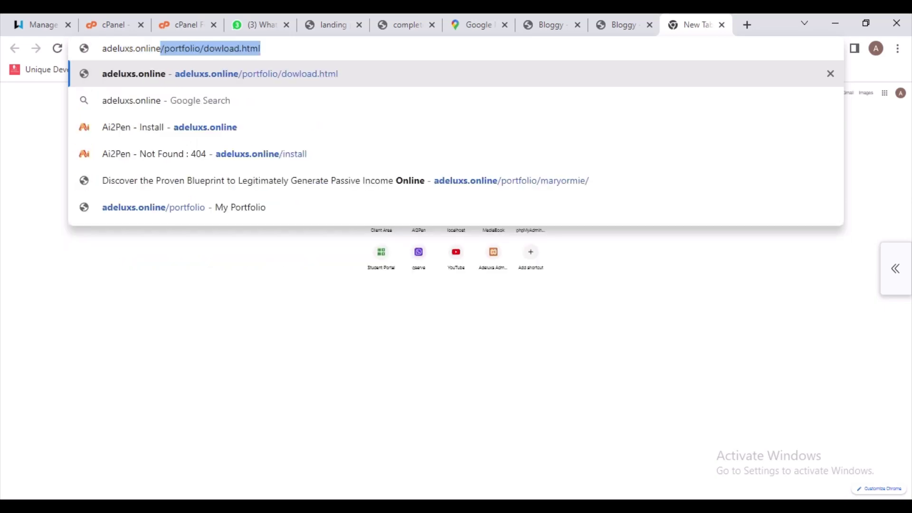
key(BackSpace)
key(BackSpace)
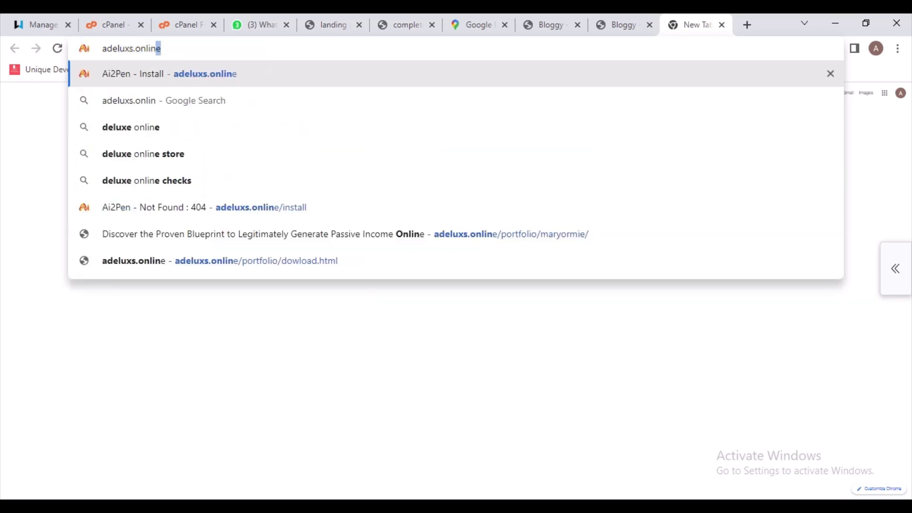
text(e)
key(End)
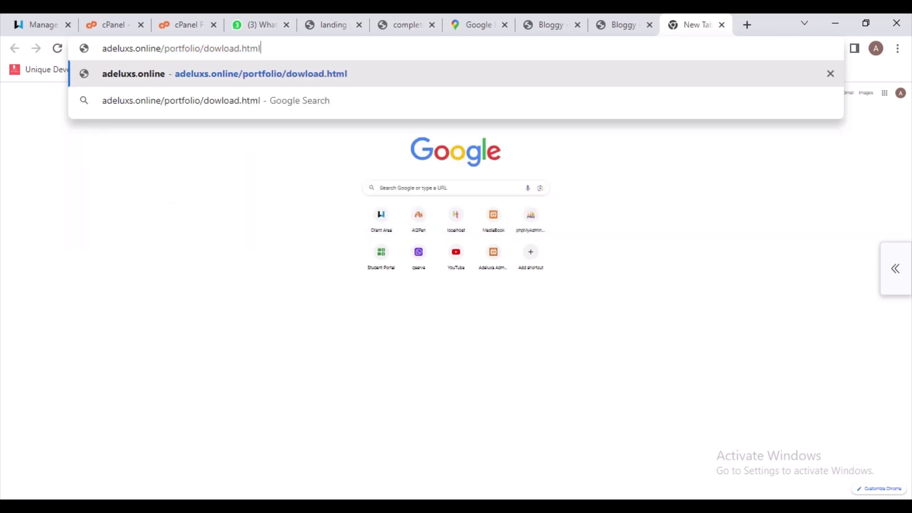
key(BackSpace)
key(BackSpace)
key(BackSpace)
key(BackSpace)
key(BackSpace)
key(BackSpace)
key(BackSpace)
key(BackSpace)
key(BackSpace)
key(BackSpace)
key(BackSpace)
key(BackSpace)
key(BackSpace)
key(BackSpace)
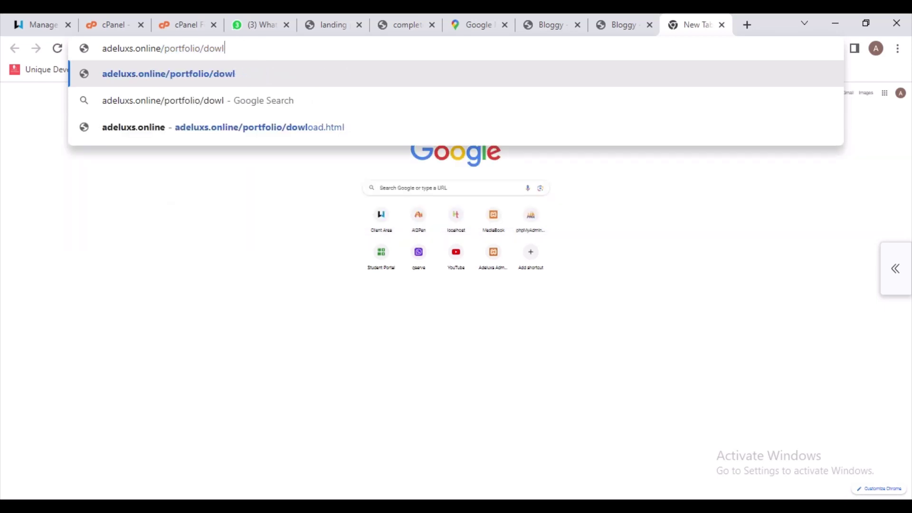
key(BackSpace)
key(BackSpace)
key(BackSpace)
key(BackSpace)
key(BackSpace)
key(BackSpace)
key(BackSpace)
key(BackSpace)
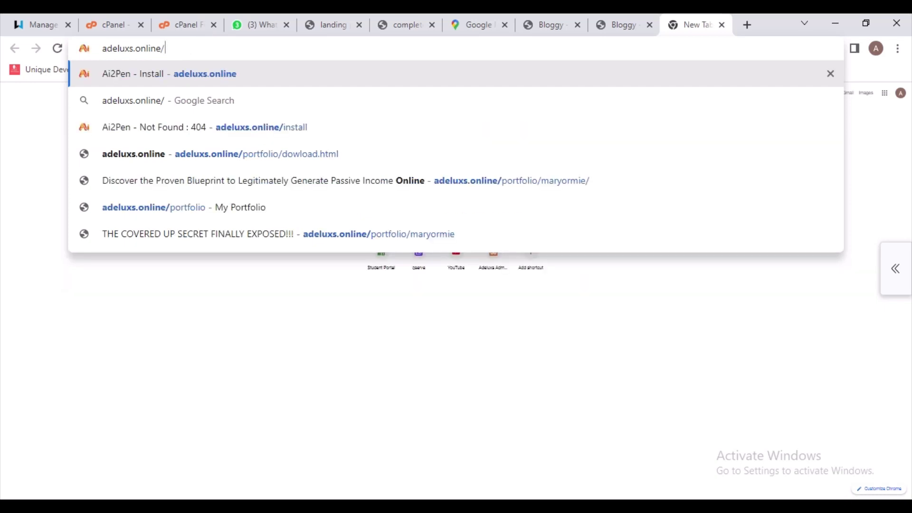
key(BackSpace)
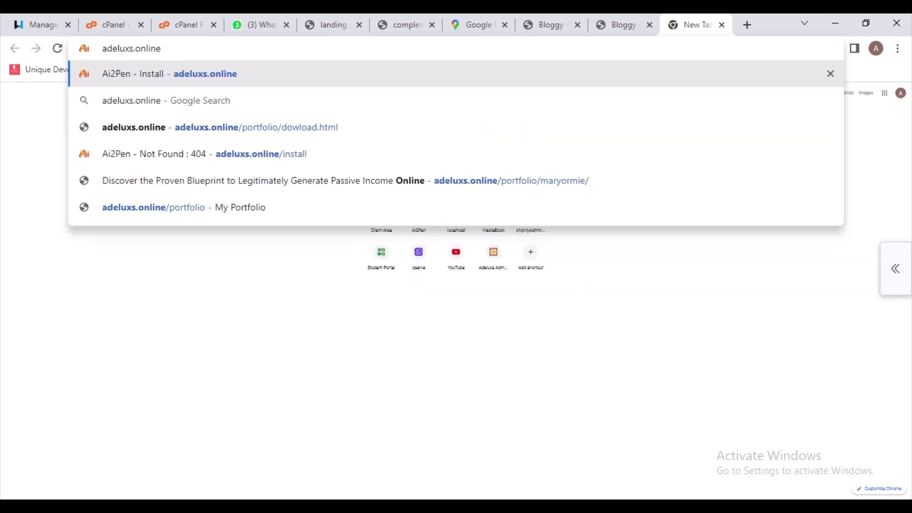
key(Return)
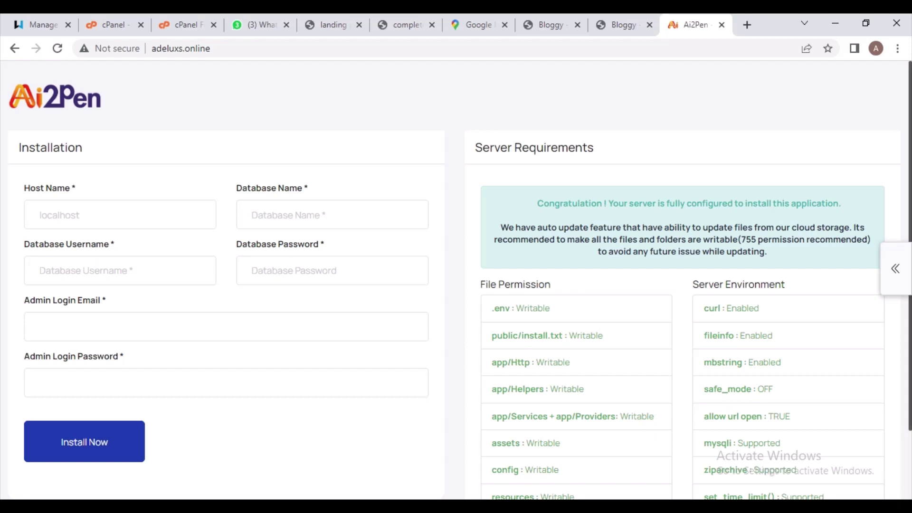
scroll(456, 280, down, 1)
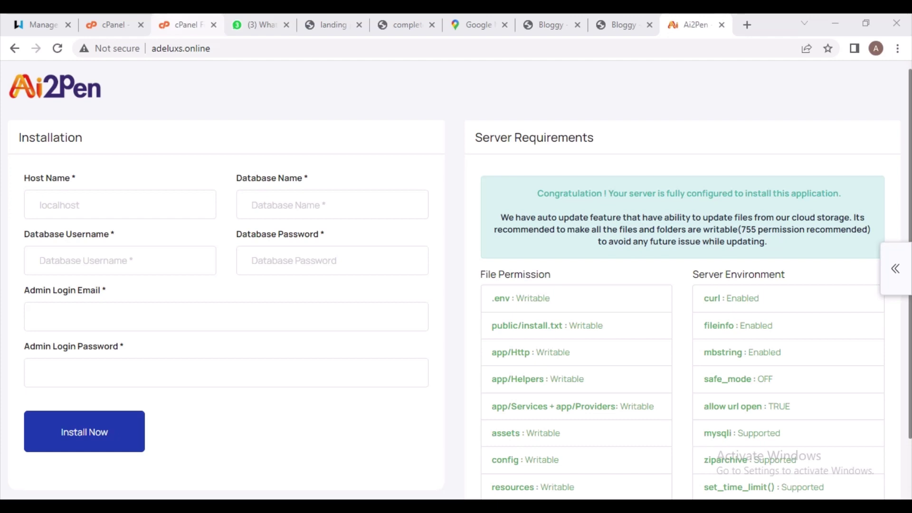
click(185, 24)
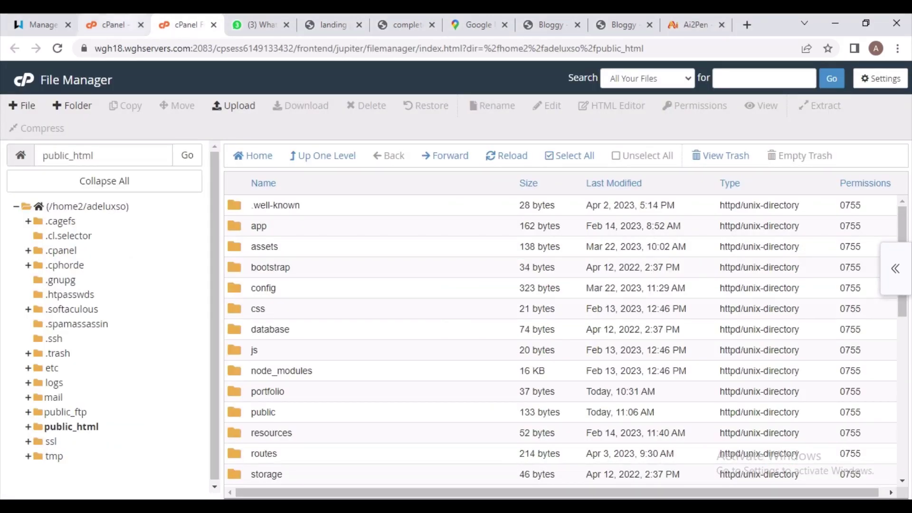
Go to the cPanel home tools and open the MySQL Databases page
click(112, 24)
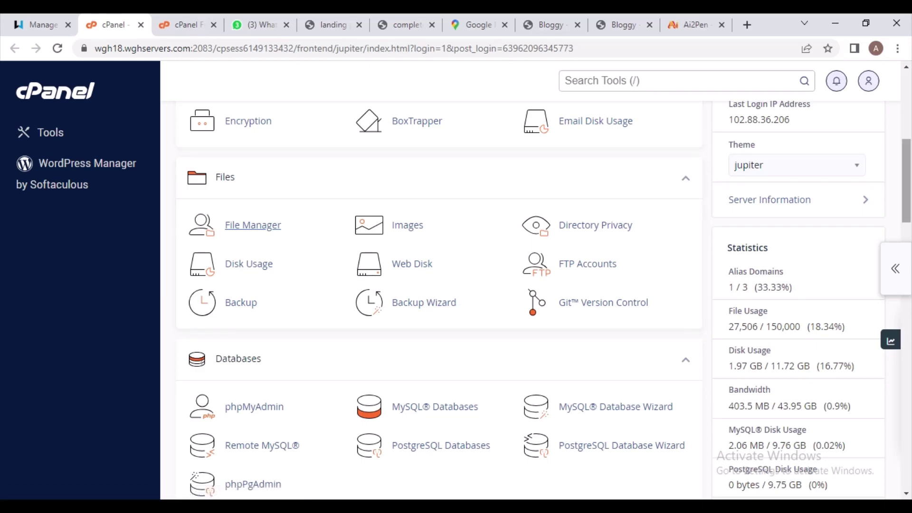
scroll(437, 299, up, 4)
scroll(253, 418, down, 8)
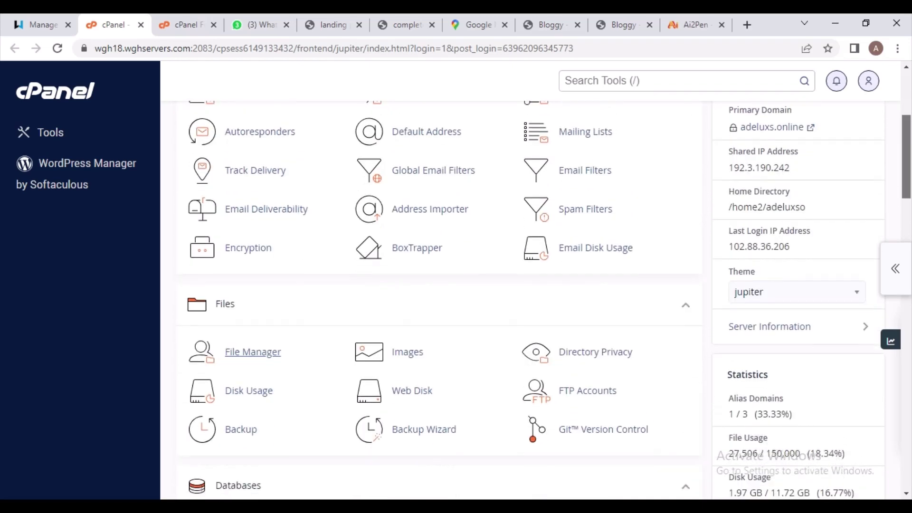
scroll(436, 299, down, 3)
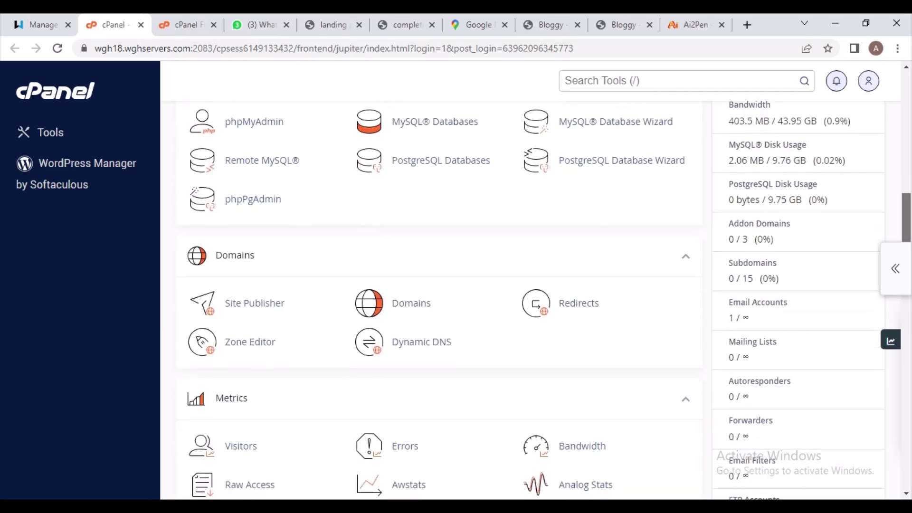
scroll(437, 299, up, 2)
scroll(437, 299, up, 1)
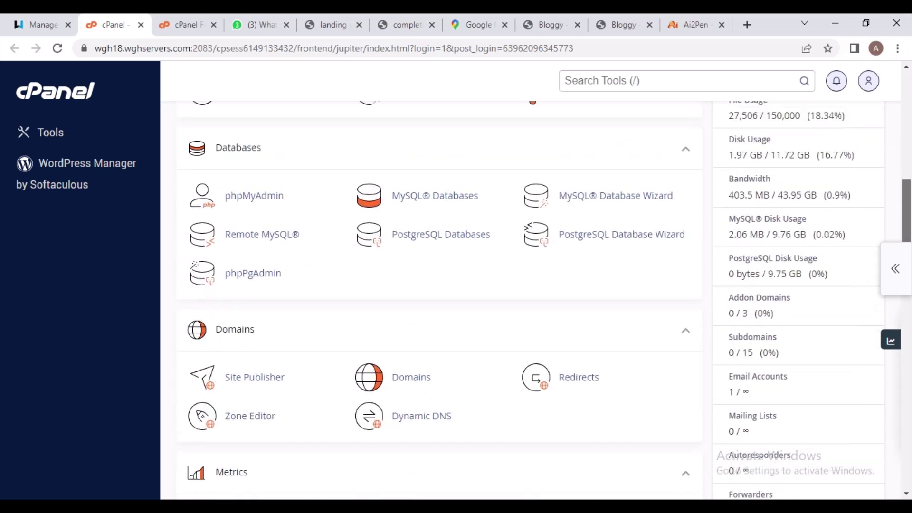
scroll(437, 299, down, 1)
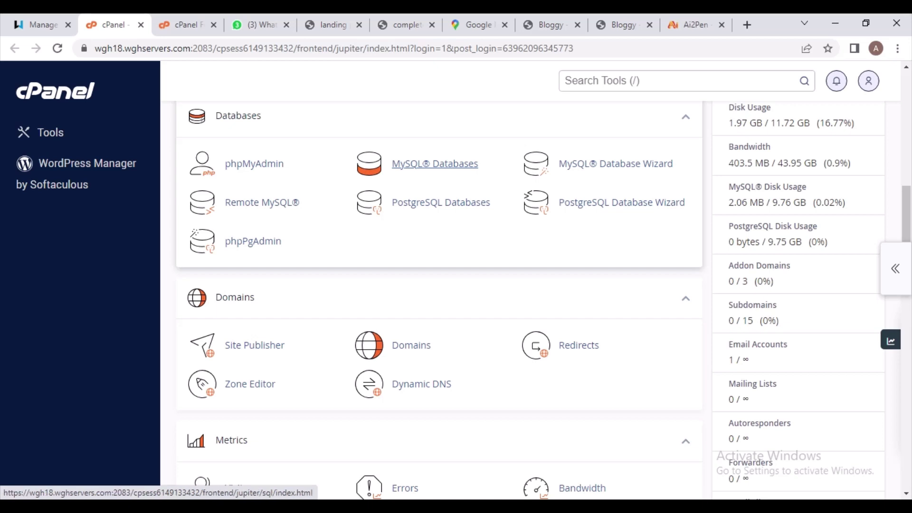
click(434, 163)
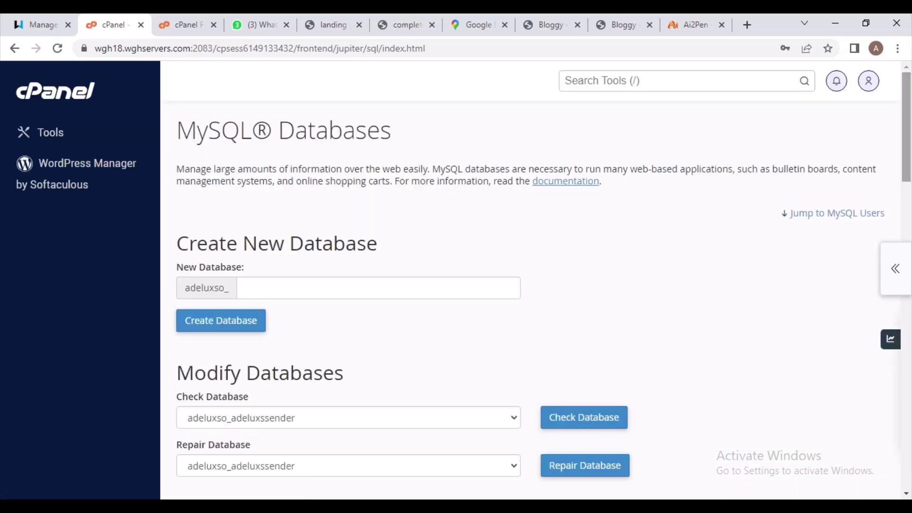
Create a new database named ai2pen, which becomes adeluxso_ai2pen
scroll(543, 275, down, 2)
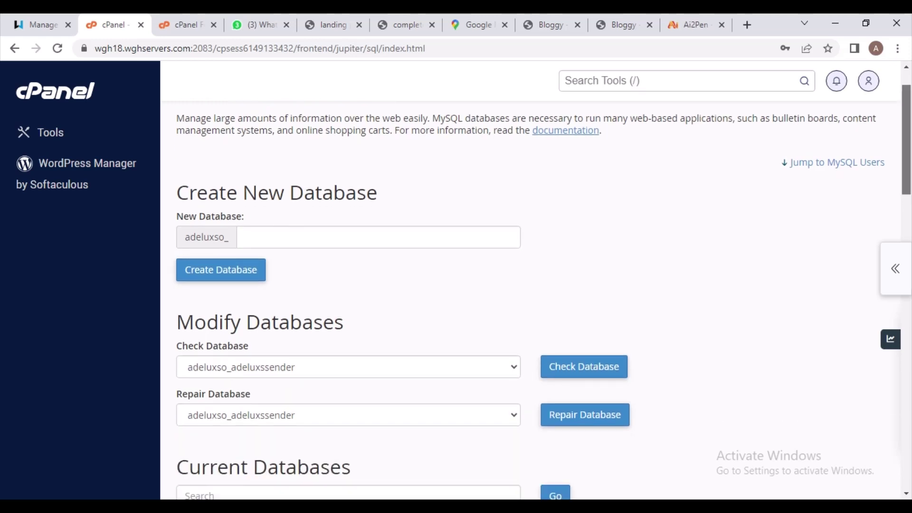
scroll(543, 276, down, 2)
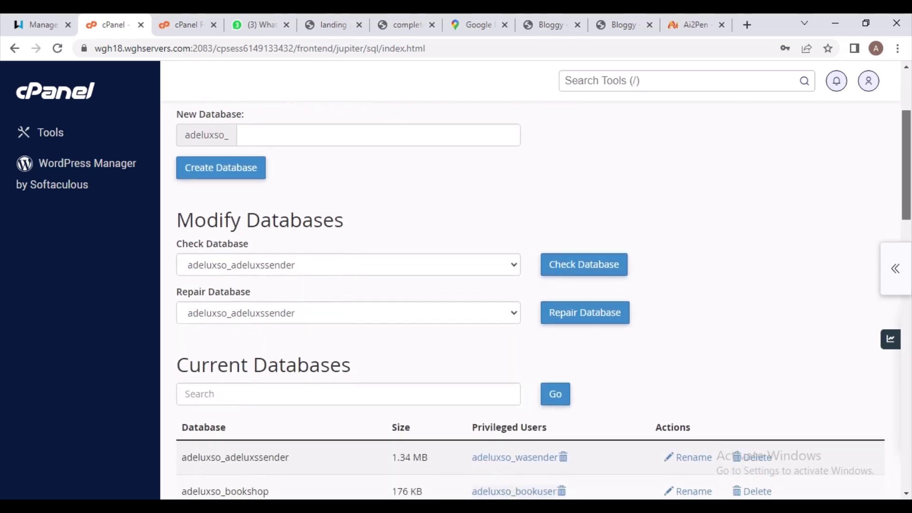
scroll(543, 276, down, 1)
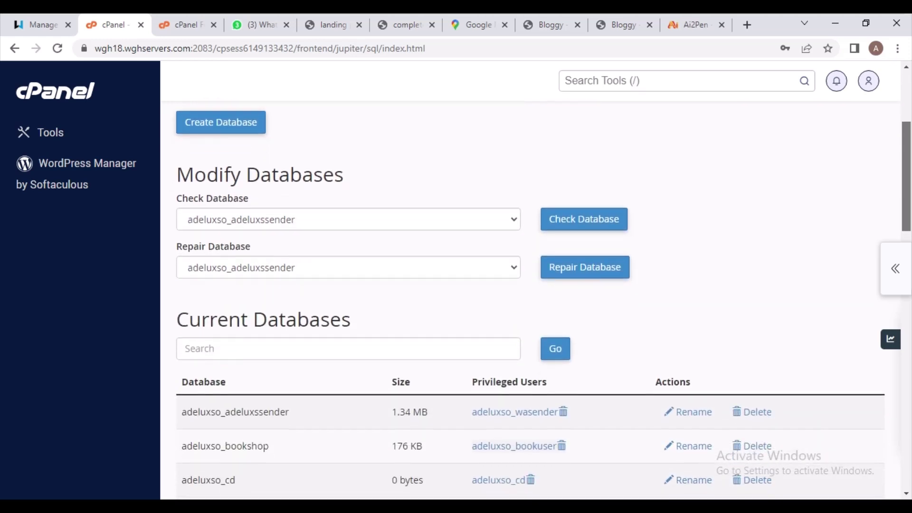
scroll(542, 276, up, 1)
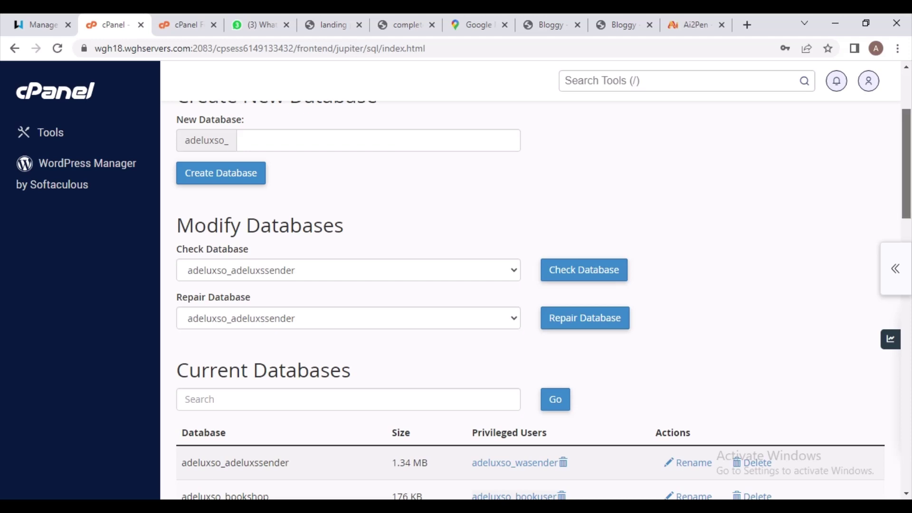
scroll(535, 284, up, 3)
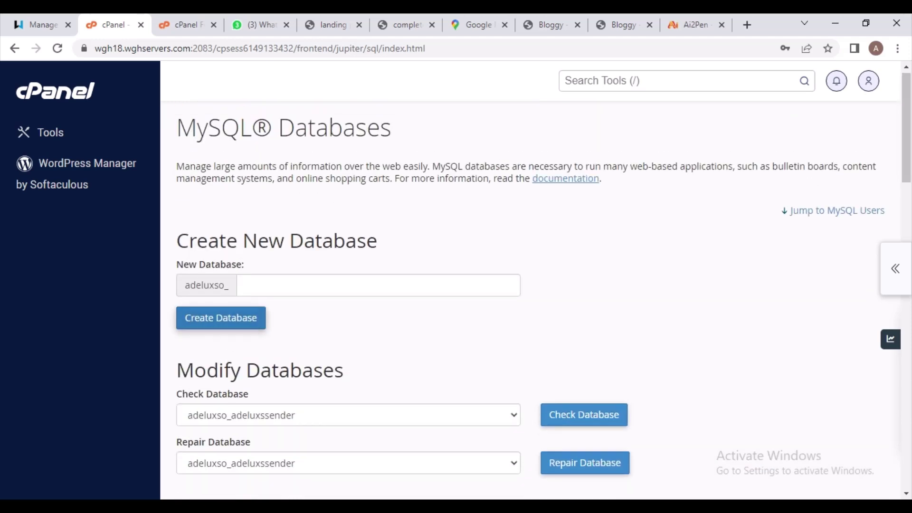
click(316, 285)
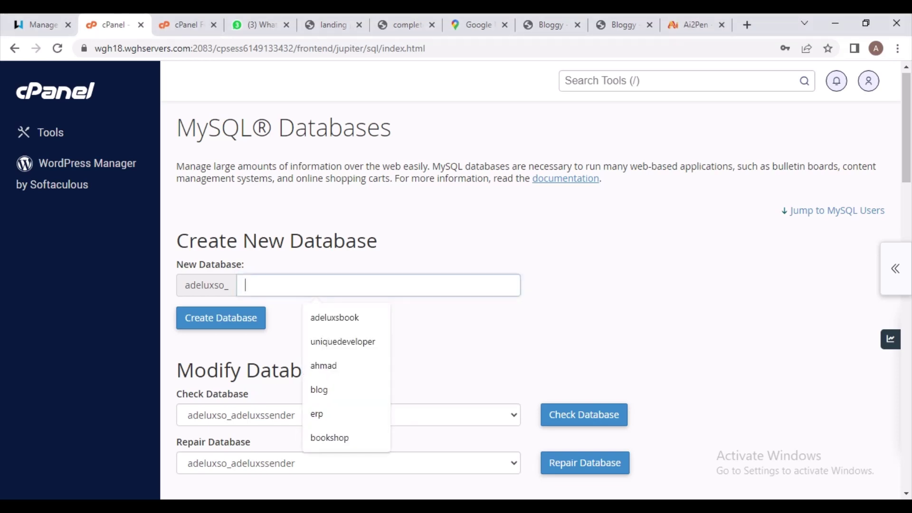
text(ai)
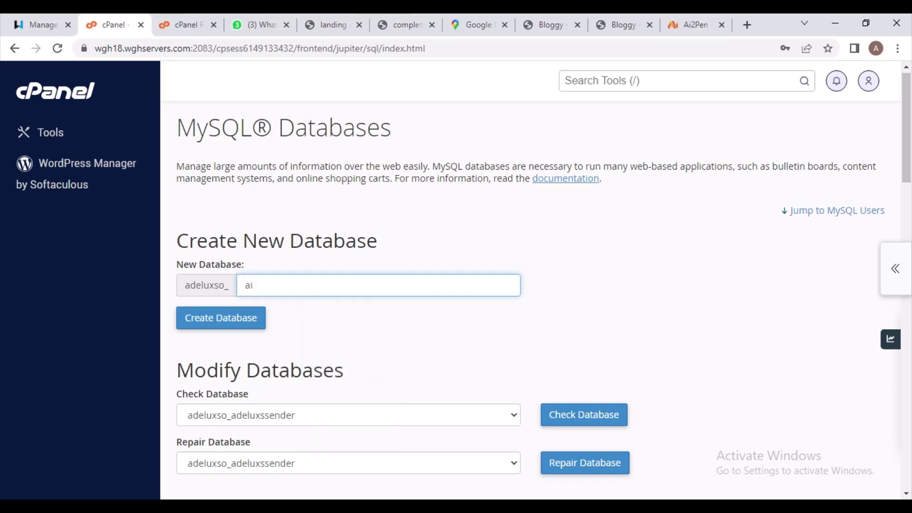
text(2pen)
click(258, 285)
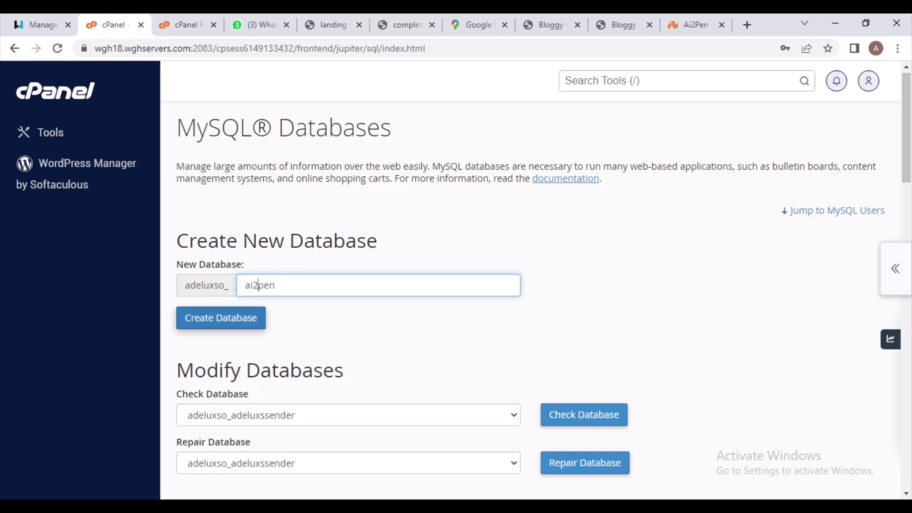
click(221, 318)
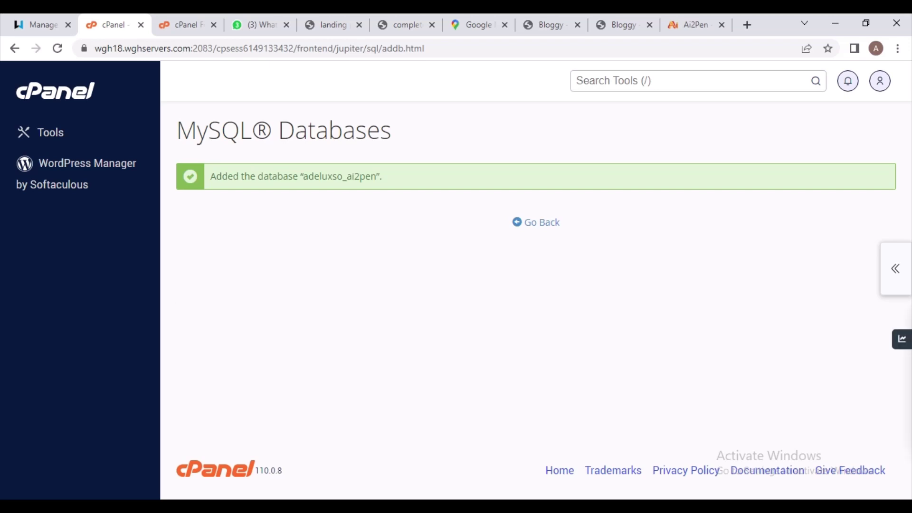
Return to MySQL Databases and scroll past Current Databases to the Add New User form
click(541, 222)
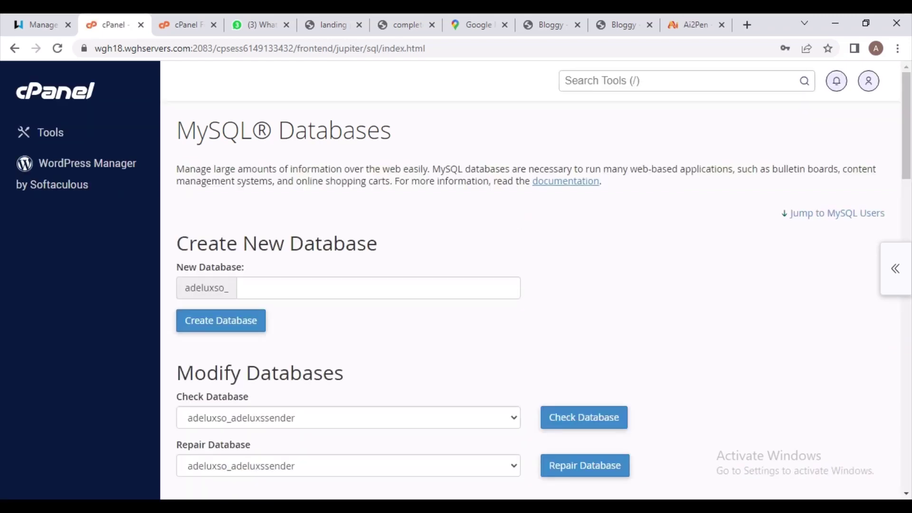
scroll(541, 276, down, 1)
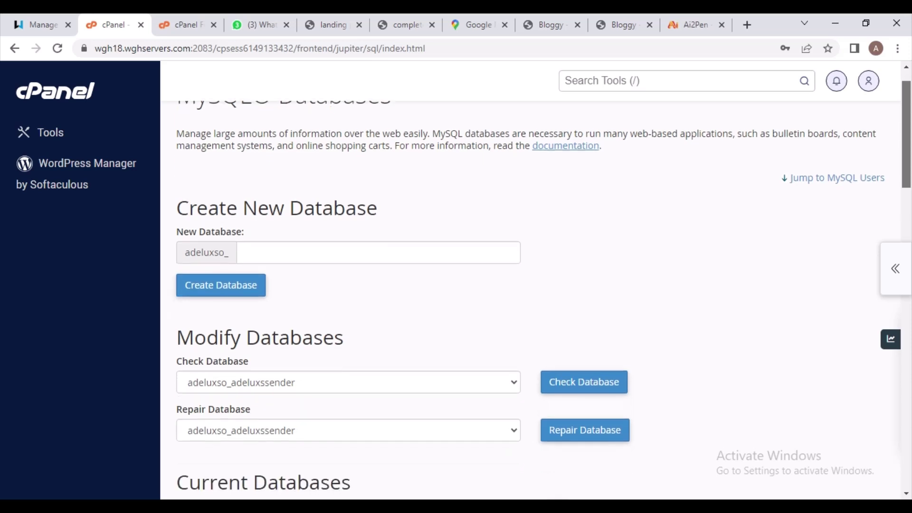
scroll(541, 275, down, 3)
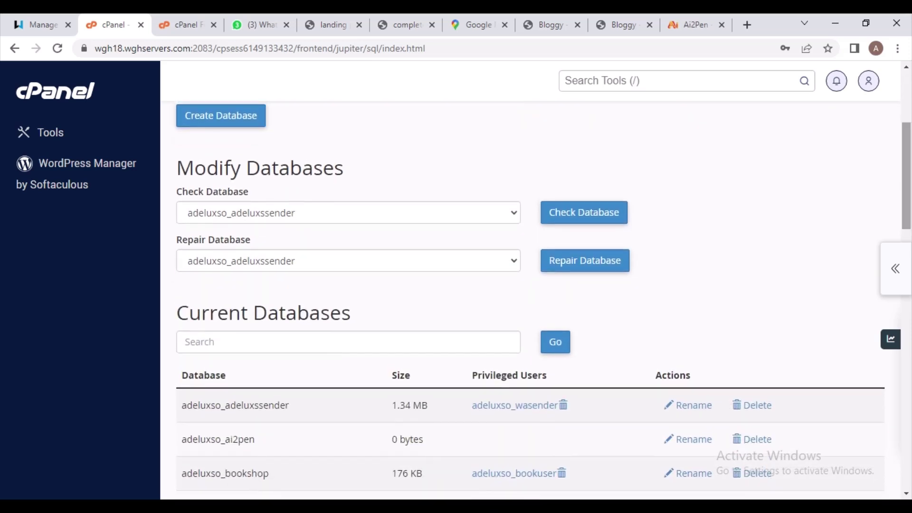
scroll(542, 299, down, 3)
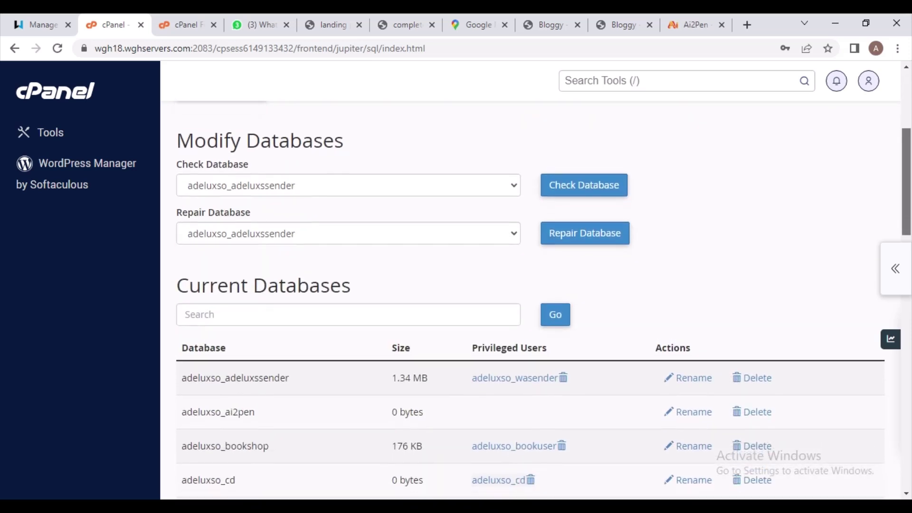
scroll(541, 299, down, 3)
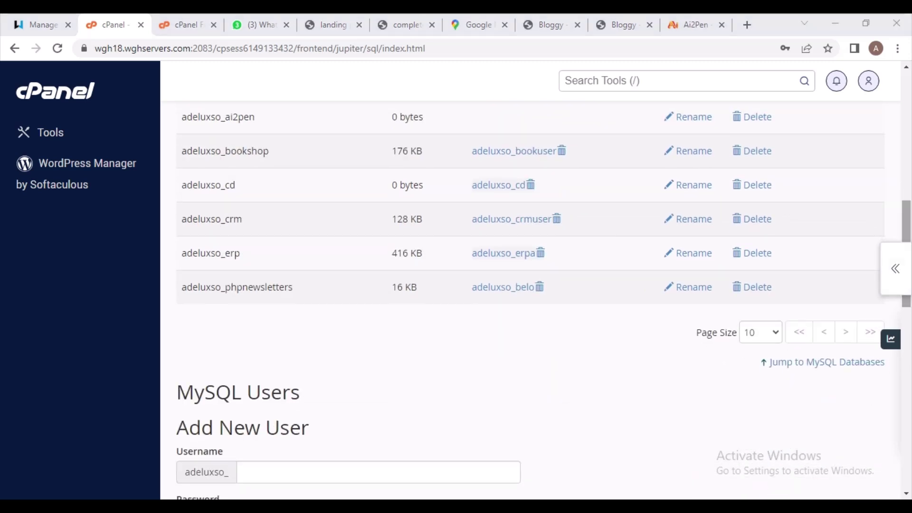
scroll(541, 300, down, 3)
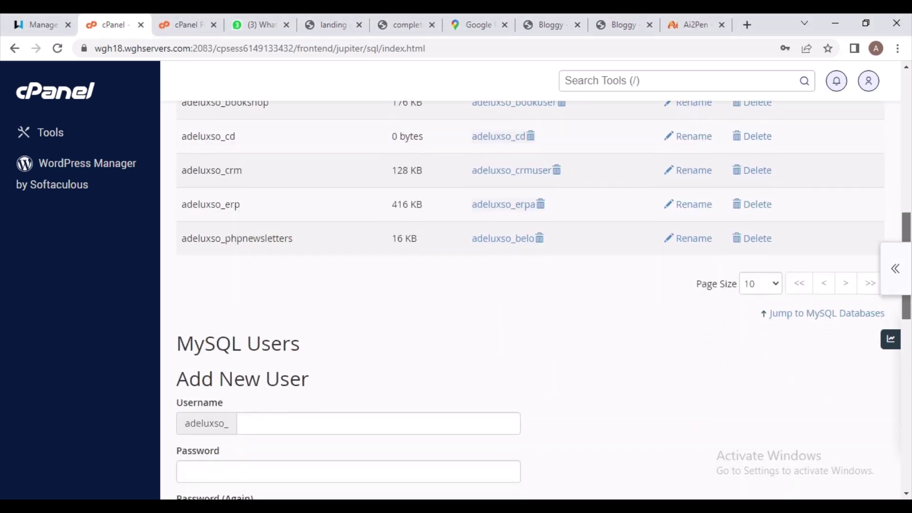
scroll(541, 299, down, 1)
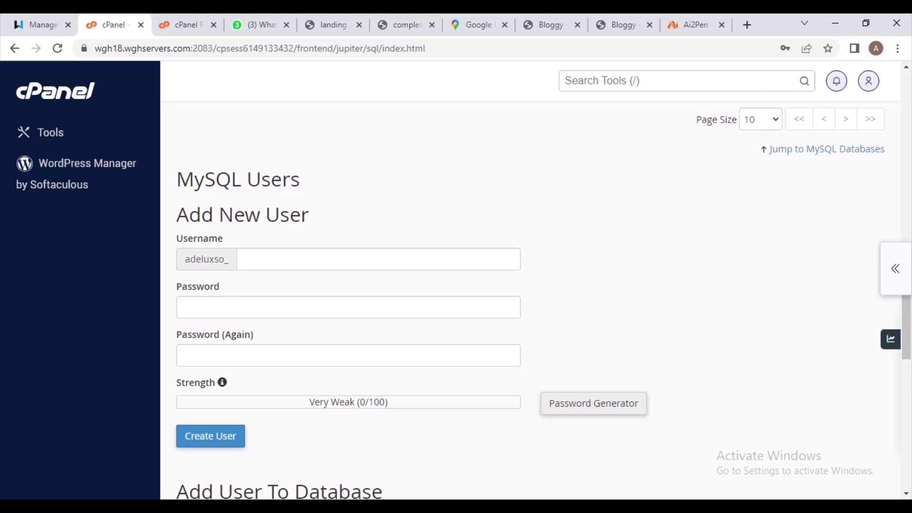
Add MySQL user aiuser (adeluxso_aiuser) with a password entered in both fields
click(316, 259)
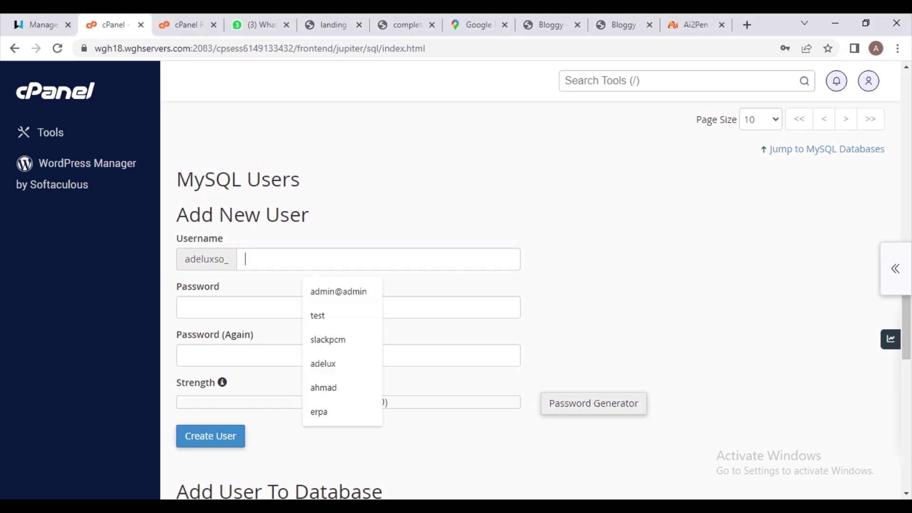
text(ai)
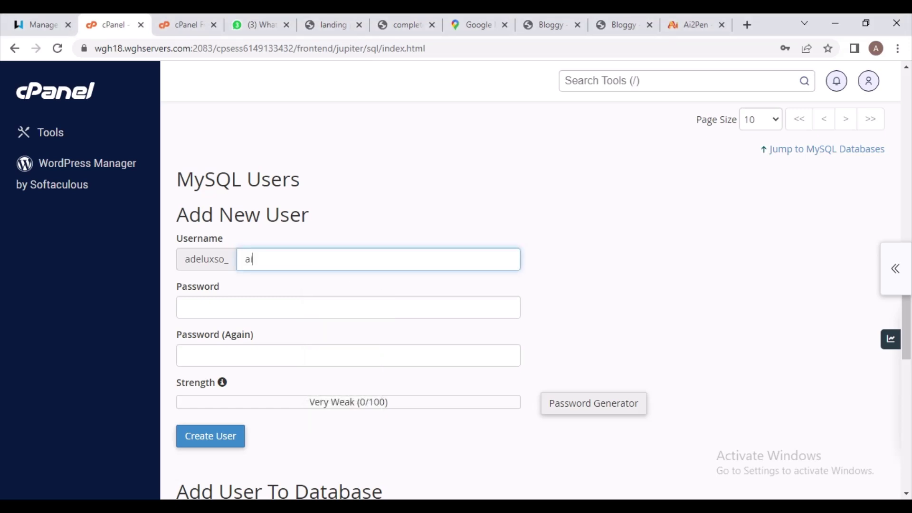
text(user)
click(256, 306)
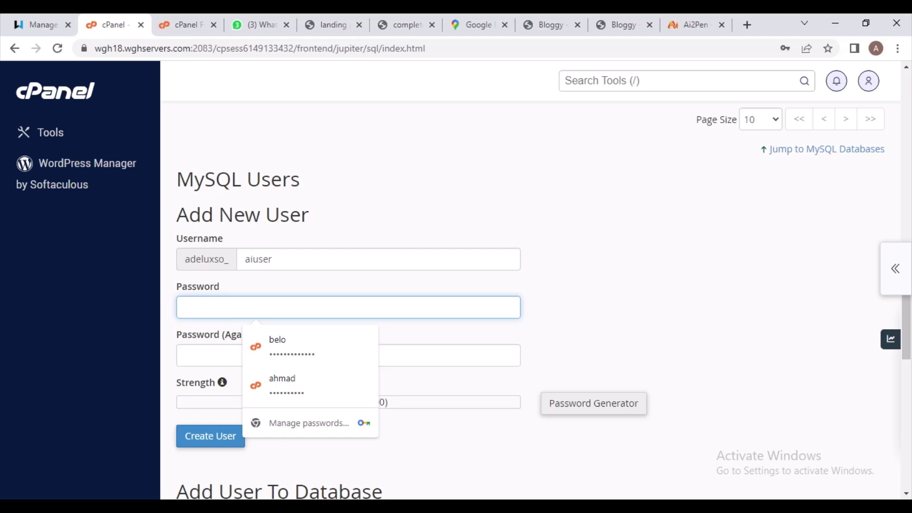
text(ab)
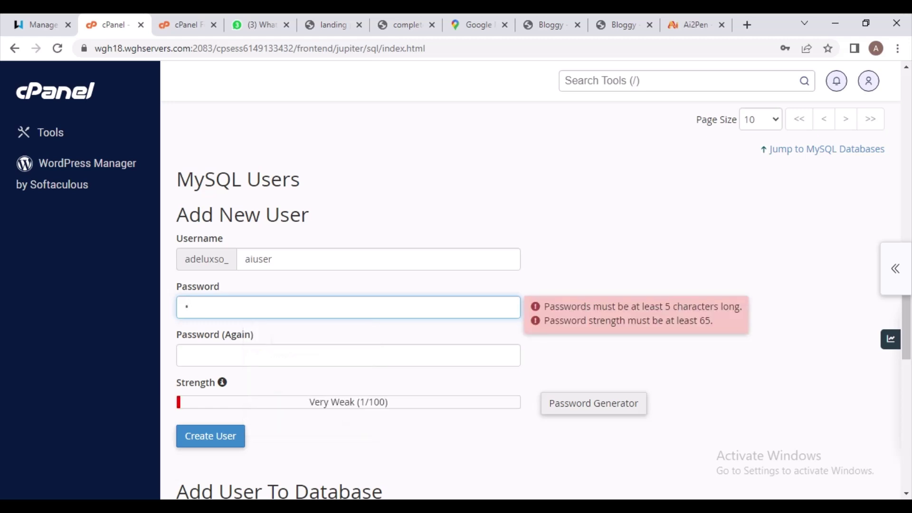
text(****)
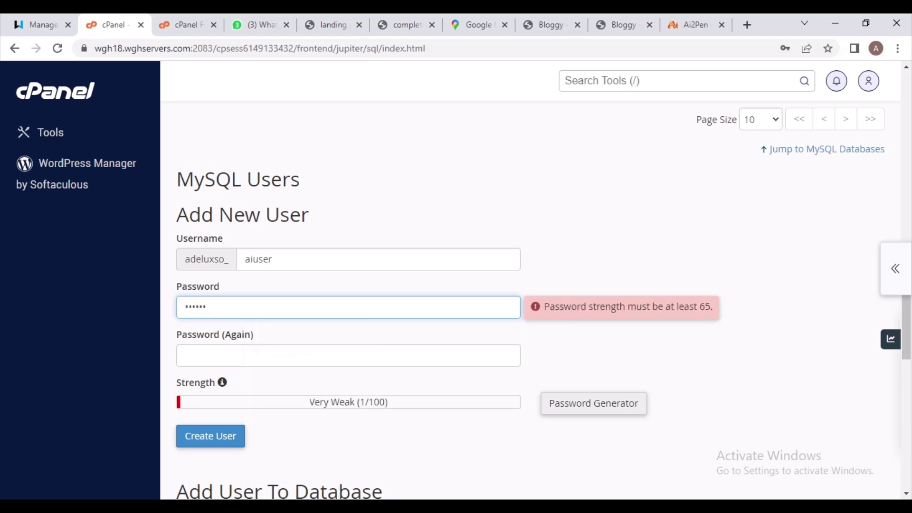
key(BackSpace)
key(BackSpace)
key(BackSpace)
key(BackSpace)
key(BackSpace)
key(BackSpace)
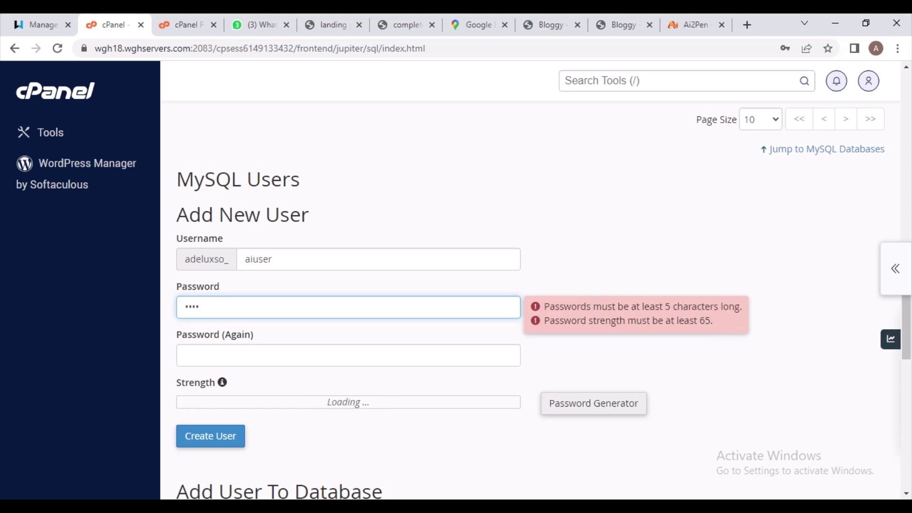
text(*****)
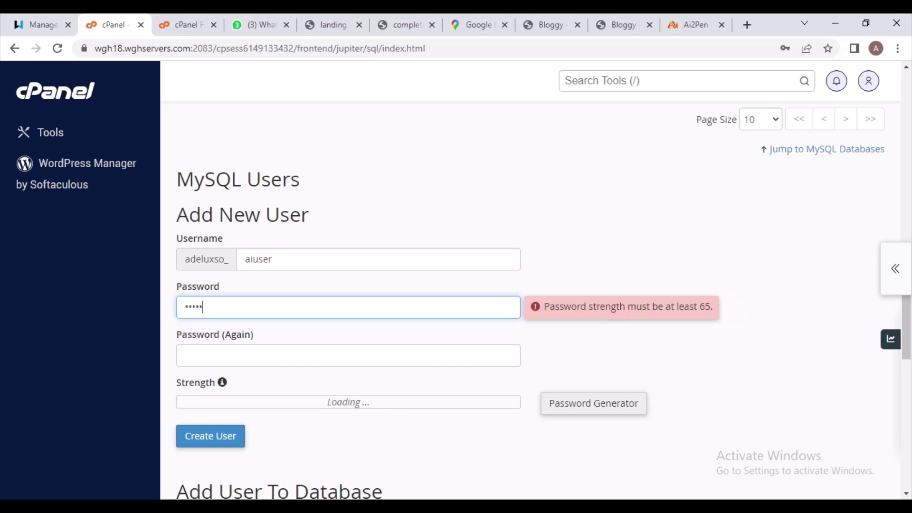
text(******)
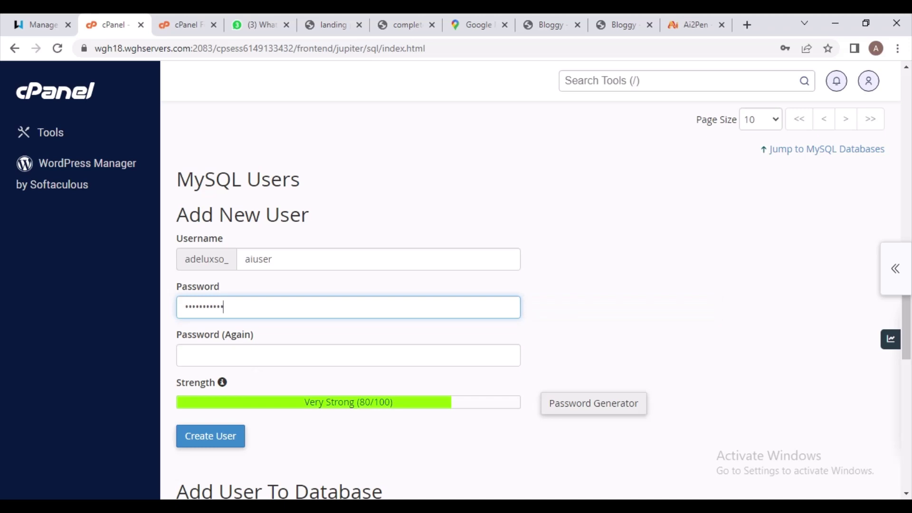
click(346, 355)
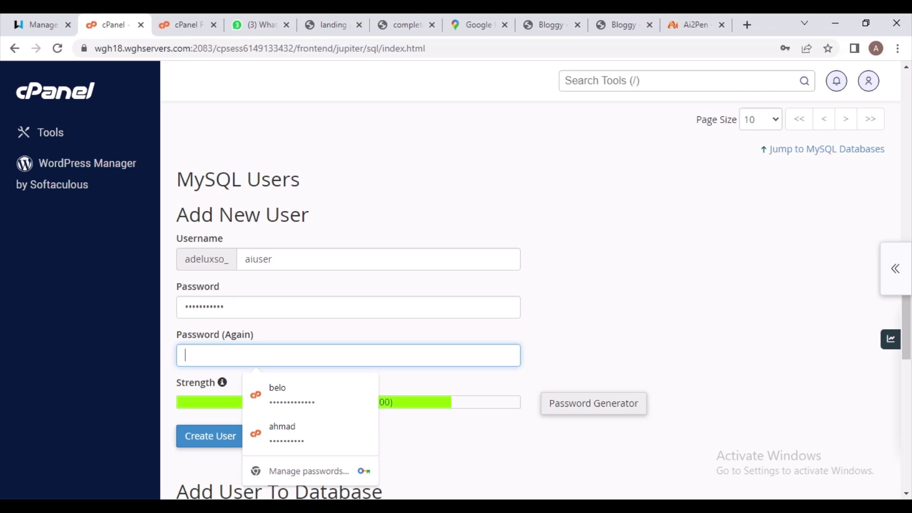
text(admin)
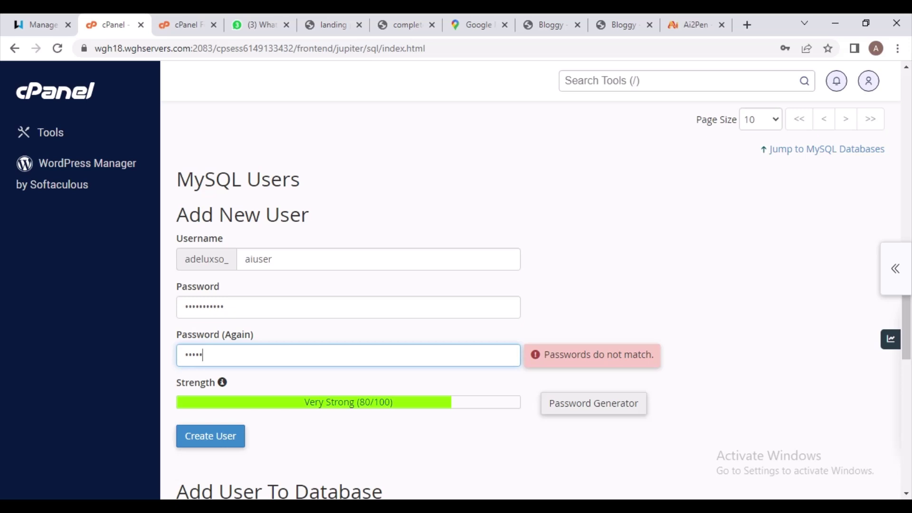
text(123456)
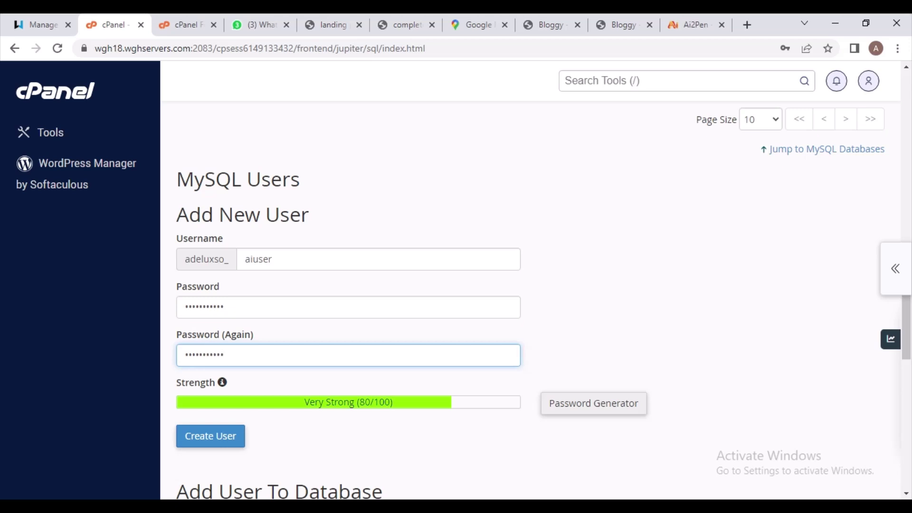
key(Return)
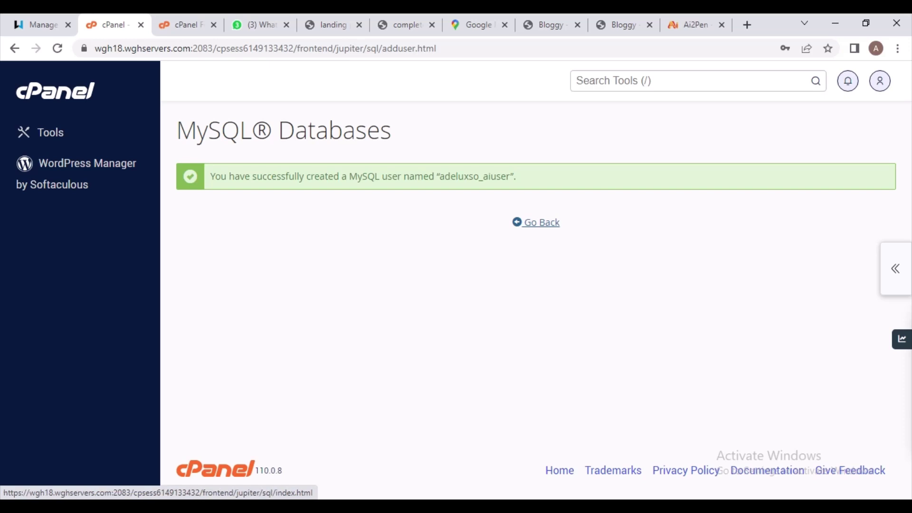
Go back and scroll to the Current Users list and Add User To Database section
click(541, 222)
scroll(535, 294, down, 5)
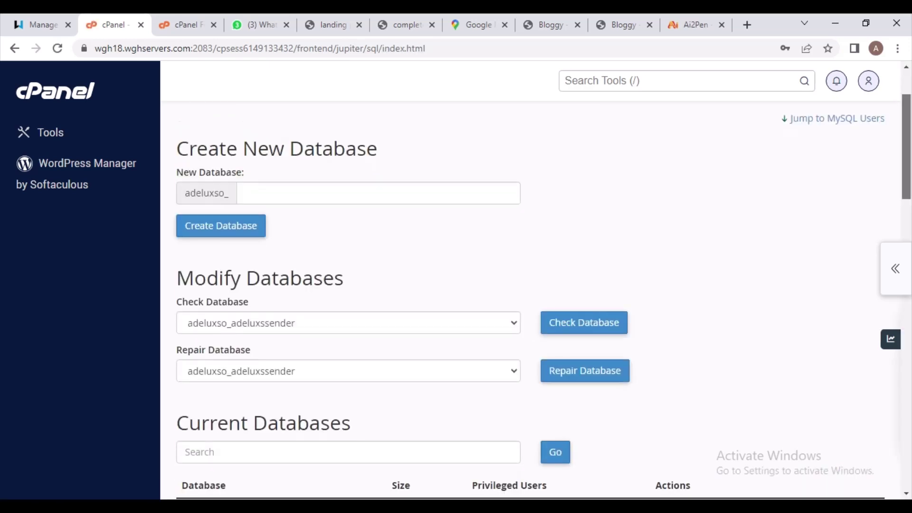
scroll(535, 295, down, 6)
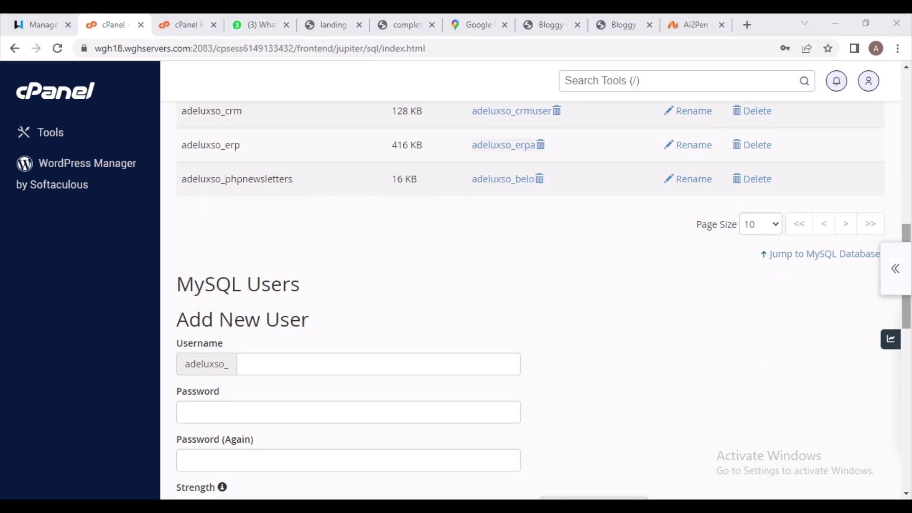
scroll(535, 294, down, 4)
scroll(536, 294, down, 6)
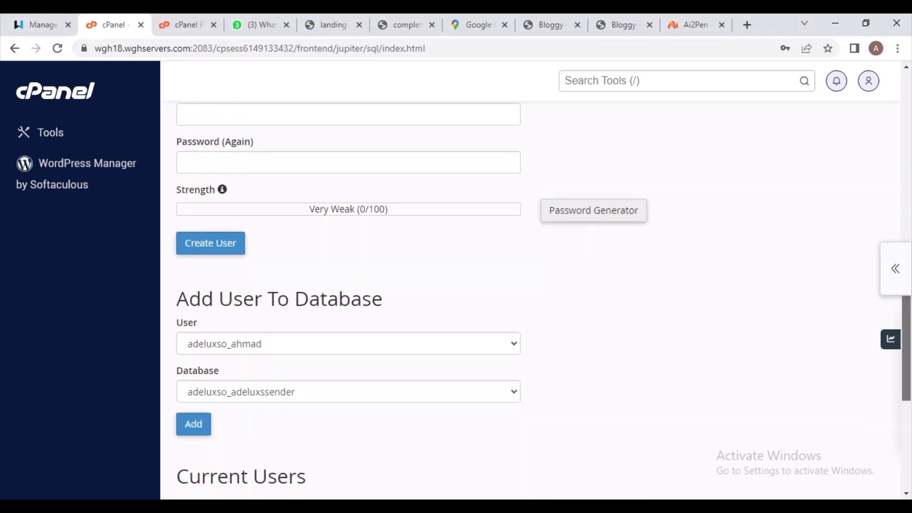
scroll(536, 294, down, 4)
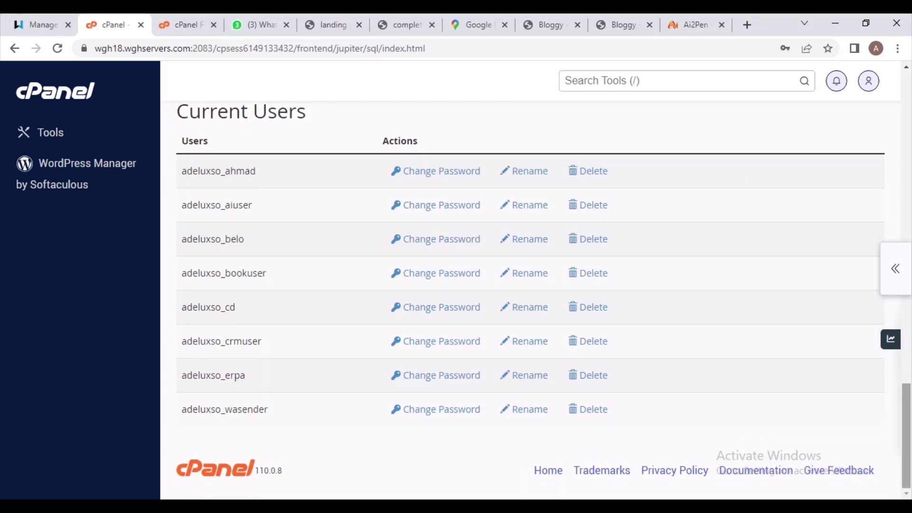
scroll(536, 295, up, 3)
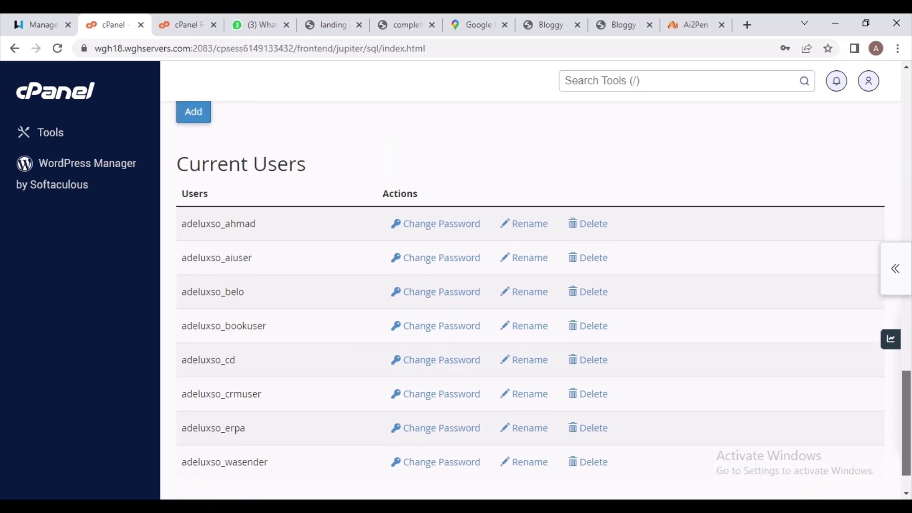
scroll(535, 294, up, 4)
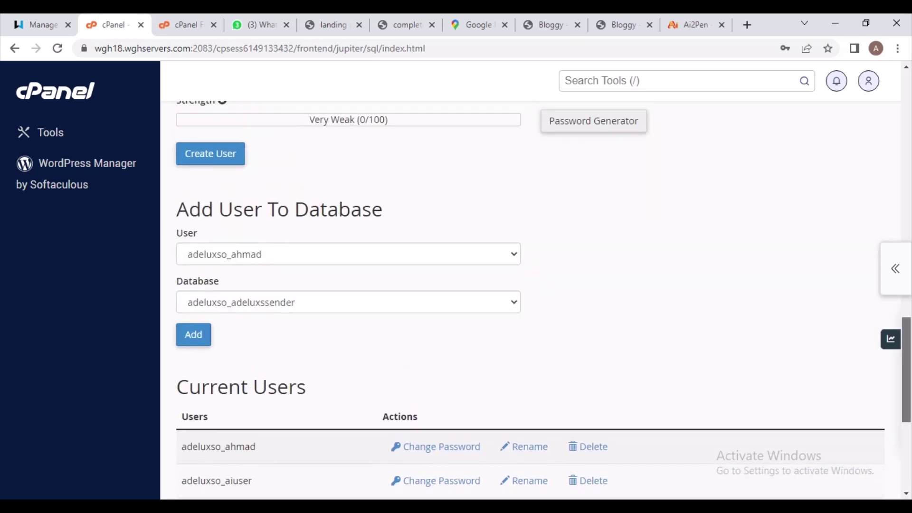
scroll(535, 295, up, 7)
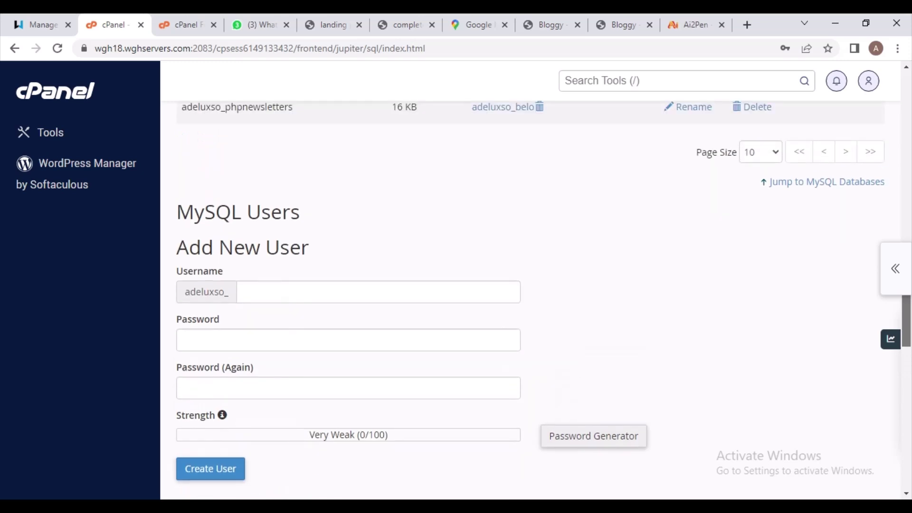
scroll(535, 294, down, 3)
scroll(536, 295, down, 1)
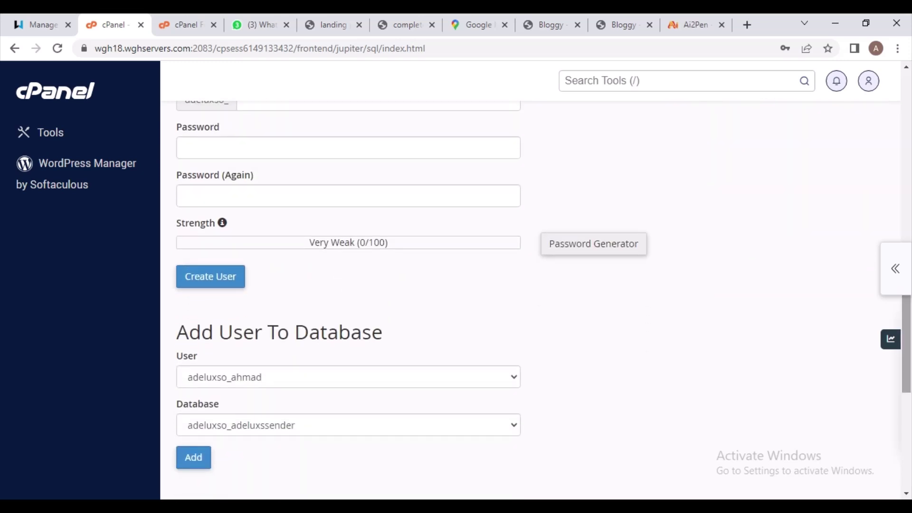
scroll(536, 294, up, 2)
scroll(535, 294, up, 1)
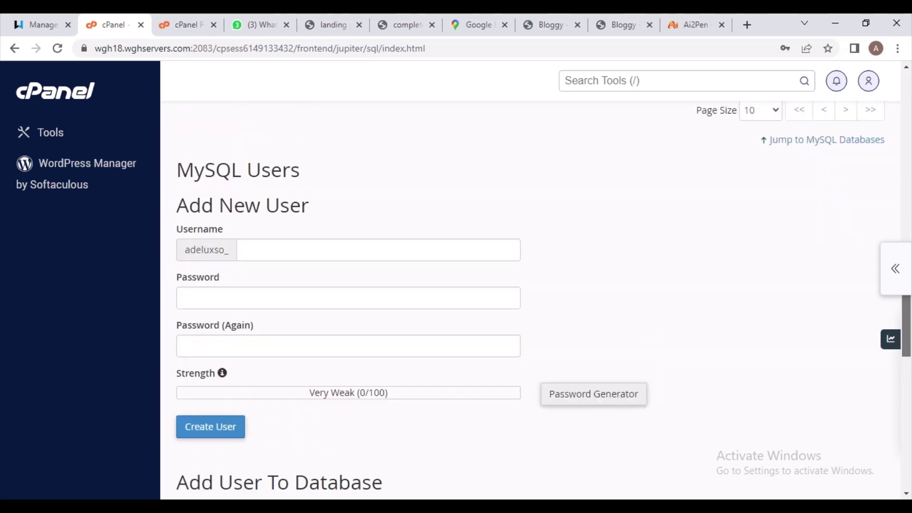
scroll(535, 294, down, 3)
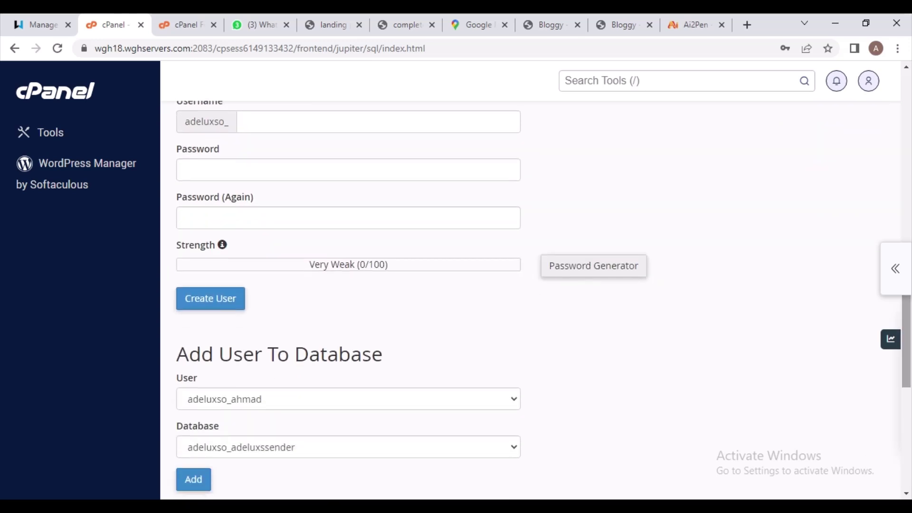
scroll(536, 294, down, 2)
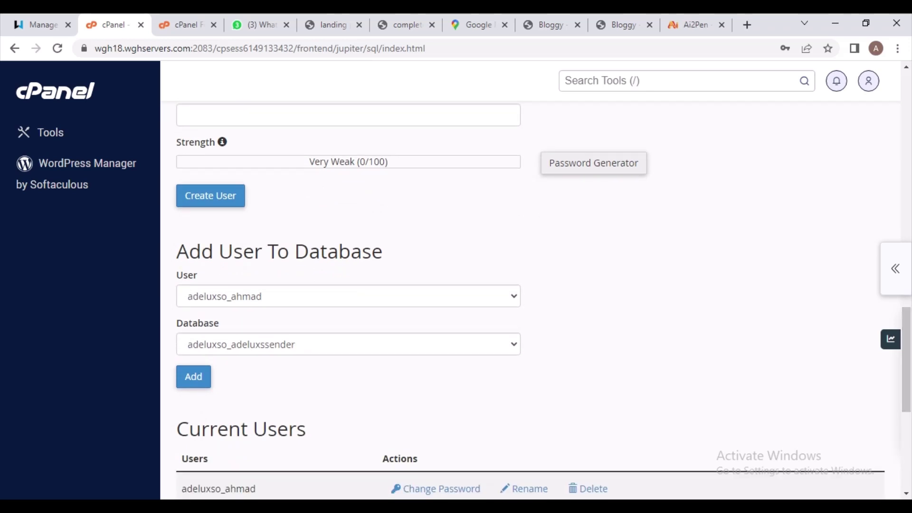
Add user adeluxso_aiuser to database adeluxso_ai2pen
click(348, 296)
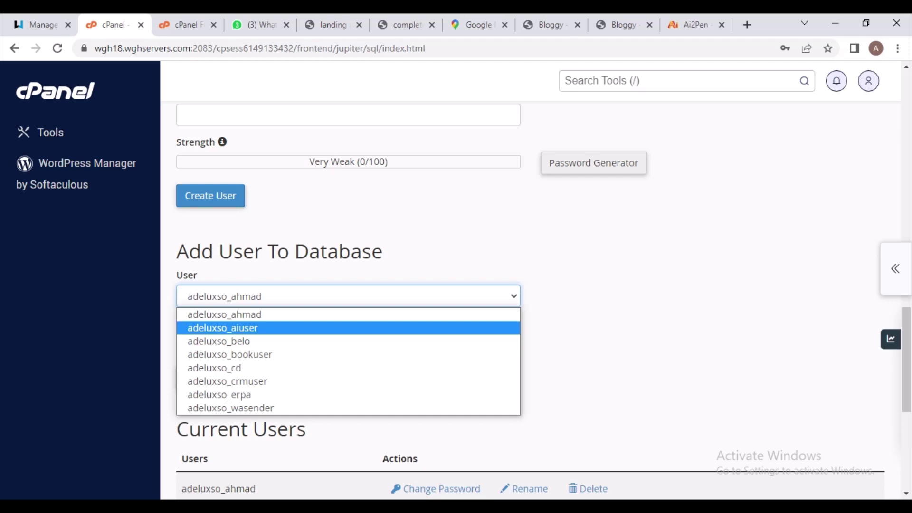
click(223, 328)
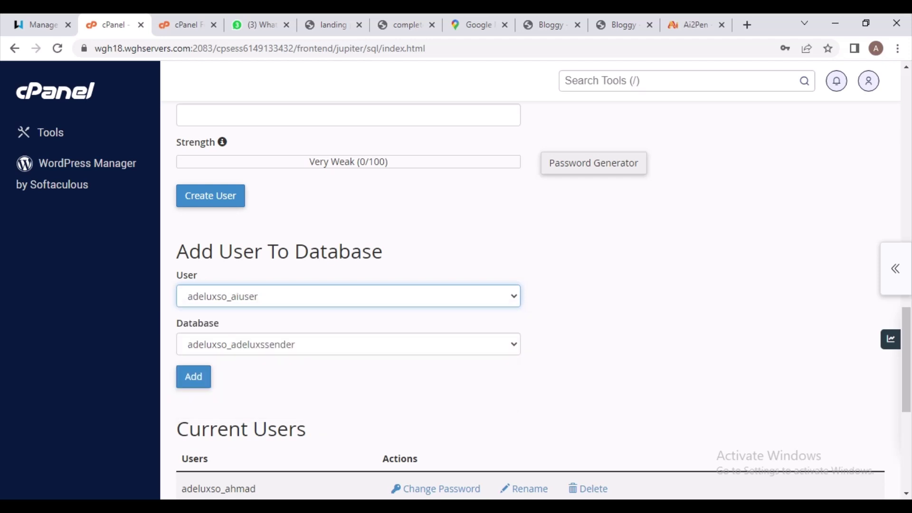
click(222, 344)
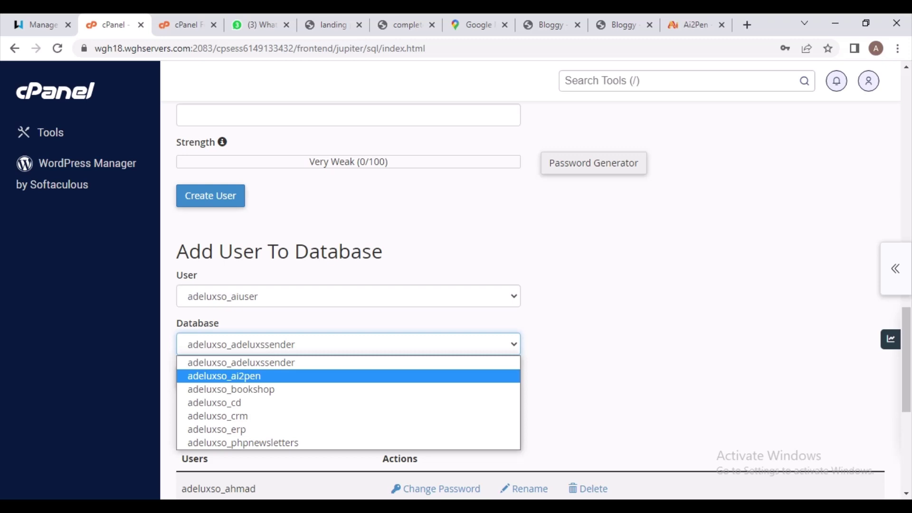
key(Return)
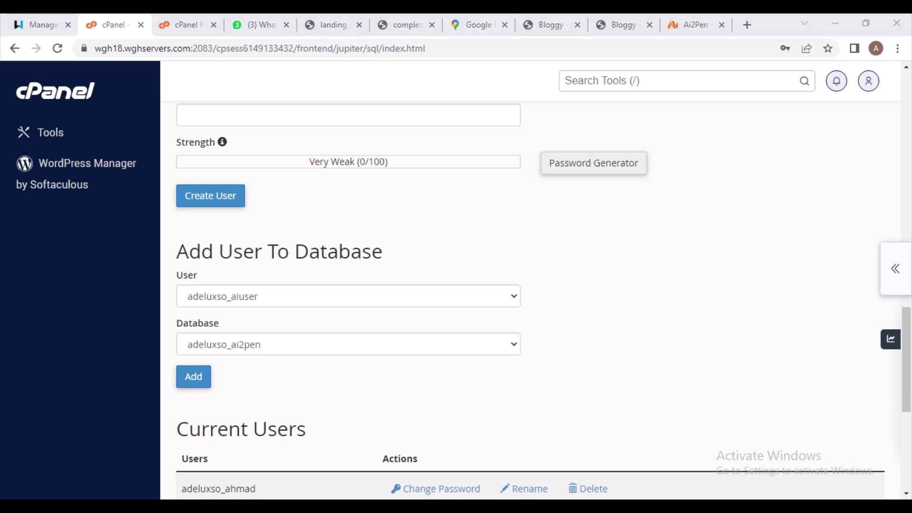
click(194, 376)
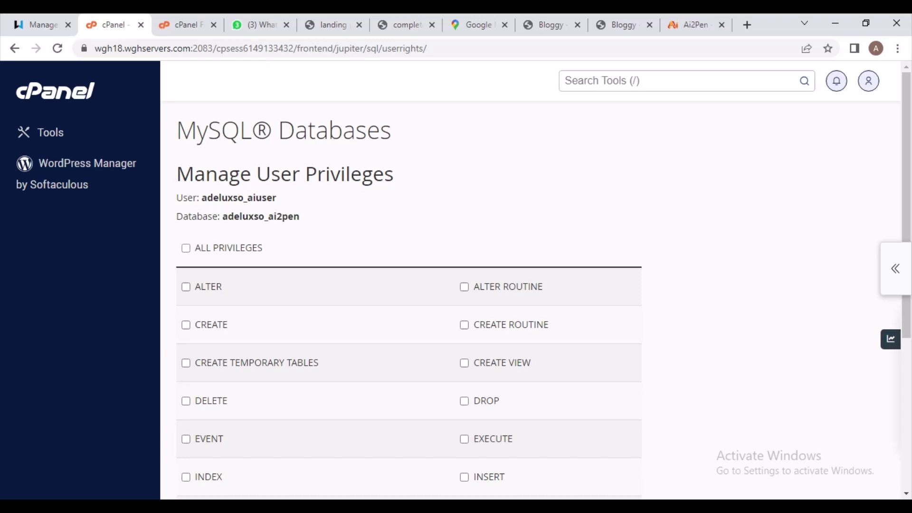
Grant ALL PRIVILEGES to adeluxso_aiuser on adeluxso_ai2pen, save, and return to MySQL Databases
click(185, 248)
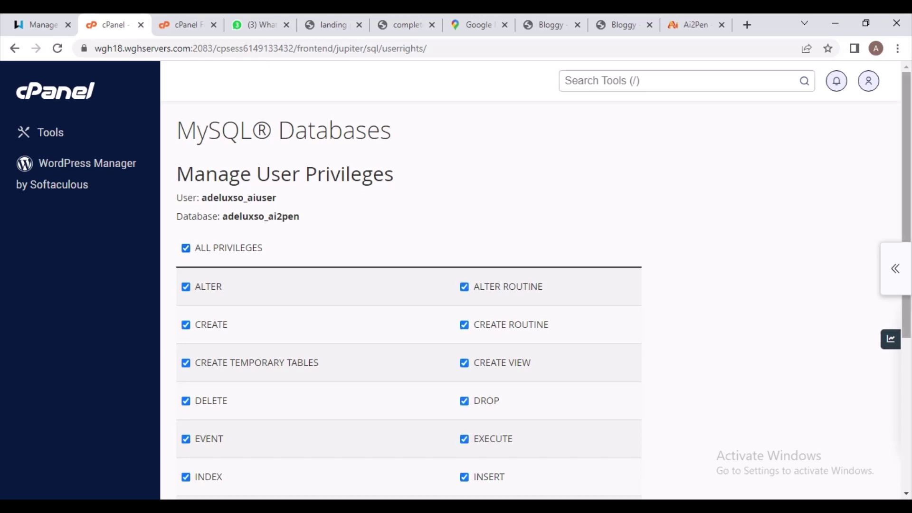
scroll(408, 285, down, 5)
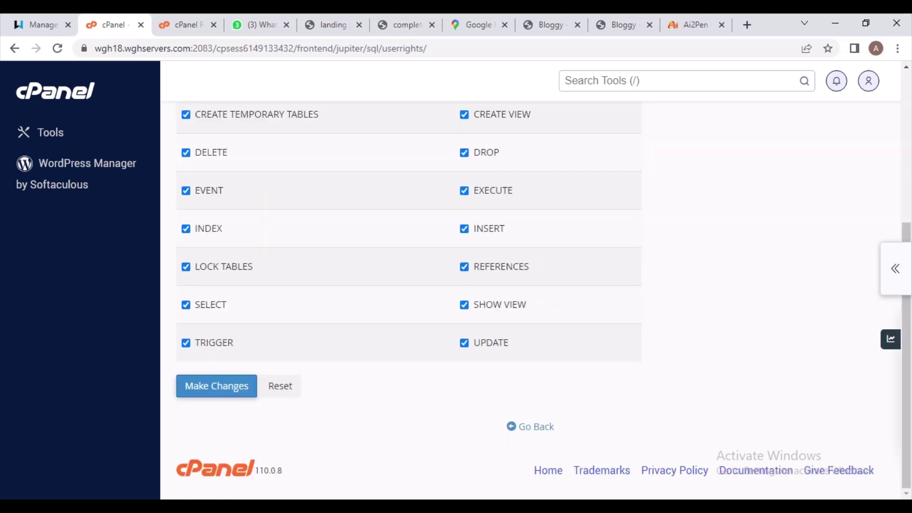
click(217, 385)
click(532, 427)
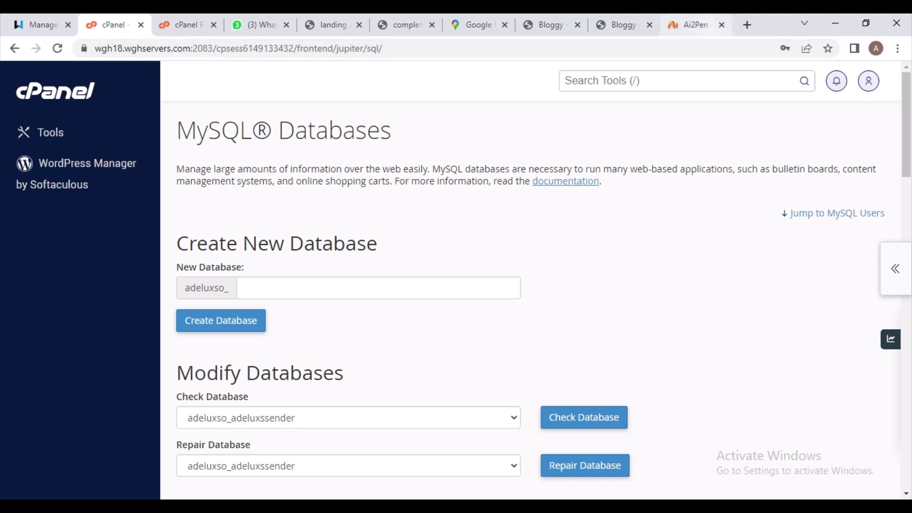
In the Ai2Pen installer, enter localhost as host and ai2pen as database name
click(694, 25)
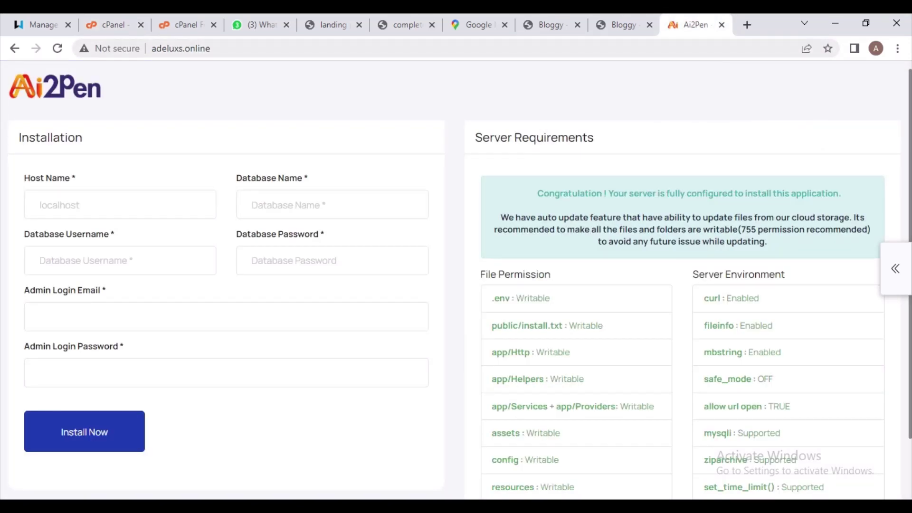
click(40, 205)
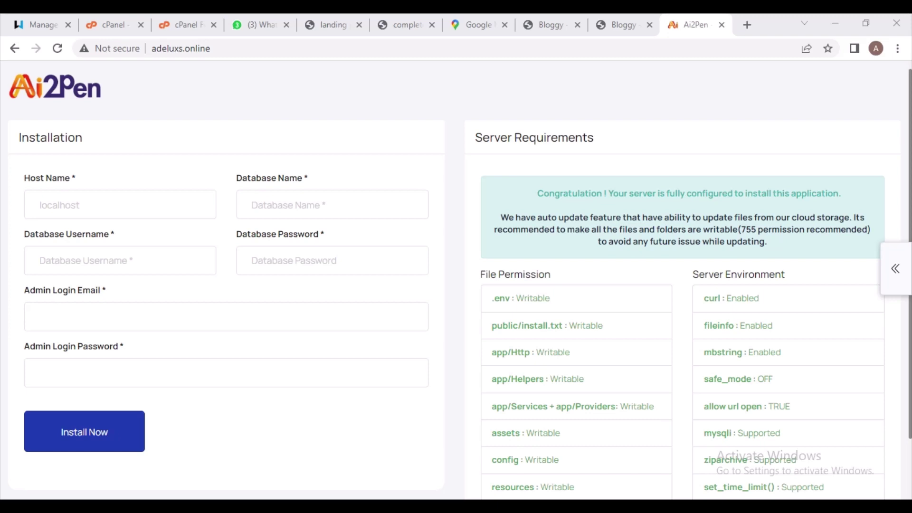
click(120, 204)
text(loca)
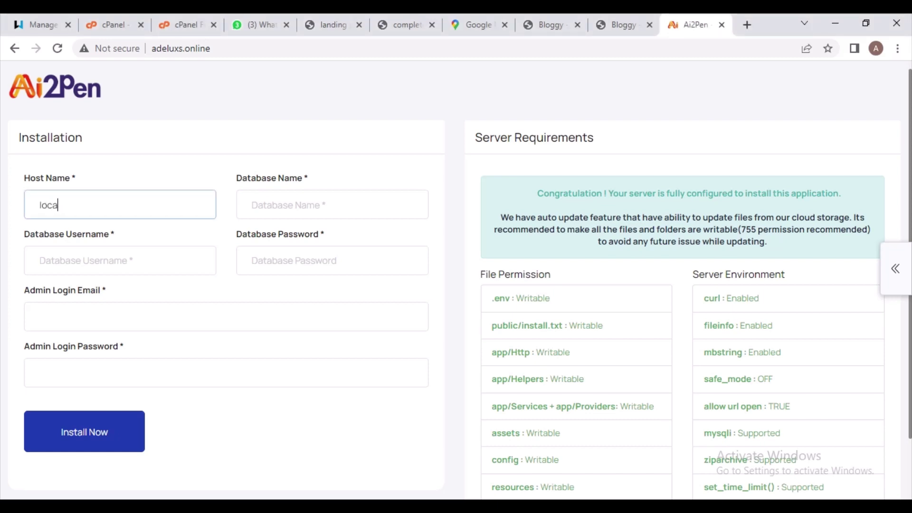
text(lhost)
click(332, 205)
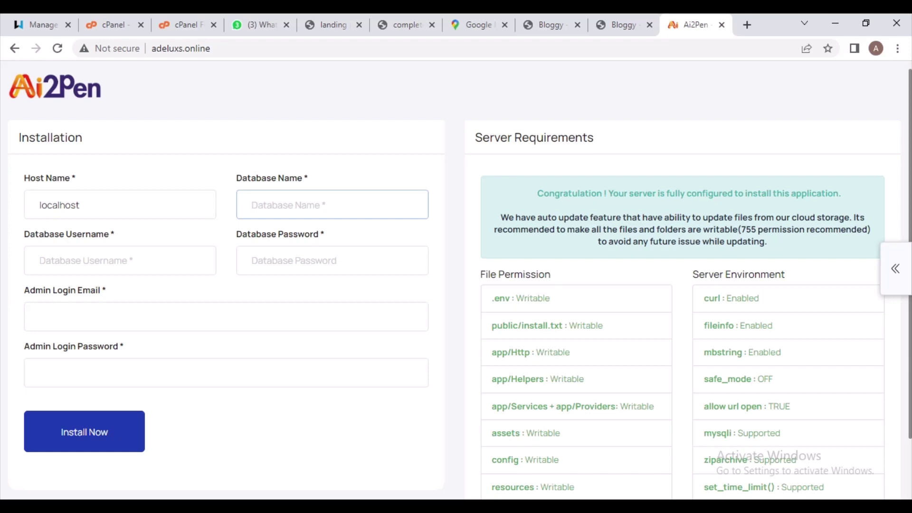
text(ait)
key(BackSpace)
text(2pen)
Set the database username to adeluxso_aiuser and correct the database name to adeluxso_ai2pen
click(40, 260)
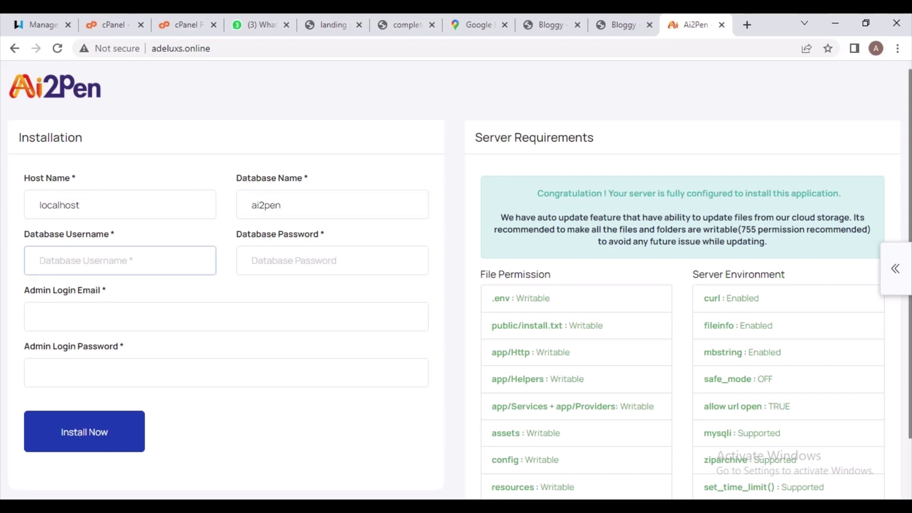
text(ai)
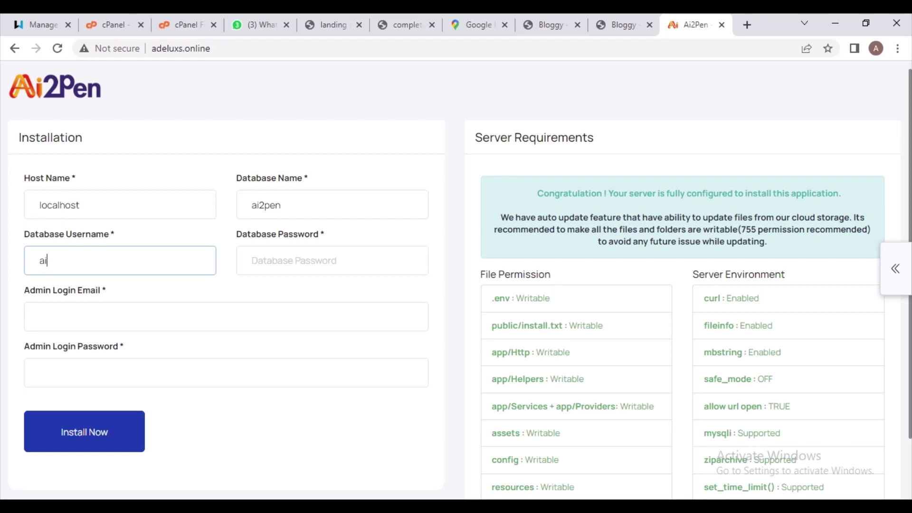
click(251, 205)
text(adel)
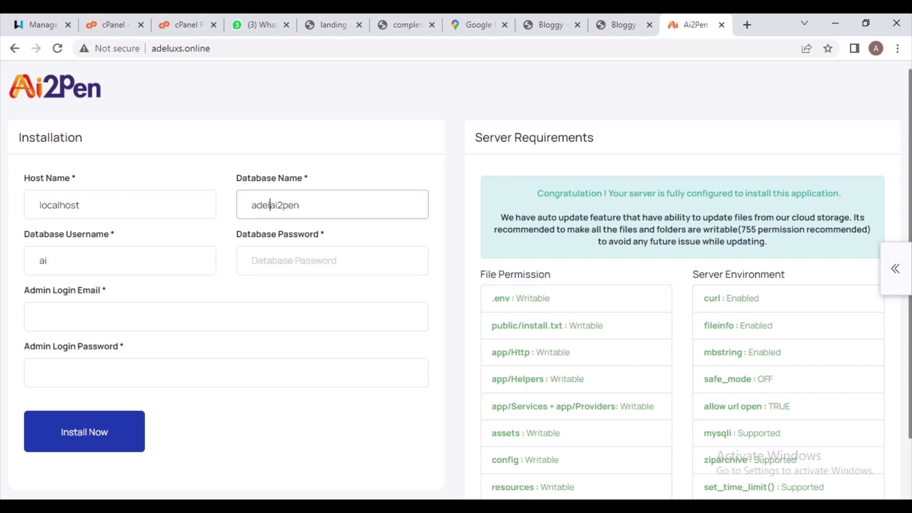
text(uso_)
click(46, 260)
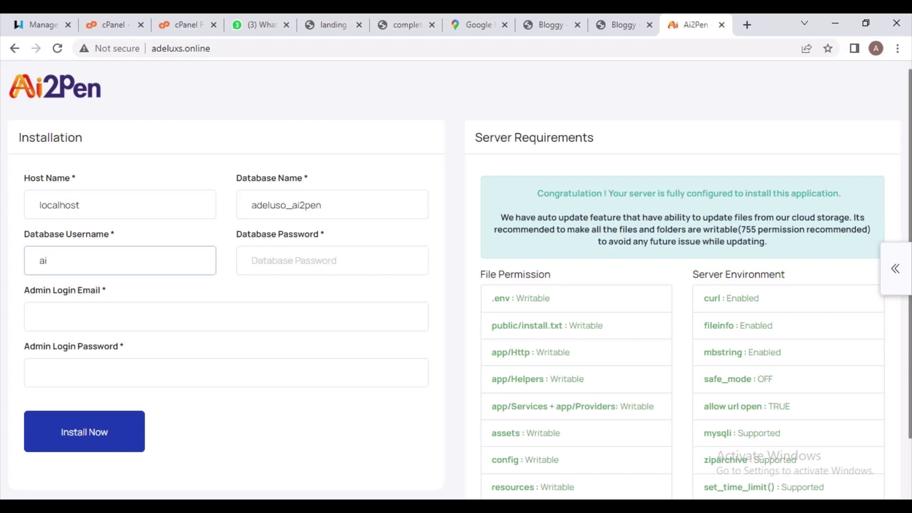
key(BackSpace)
key(BackSpace)
text(adeluxso_aiuser)
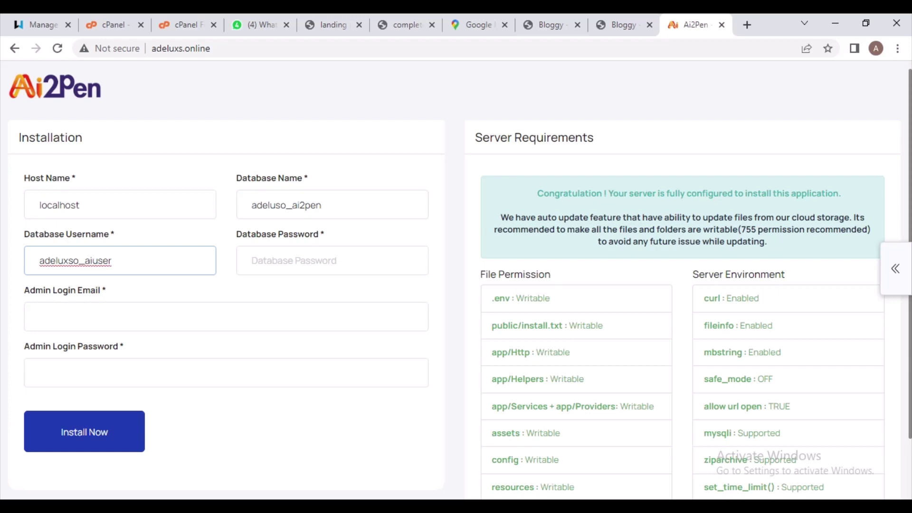
click(279, 205)
text(x)
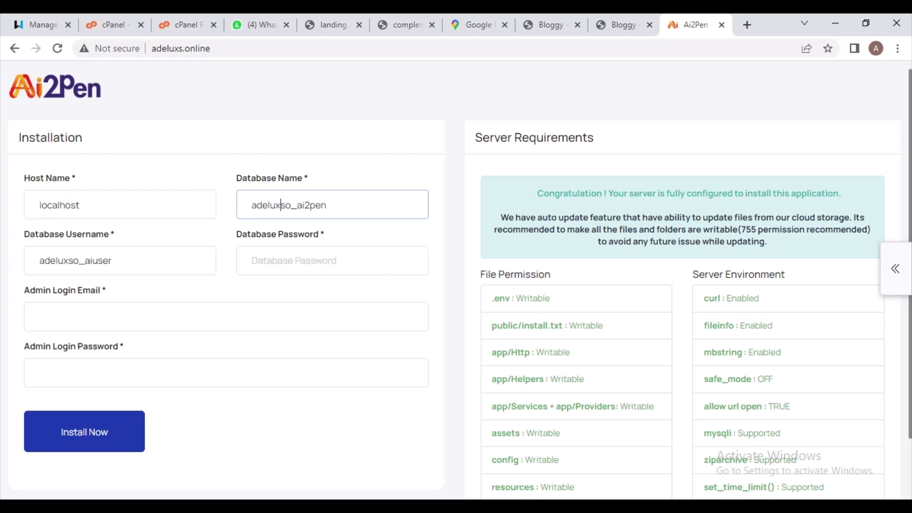
click(252, 260)
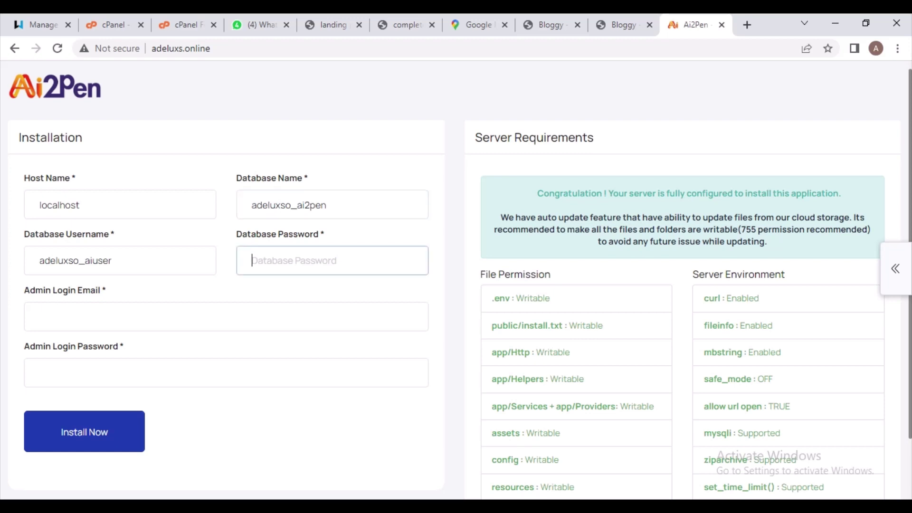
Enter the database password and the admin login e-mail
text(•)
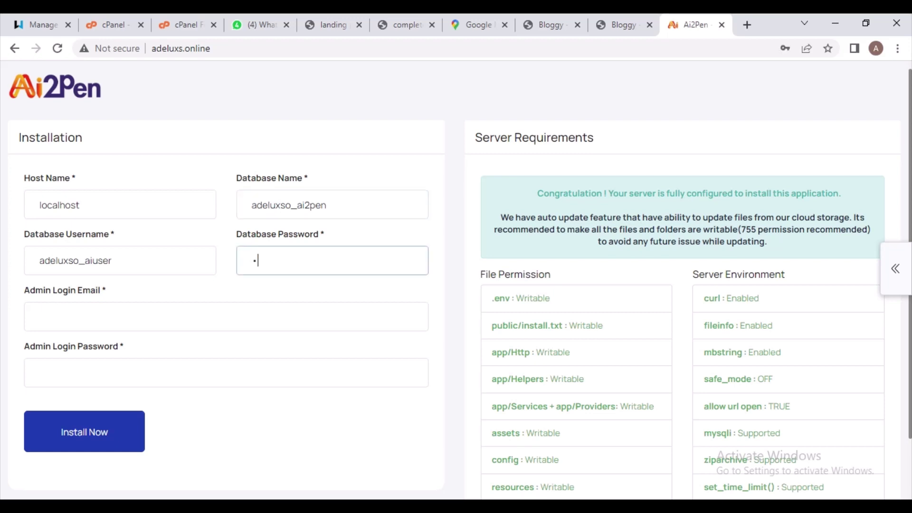
text(••••••••••)
click(40, 316)
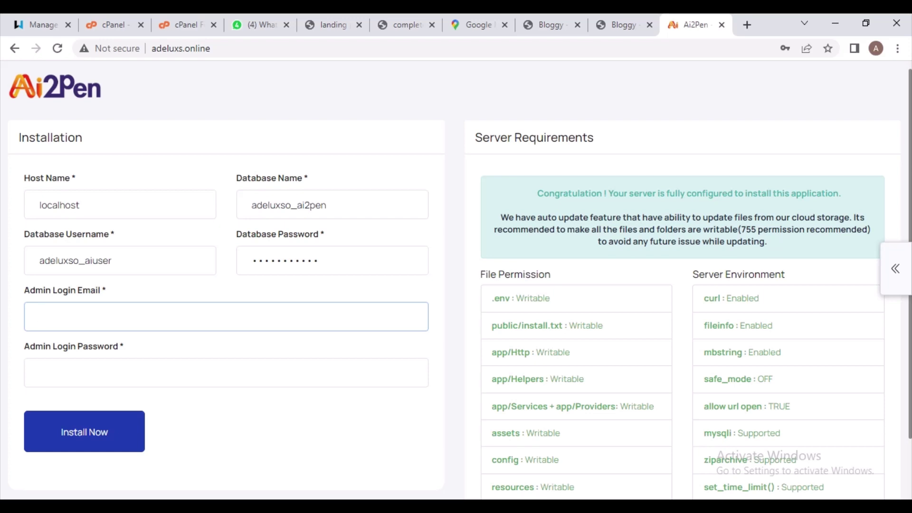
text(ad)
key(BackSpace)
key(BackSpace)
text(admin@admin)
Enter the admin login password and submit Install Now
click(40, 372)
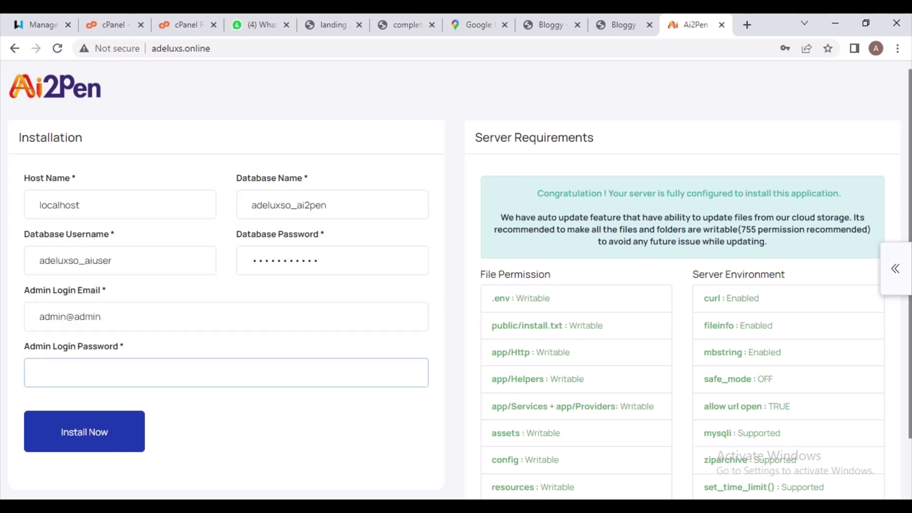
text(admin)
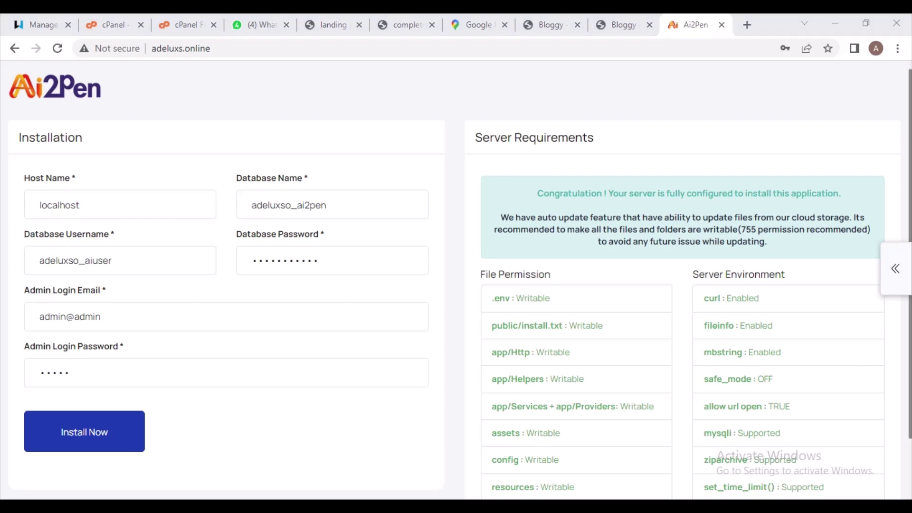
key(alt+Tab)
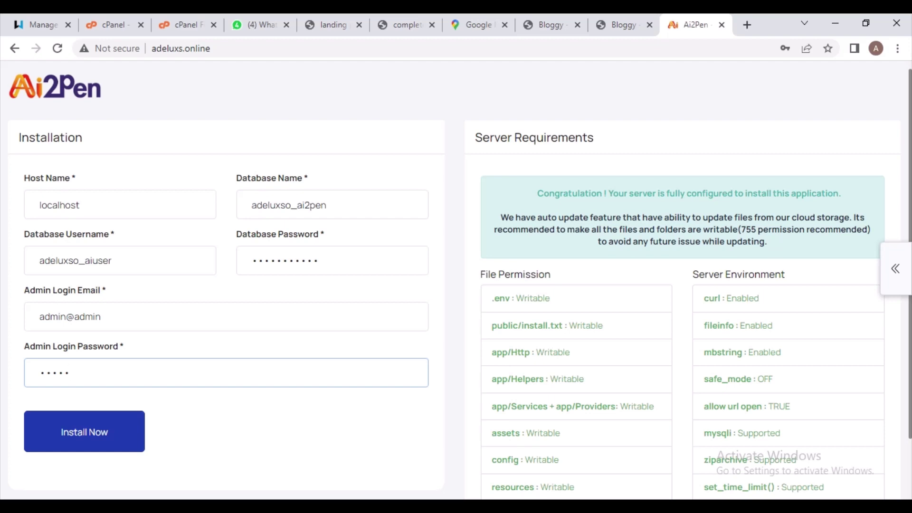
key(BackSpace)
key(BackSpace)
key(BackSpace)
key(BackSpace)
key(BackSpace)
text(admin)
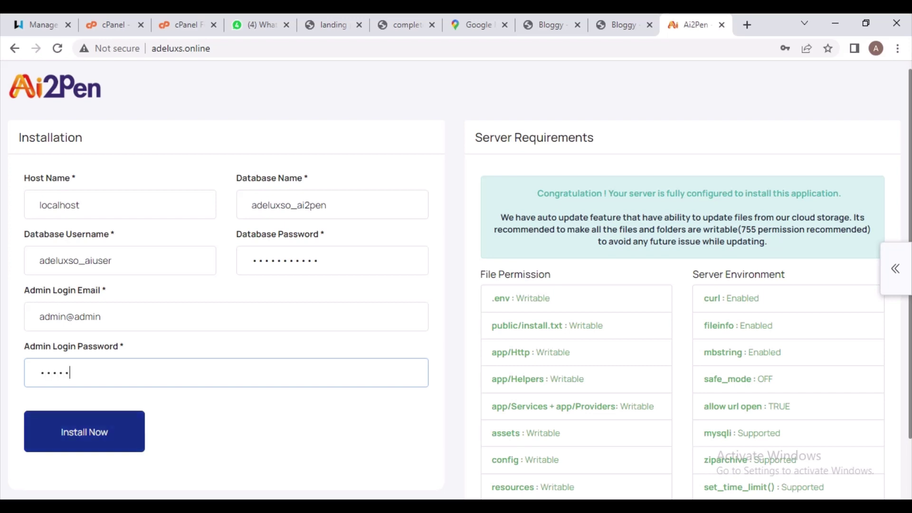
key(Return)
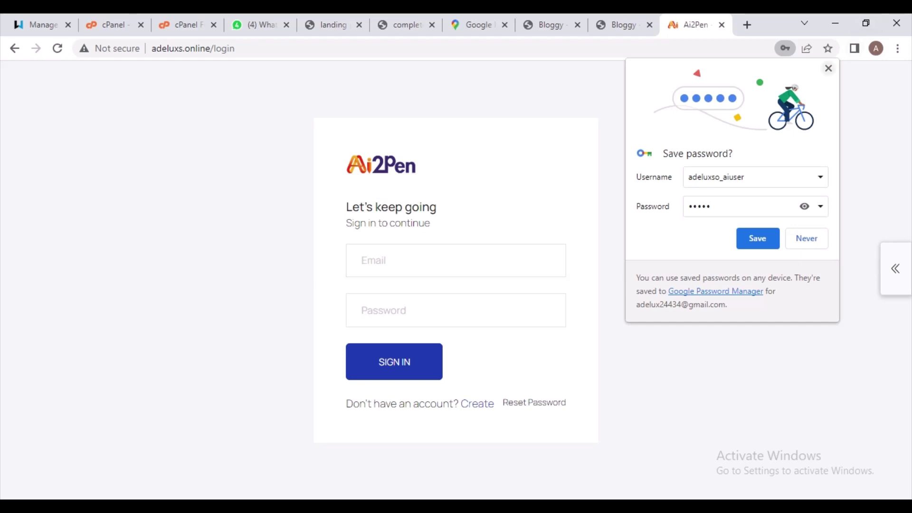
Dismiss the save-password prompt and sign in with the autofilled admin e-mail and password
click(828, 68)
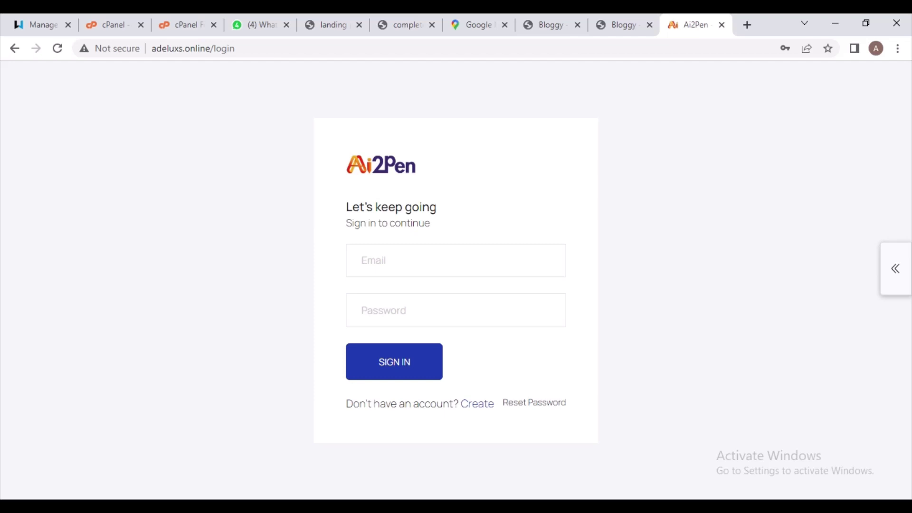
click(418, 261)
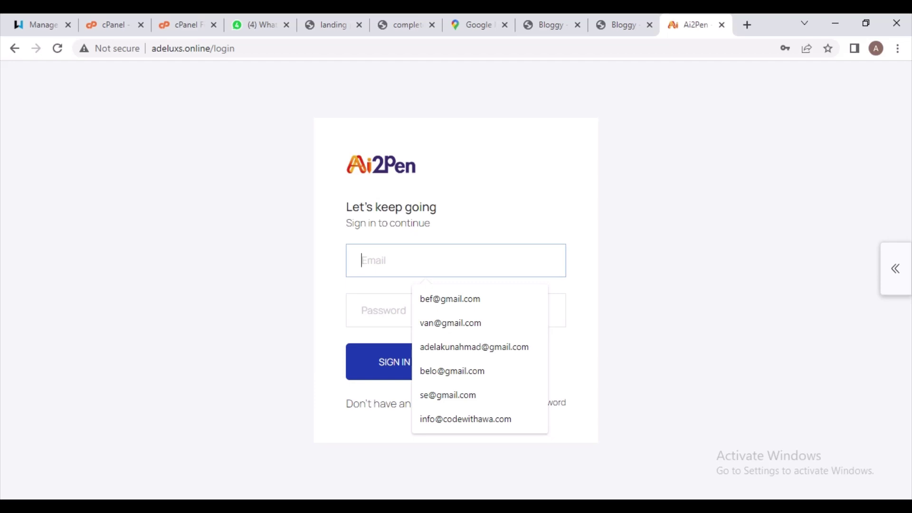
text(a)
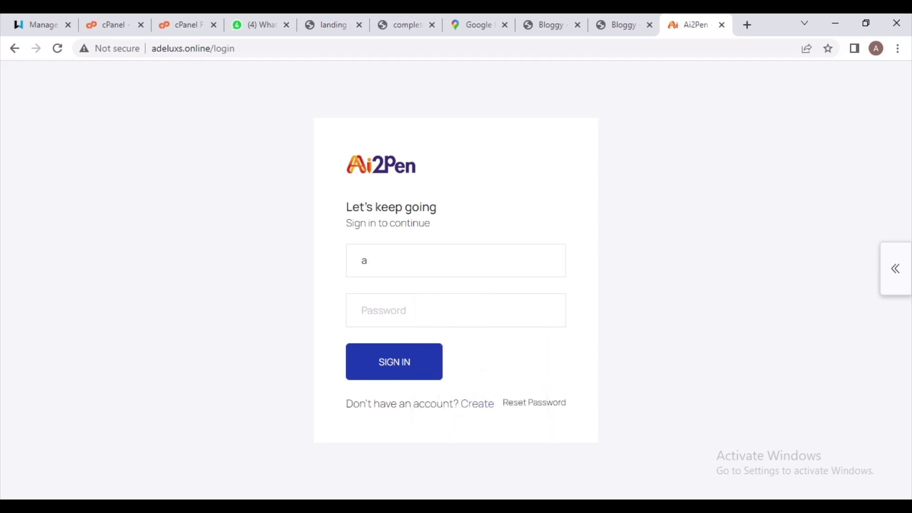
key(BackSpace)
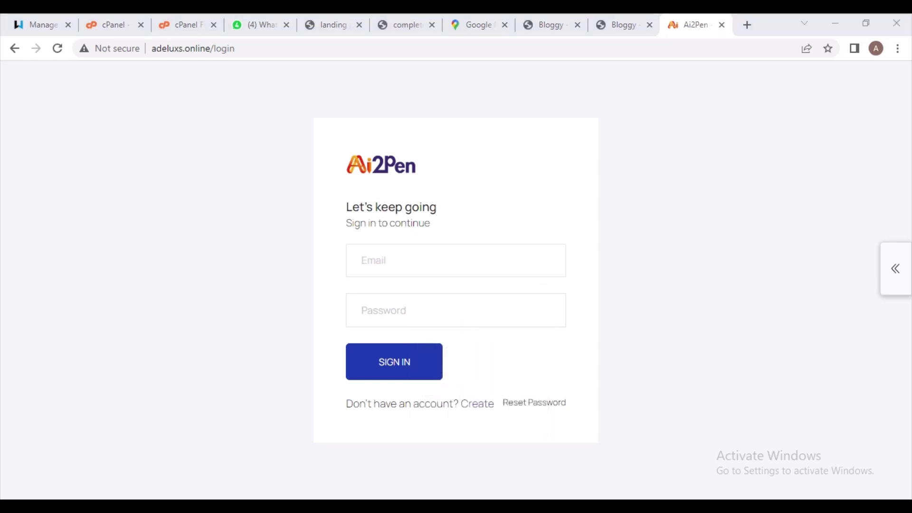
click(456, 260)
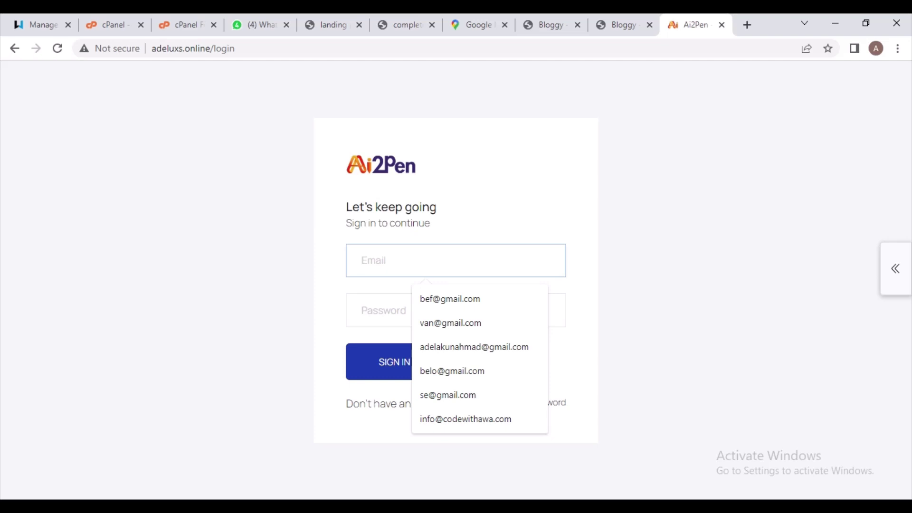
text(a)
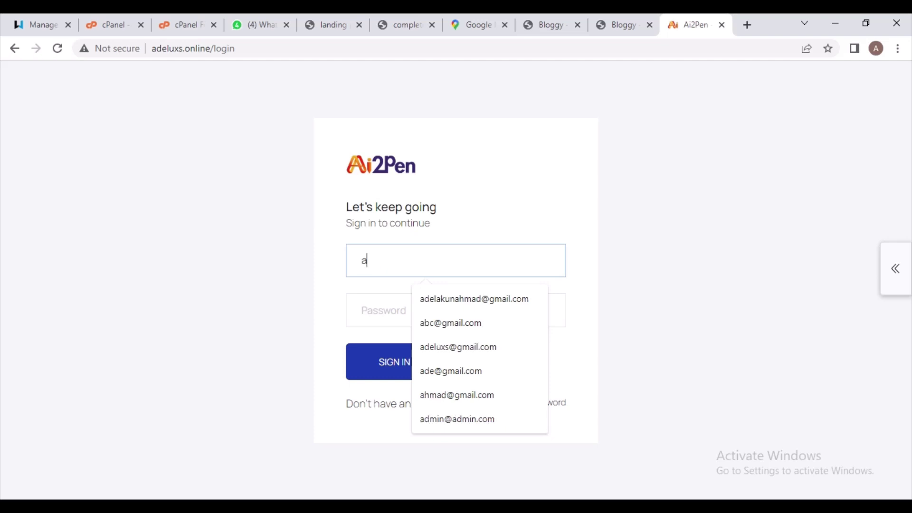
text(d)
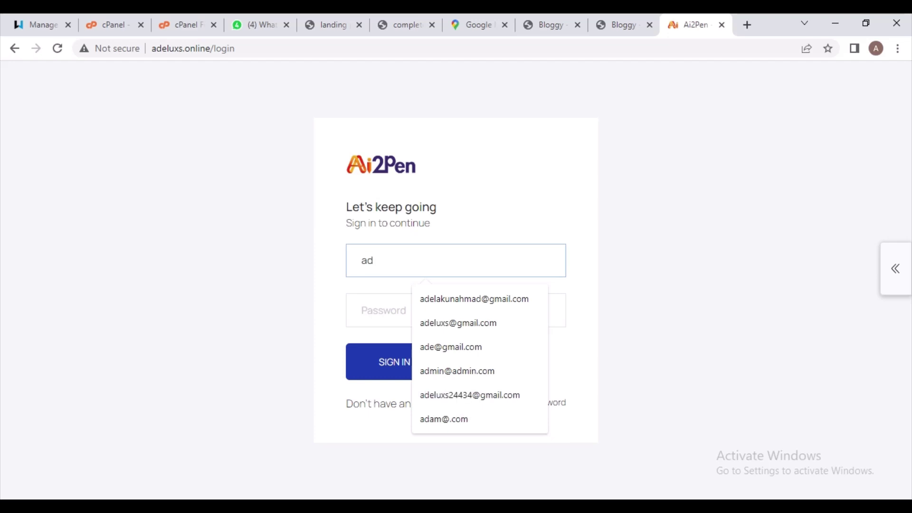
key(Down)
key(Down)
key(Down)
key(Down)
key(Return)
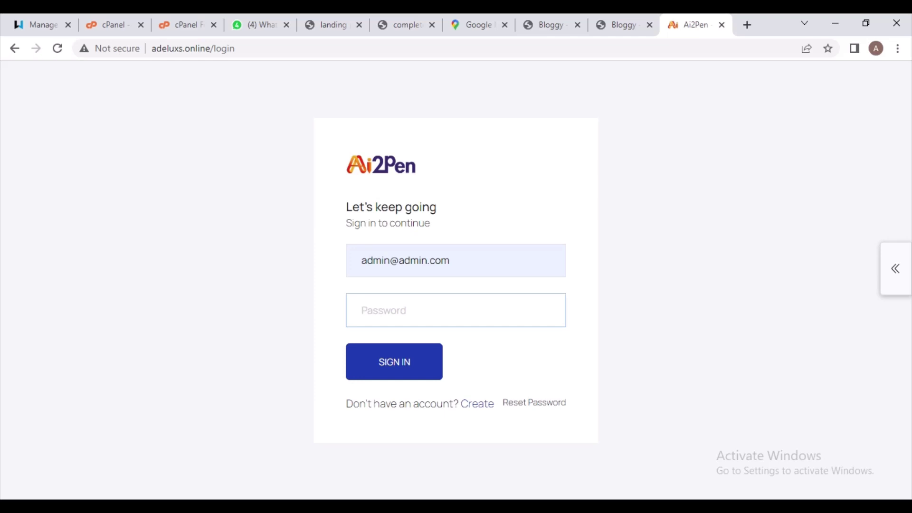
text(admin)
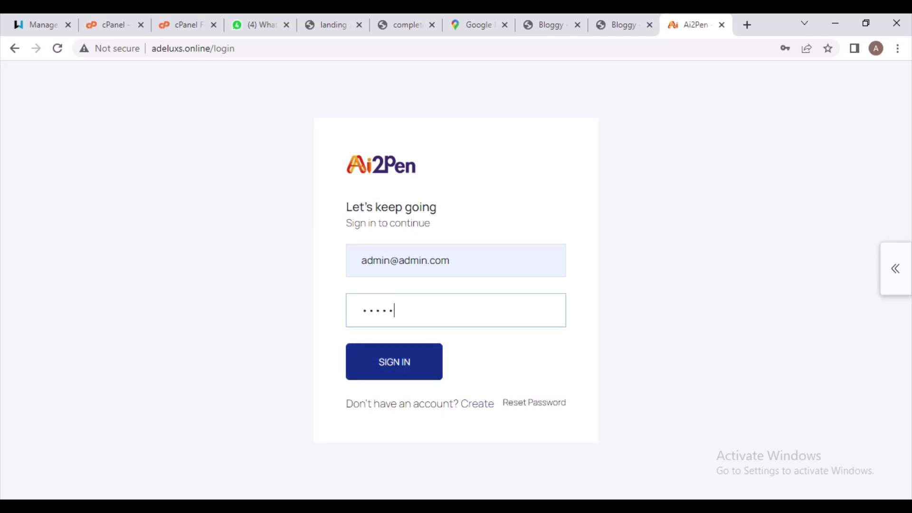
key(Return)
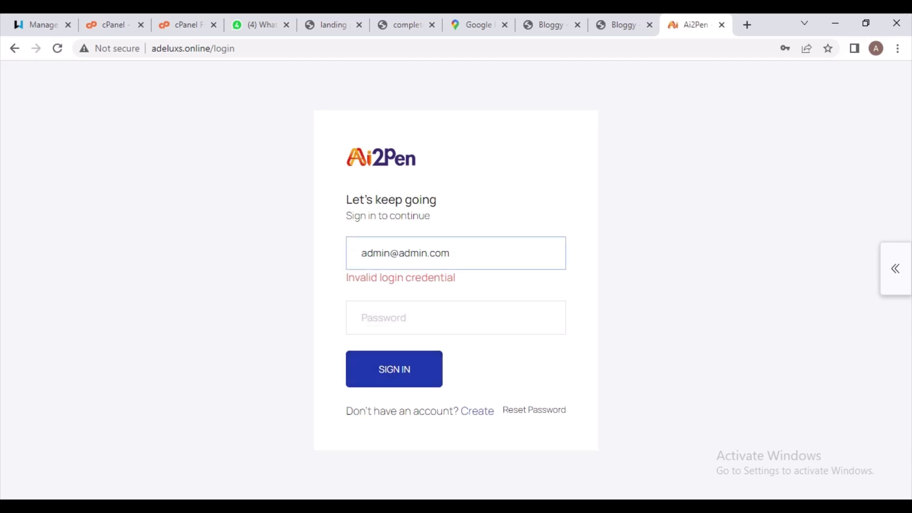
Trim '.com' from the sign-in e-mail, re-enter the password, and sign in again
click(450, 253)
key(BackSpace)
key(BackSpace)
key(BackSpace)
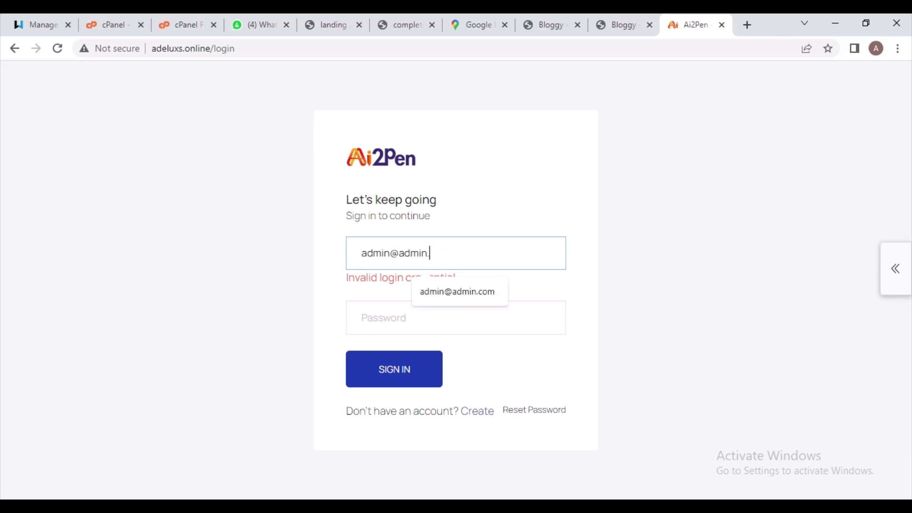
key(BackSpace)
click(456, 317)
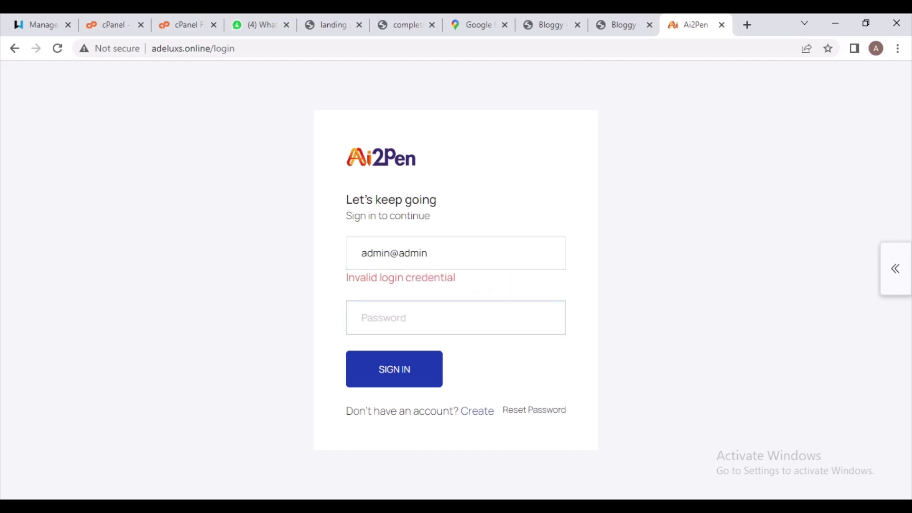
text(admi)
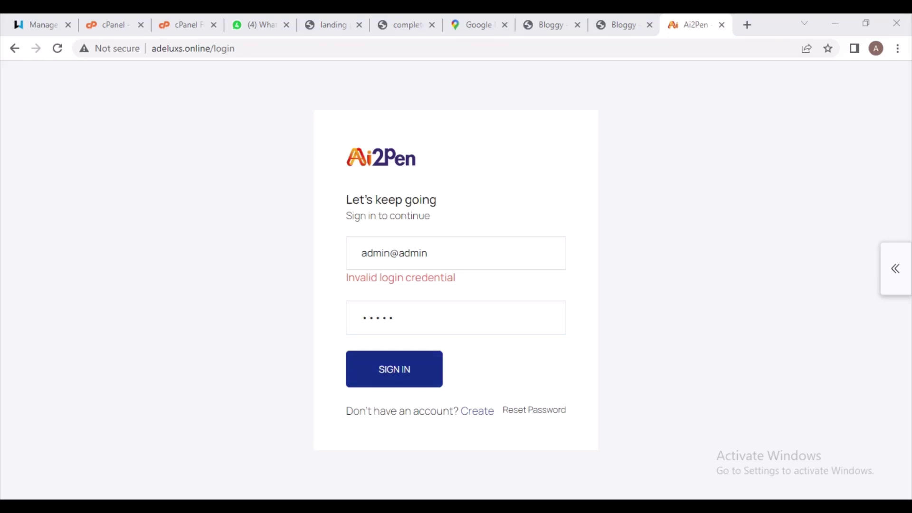
click(394, 369)
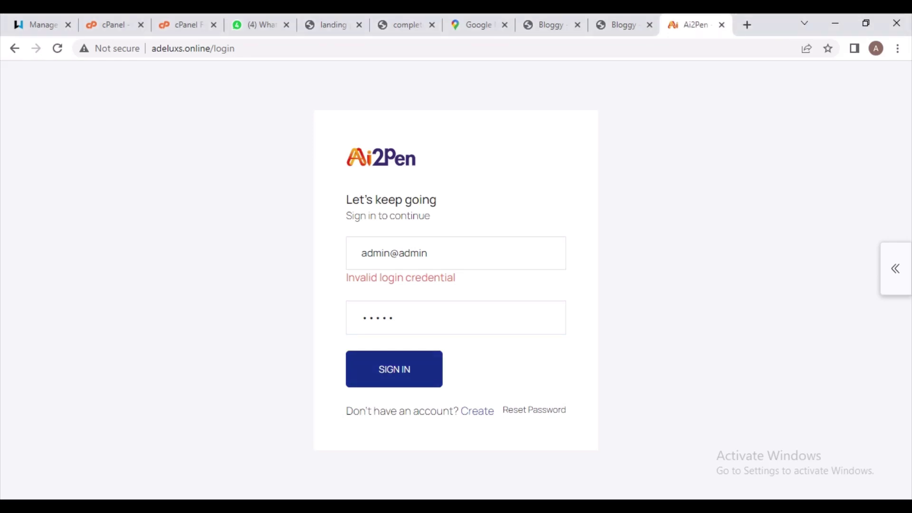
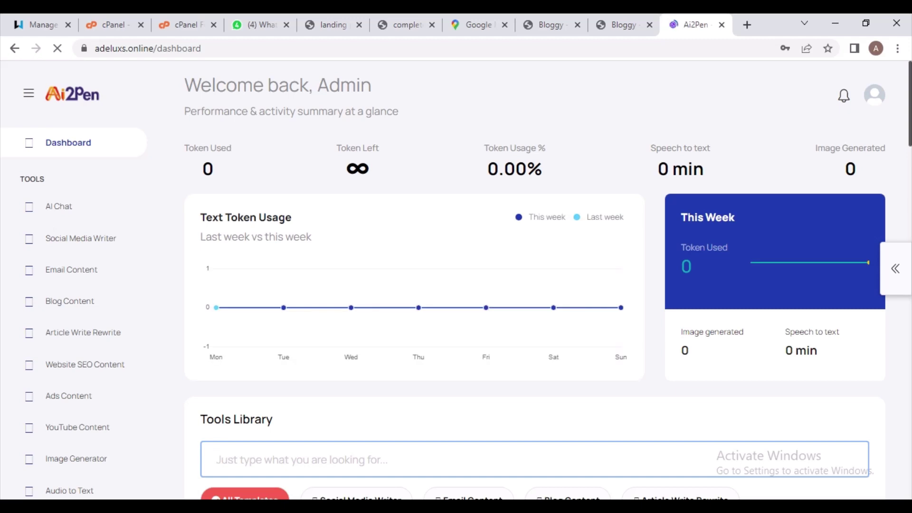
Scroll the dashboard sidebar to Administration and open Settings on the empty AI API profile list
scroll(456, 280, down, 2)
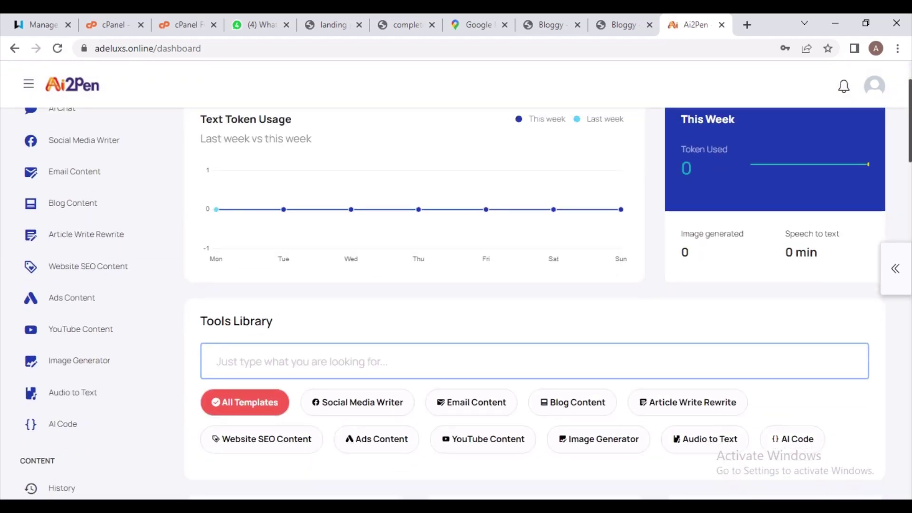
scroll(456, 280, down, 2)
scroll(456, 280, down, 4)
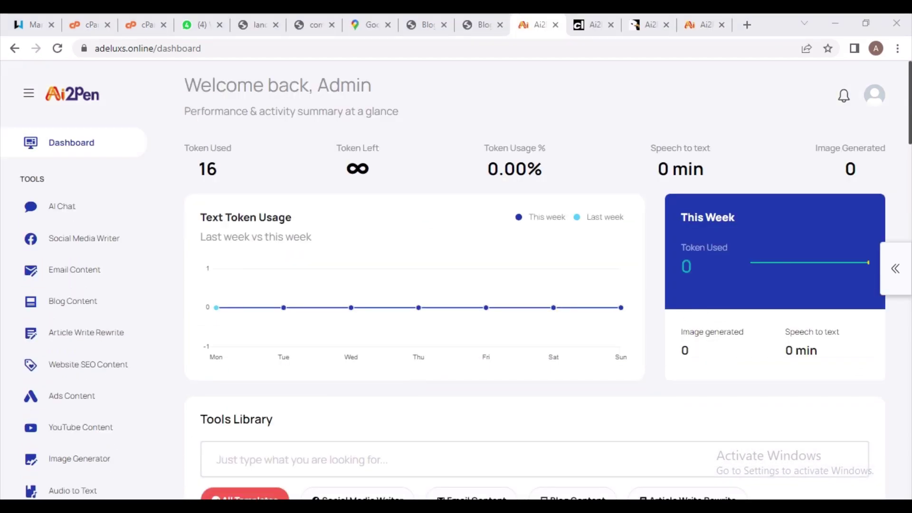
click(216, 459)
scroll(456, 281, down, 1)
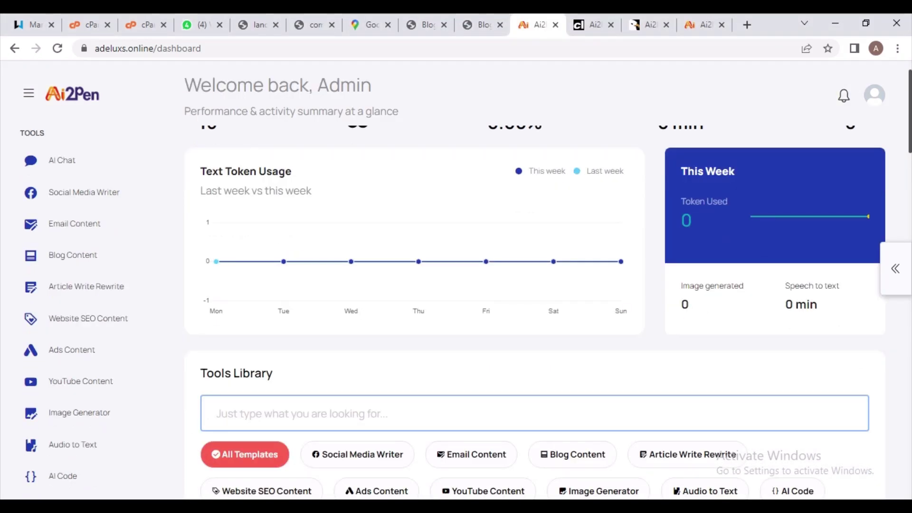
scroll(456, 280, down, 3)
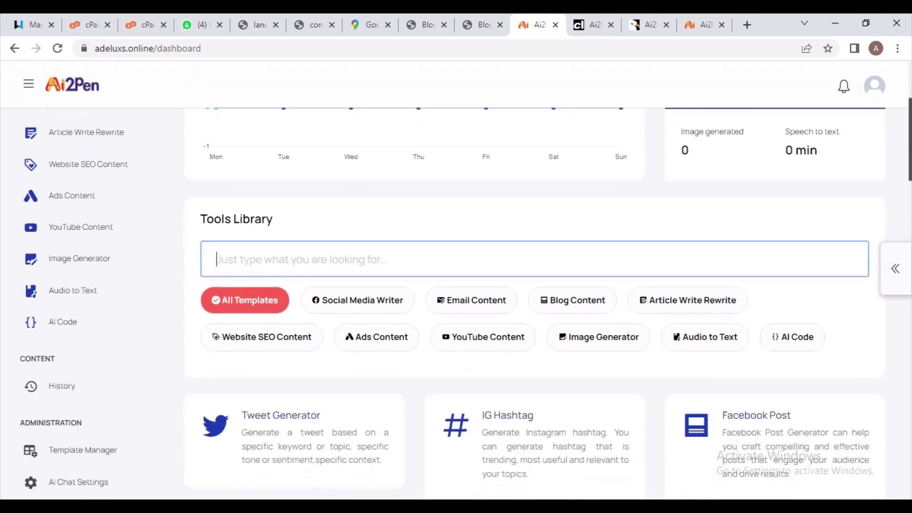
scroll(456, 281, down, 6)
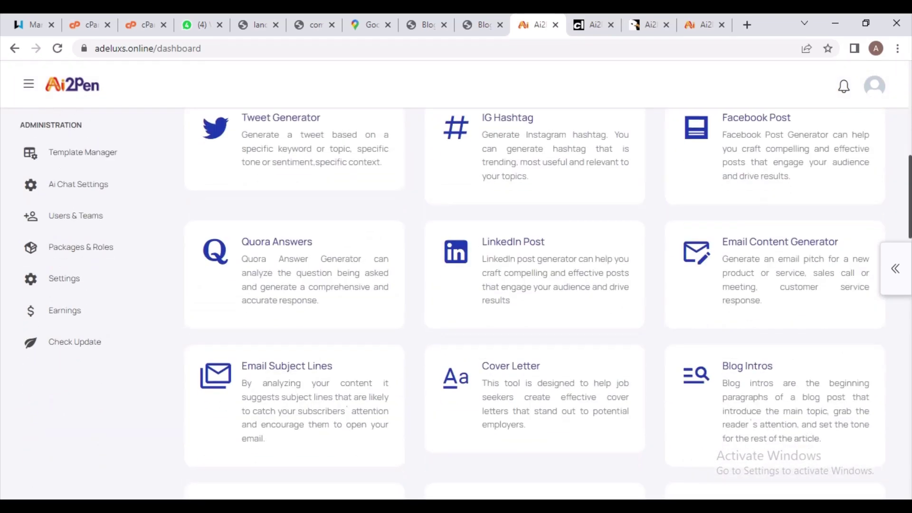
scroll(456, 280, down, 2)
scroll(456, 280, up, 3)
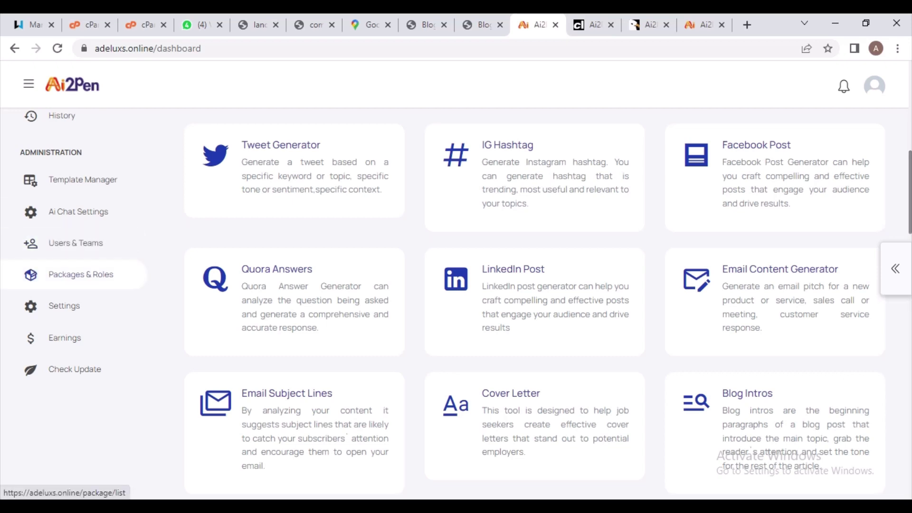
click(64, 305)
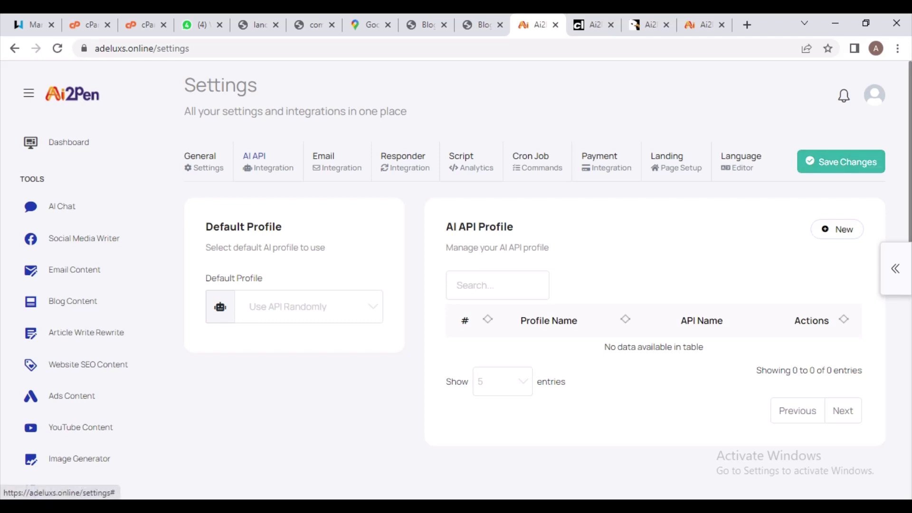
Preview the blank New AI Profile form, then return to the Dashboard
click(837, 229)
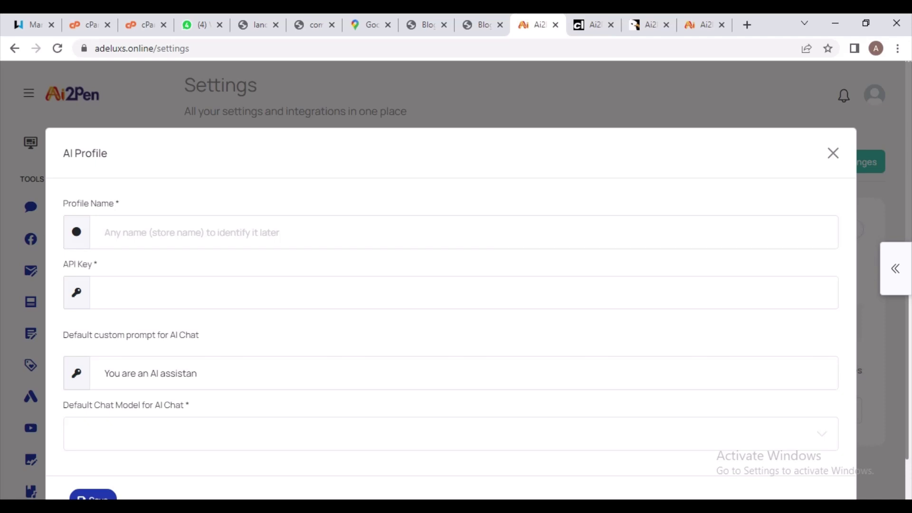
drag(98, 264, 104, 232)
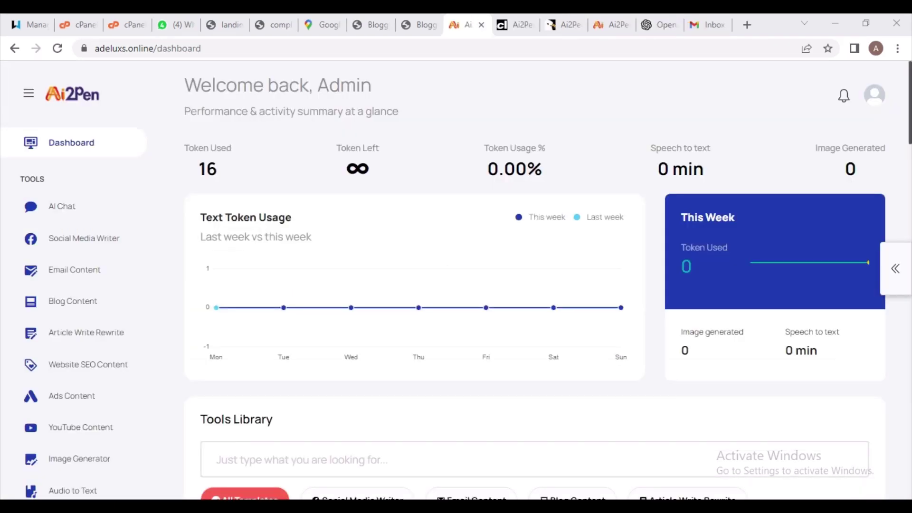
scroll(537, 303, down, 3)
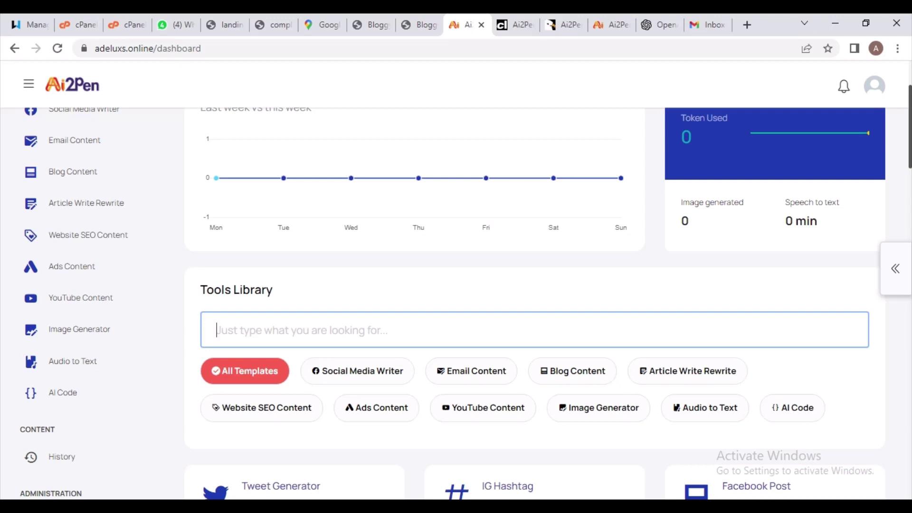
scroll(536, 304, down, 3)
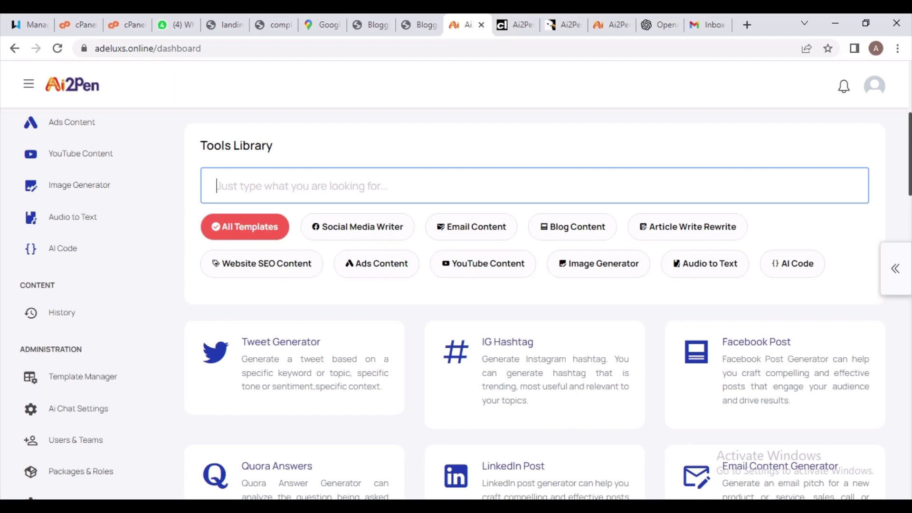
scroll(452, 303, down, 1)
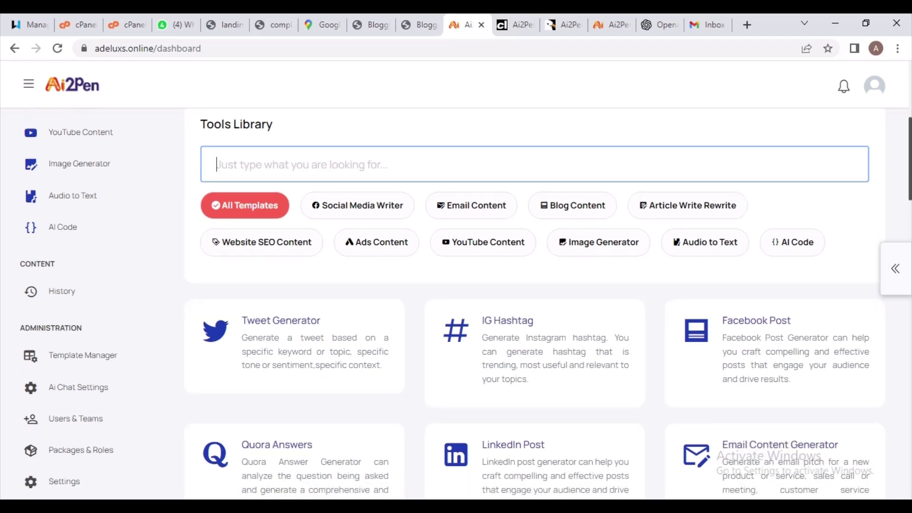
scroll(466, 303, down, 3)
scroll(467, 304, down, 3)
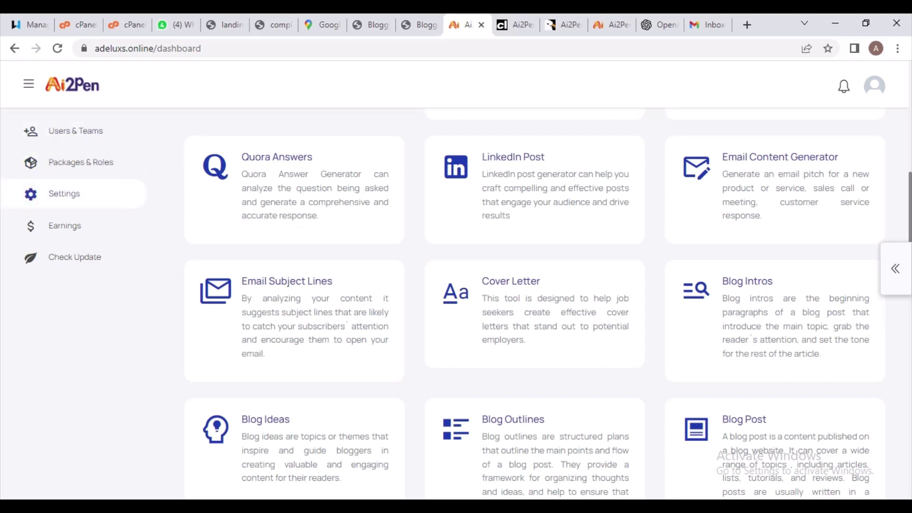
Open the blank new AI API profile form in Settings, then open a new browser tab
click(64, 193)
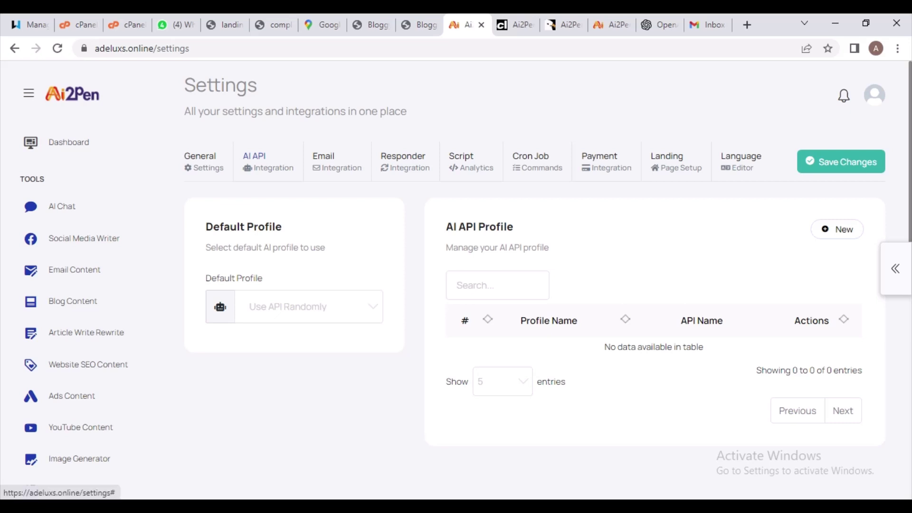
click(837, 229)
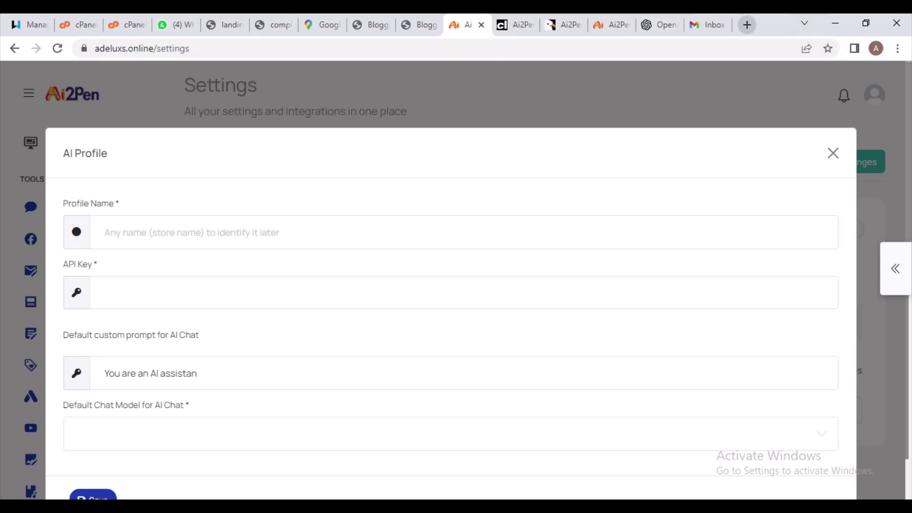
click(747, 25)
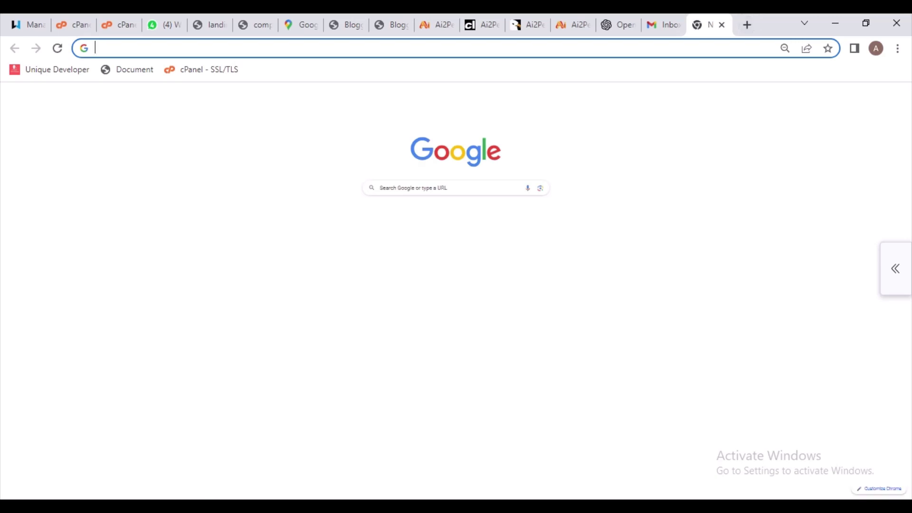
Go to the 'API keys - OpenAI API' page at platform.openai.com/account/api-keys
text(0p)
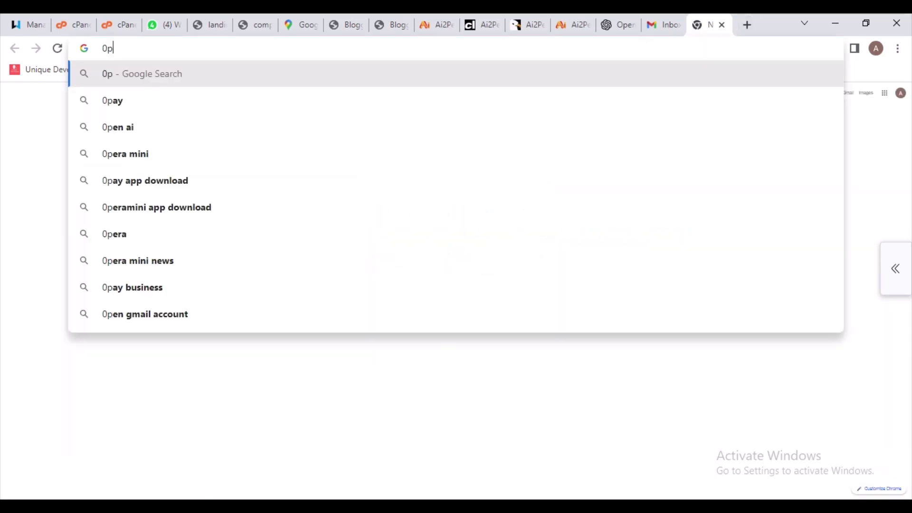
key(BackSpace)
key(BackSpace)
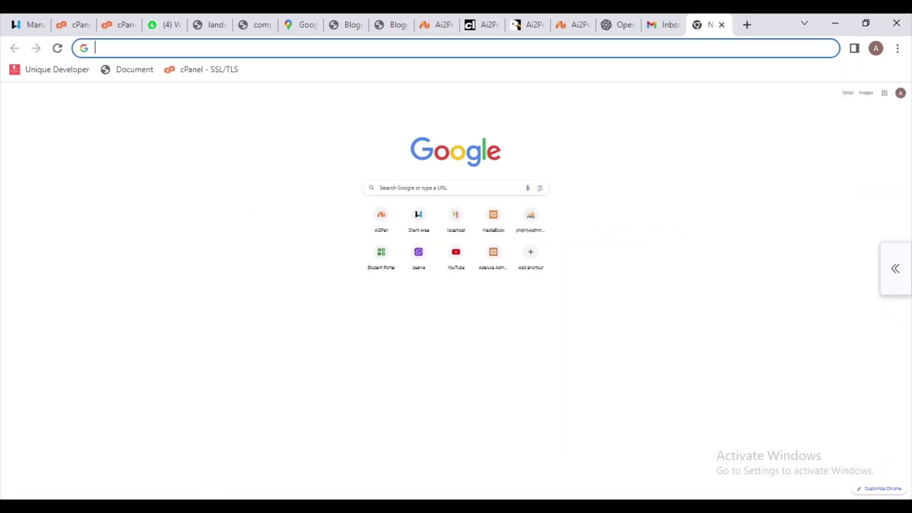
text(open)
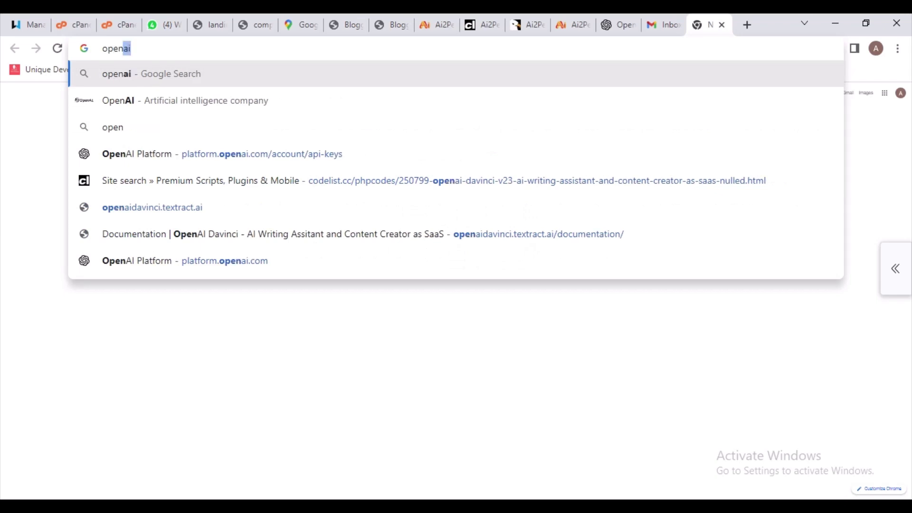
key(Escape)
key(Down)
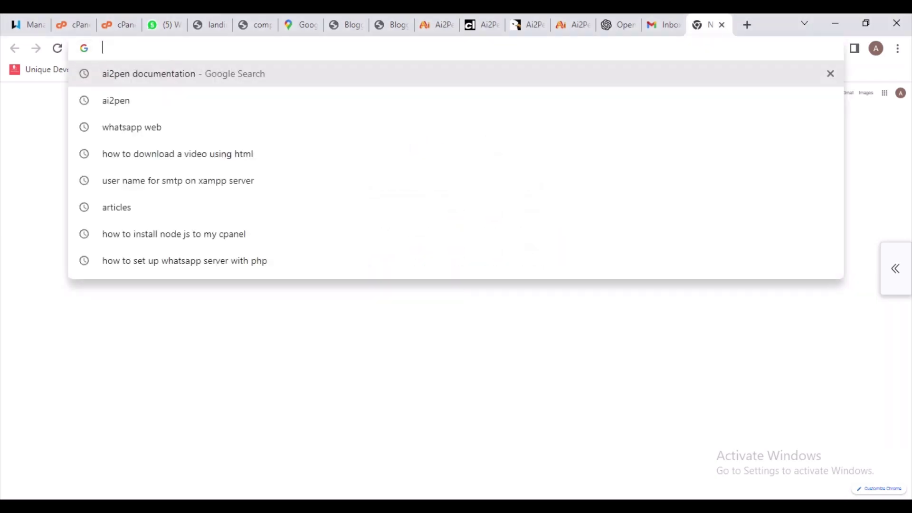
text(o)
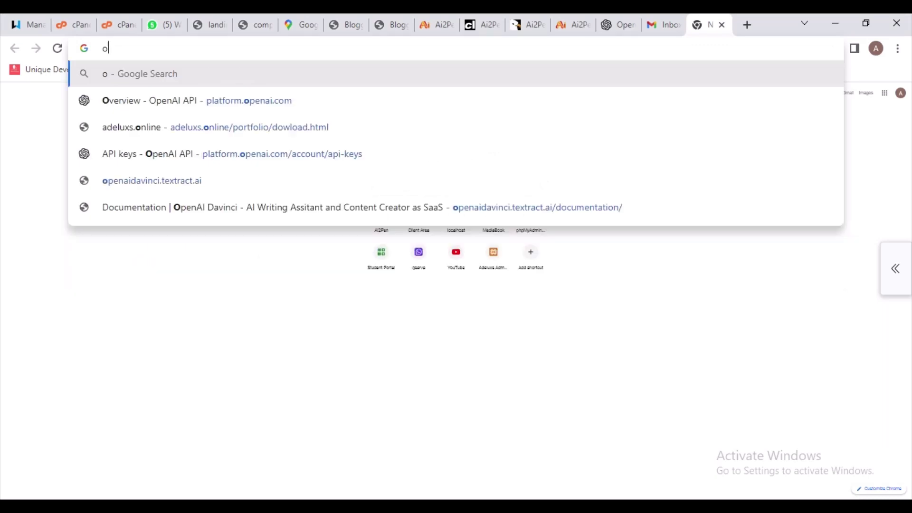
text(pe)
key(BackSpace)
key(BackSpace)
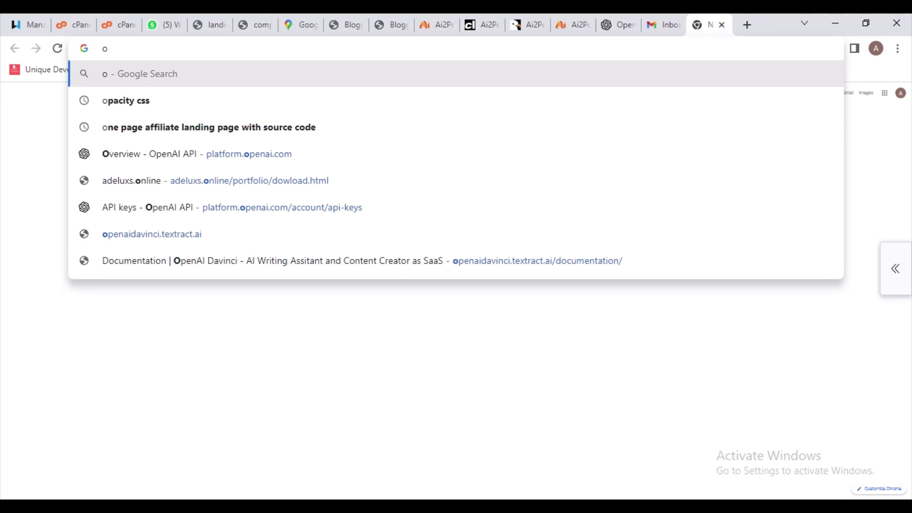
text(pen)
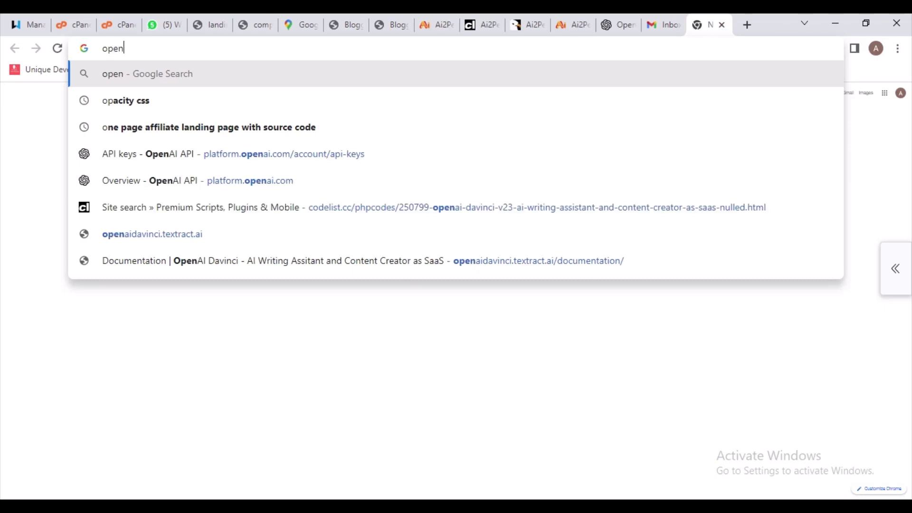
key(BackSpace)
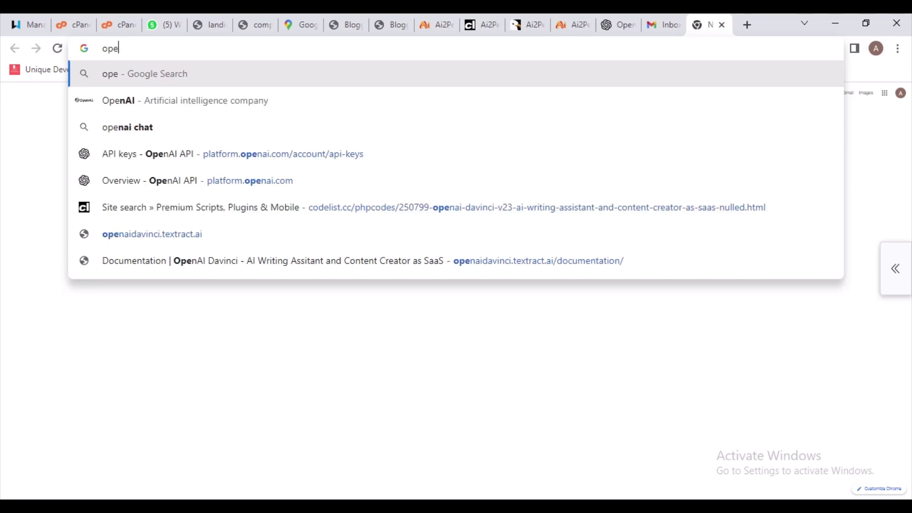
key(BackSpace)
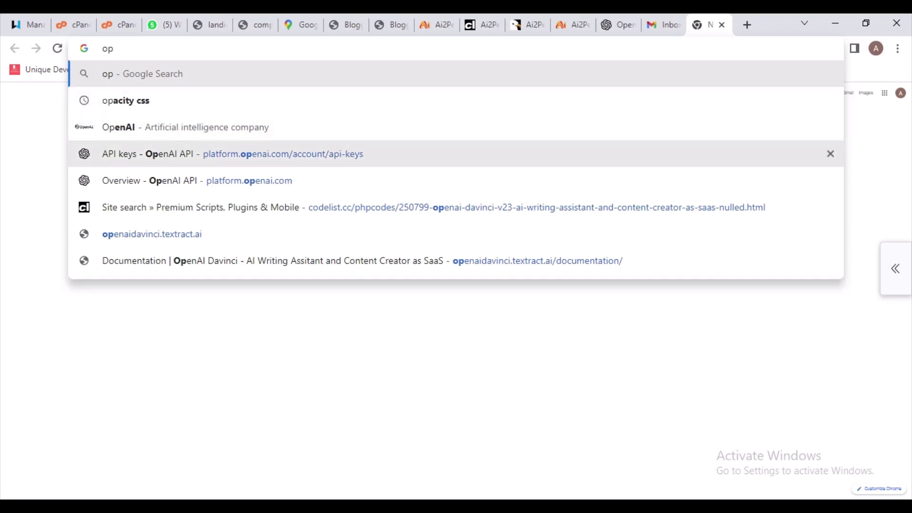
click(233, 153)
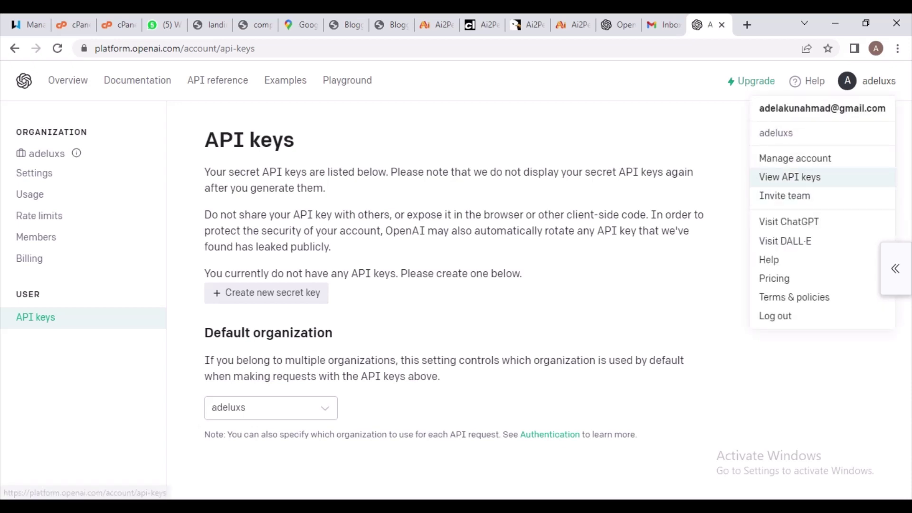
Fill the OpenAI sign-in e-mail field with the saved account address
click(774, 315)
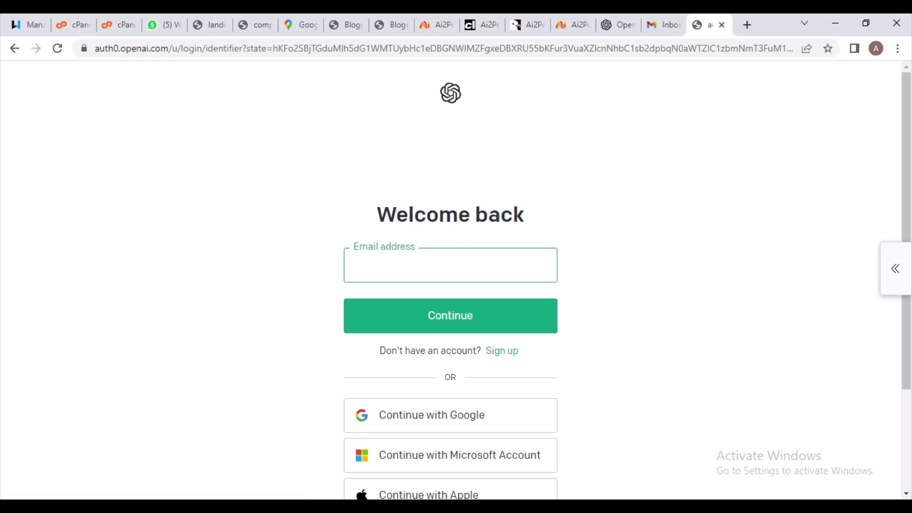
key(Down)
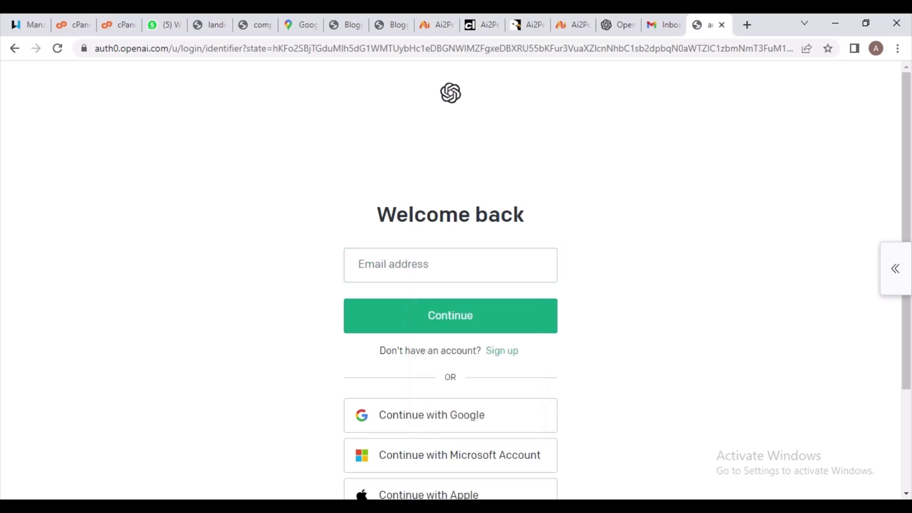
click(450, 264)
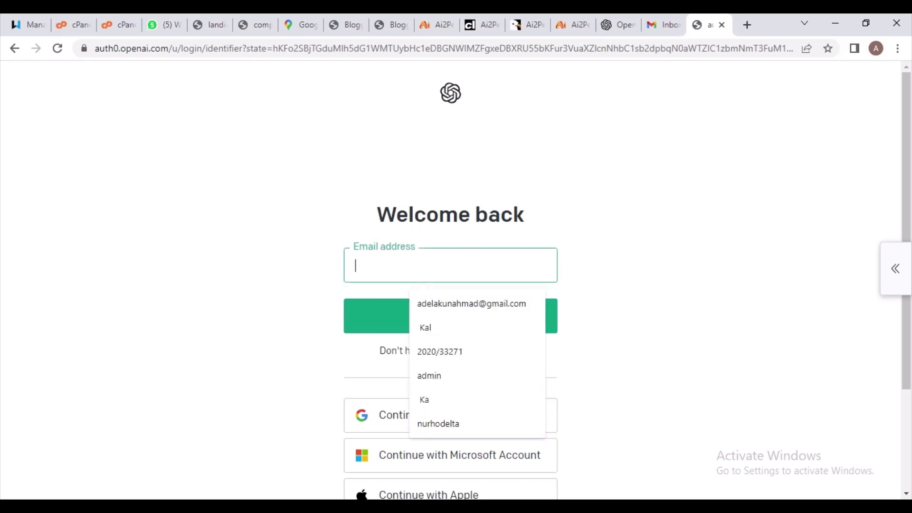
text(ade)
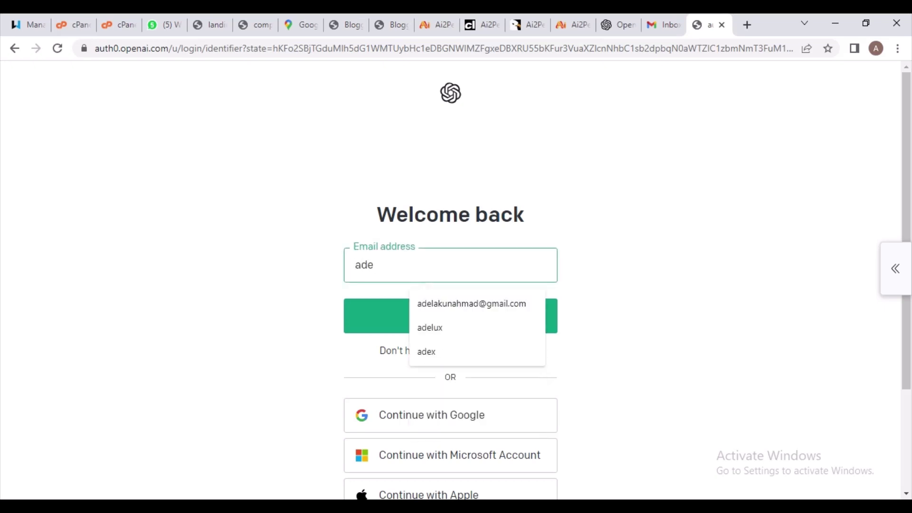
key(Down)
key(Return)
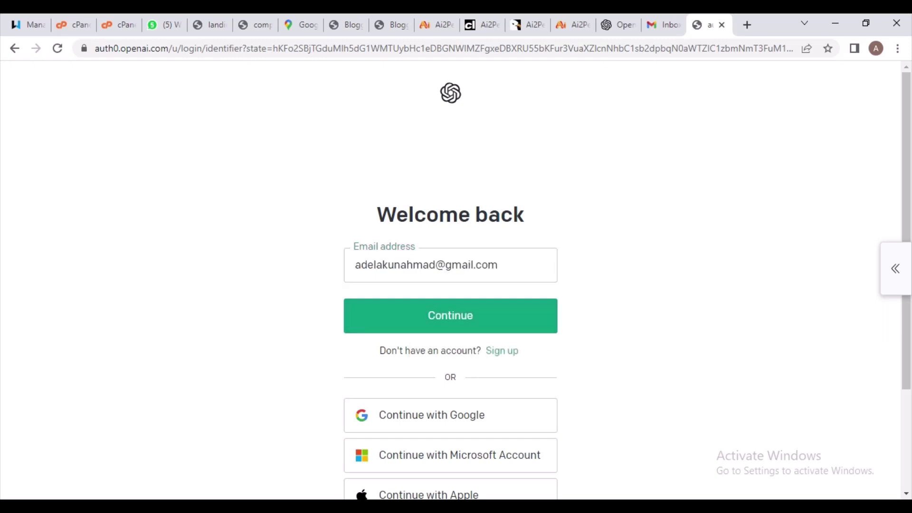
Submit the e-mail and enter the account password on the next page
key(Return)
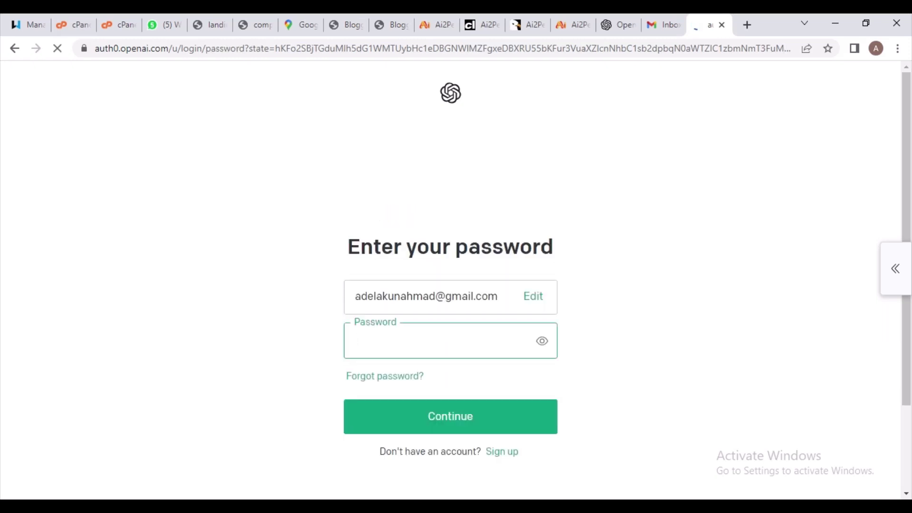
text(••••••••••)
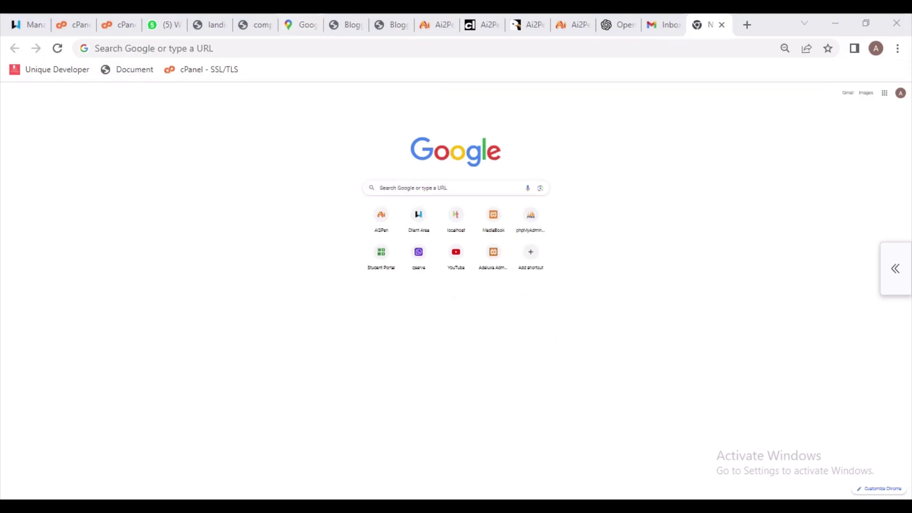
key(ctrl+l)
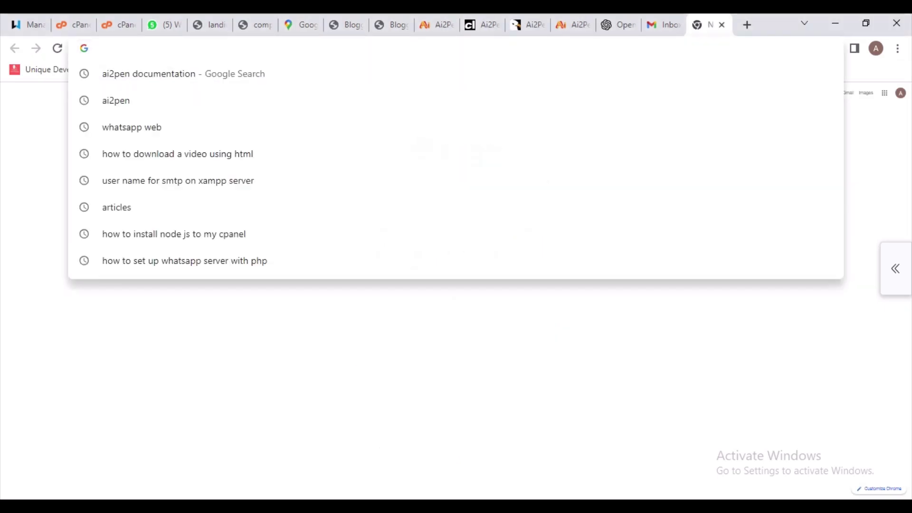
Load platform.openai.com via the 'plat' address autocomplete
text(op)
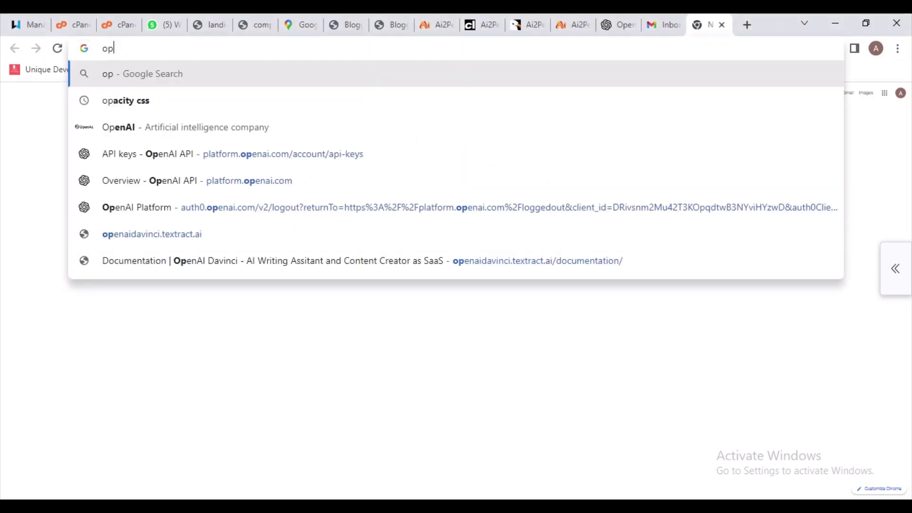
key(BackSpace)
text(pl)
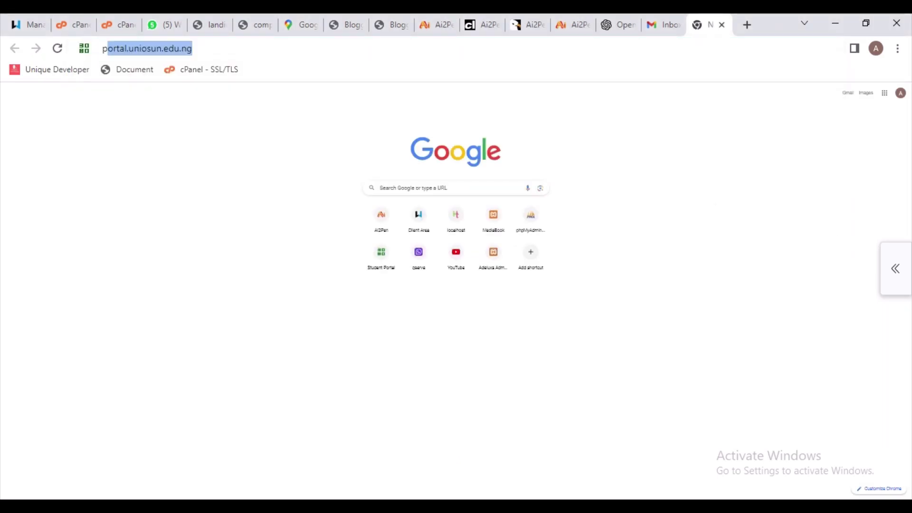
text(atform.openai.com)
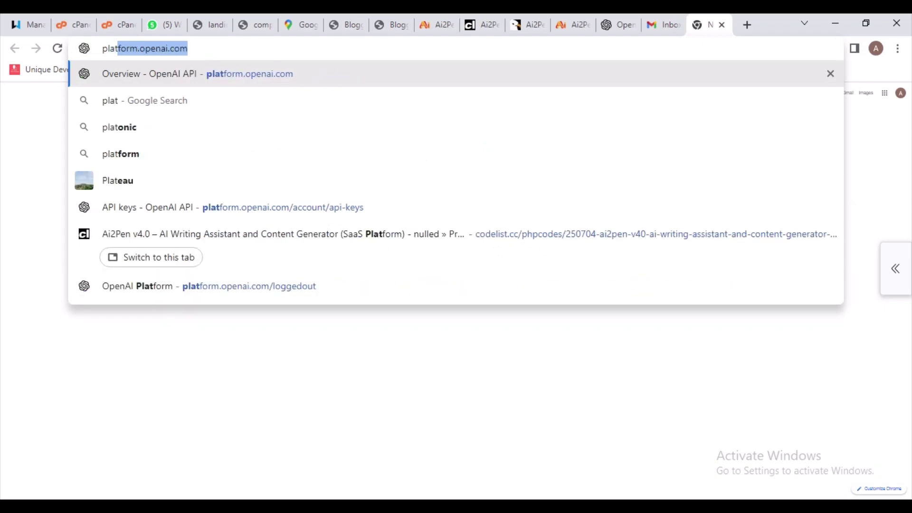
key(Right)
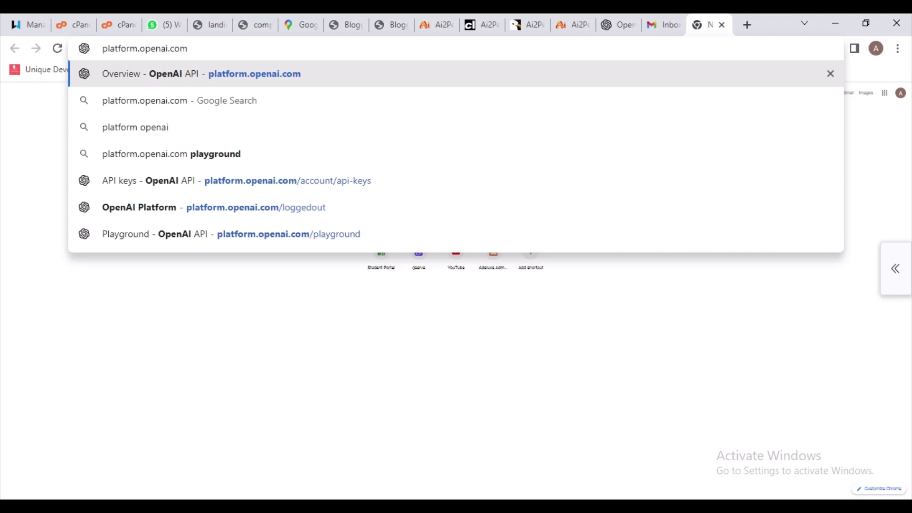
key(Return)
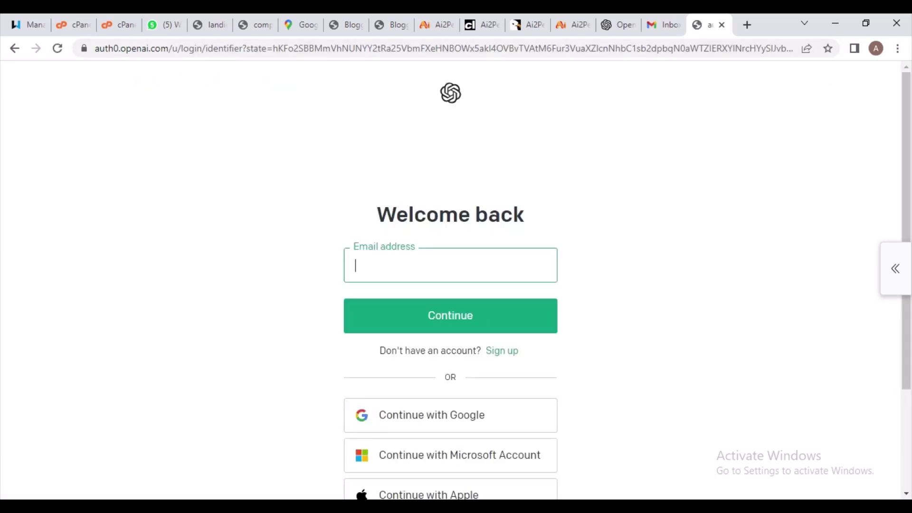
Sign in with the saved e-mail and the account password, which is rejected
key(Return)
key(Return)
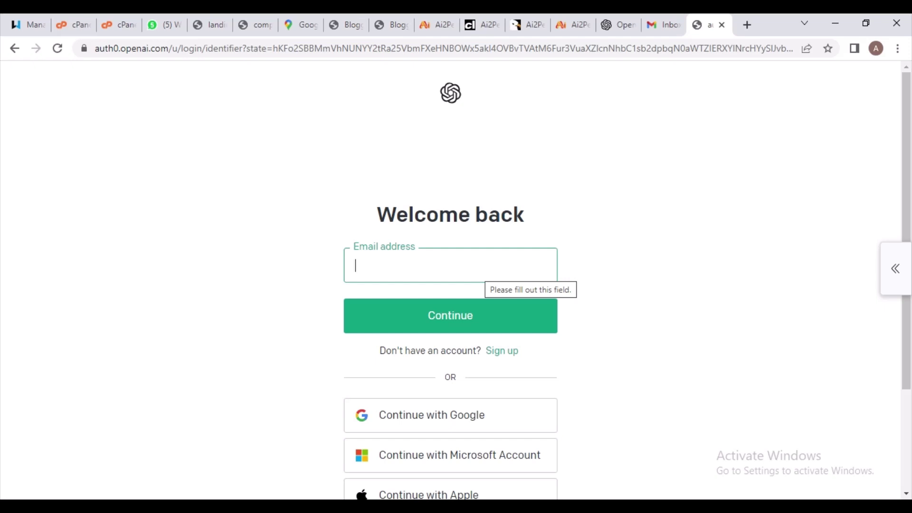
text(ad)
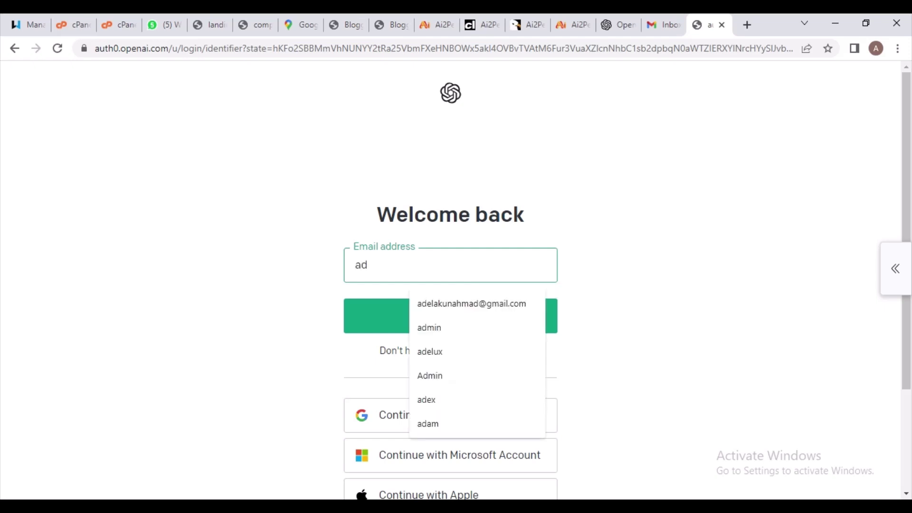
key(Down)
key(Return)
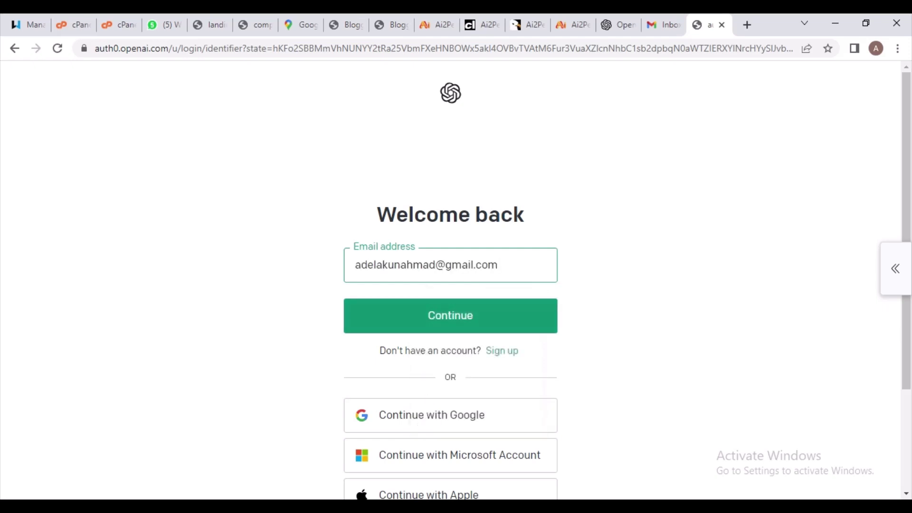
key(Tab)
key(Return)
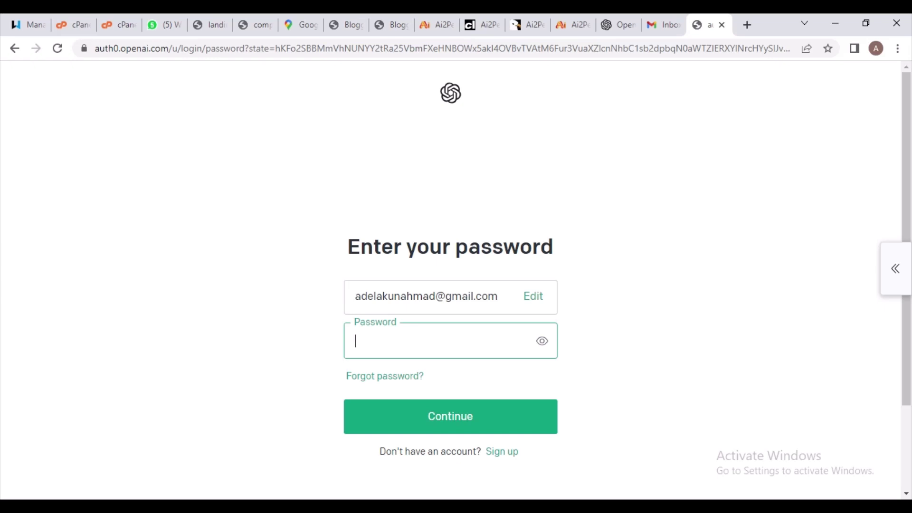
text(•••••••••••)
key(Return)
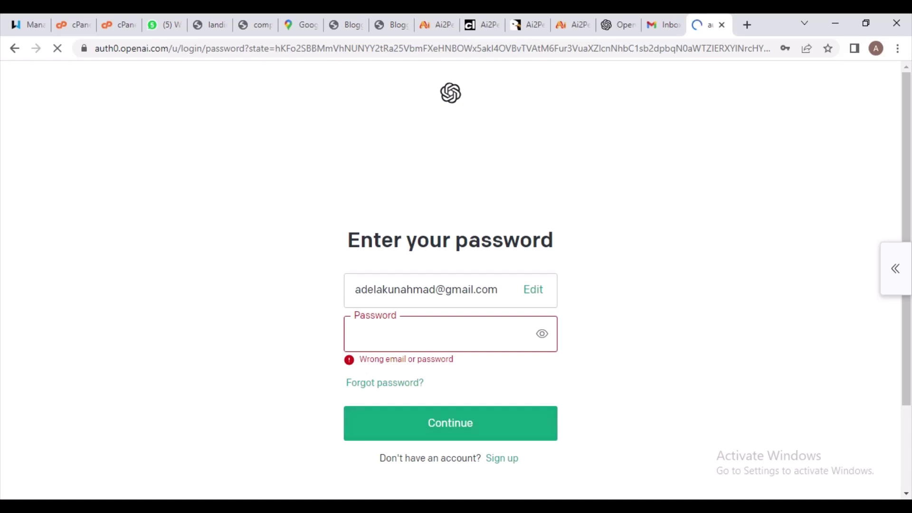
Replace the tab with a new one and start typing the platform.openai.com address
key(ctrl+w)
key(ctrl+t)
text(op)
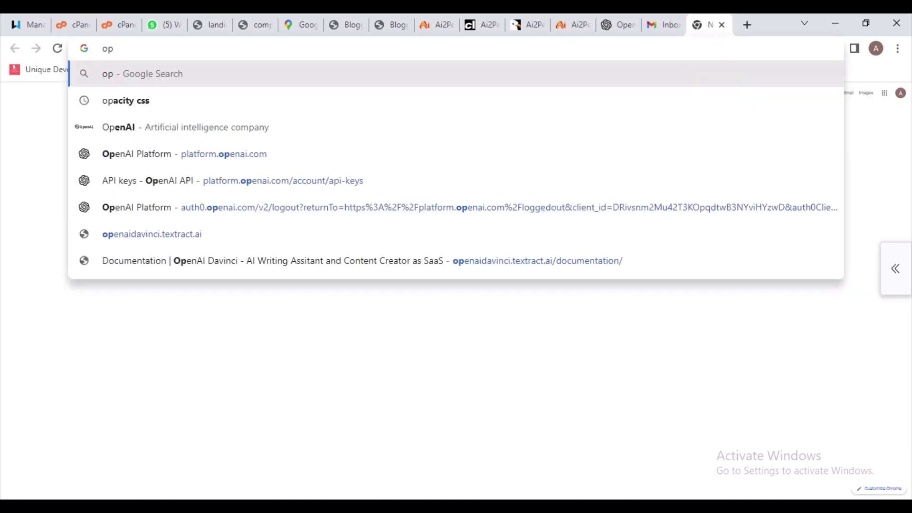
key(BackSpace)
key(BackSpace)
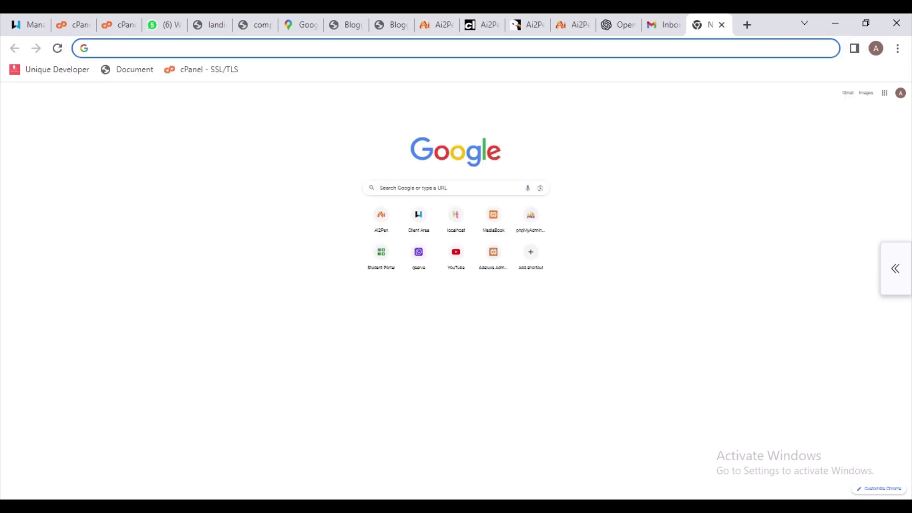
Navigate to platform.openai.com using the address autocomplete
text(platform.openai.com)
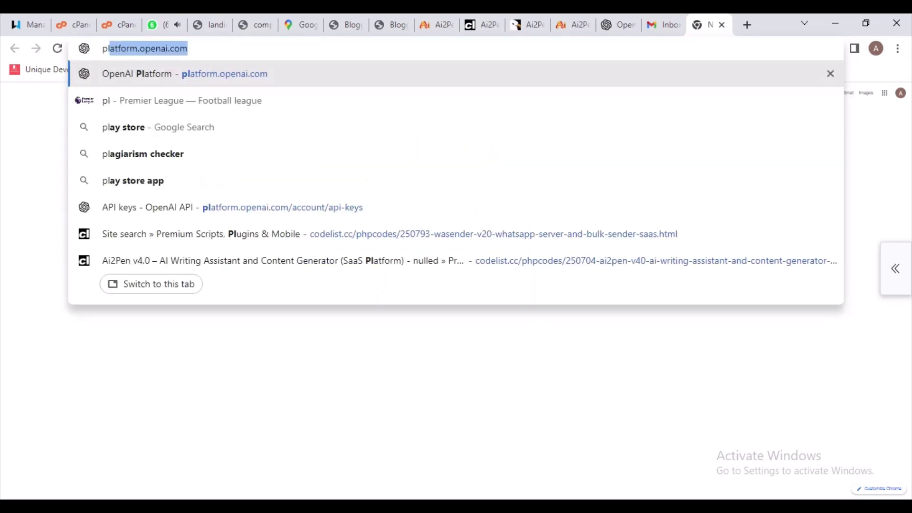
key(Right)
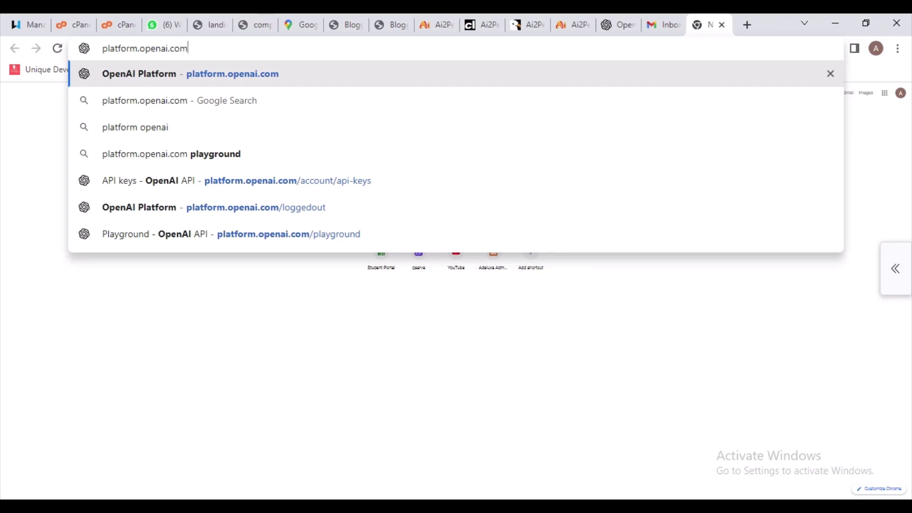
key(Return)
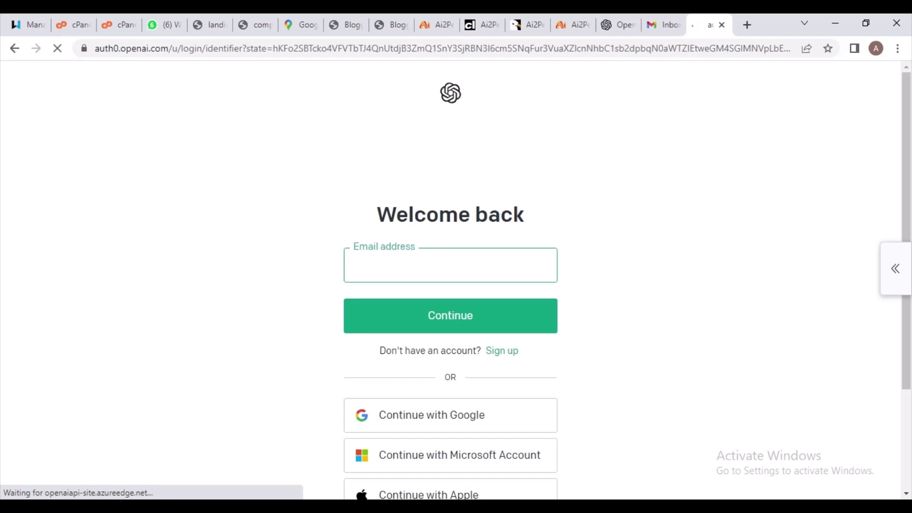
Sign in with the saved account e-mail and the account password
key(Return)
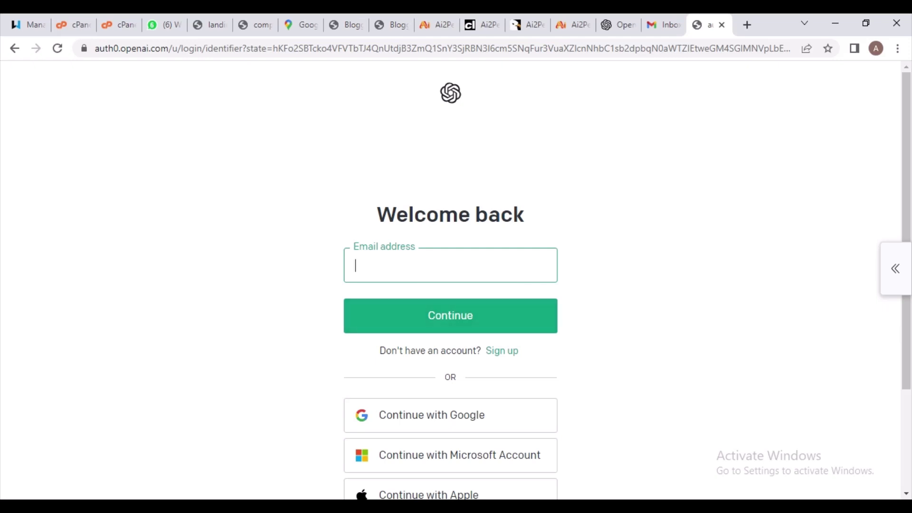
key(Down)
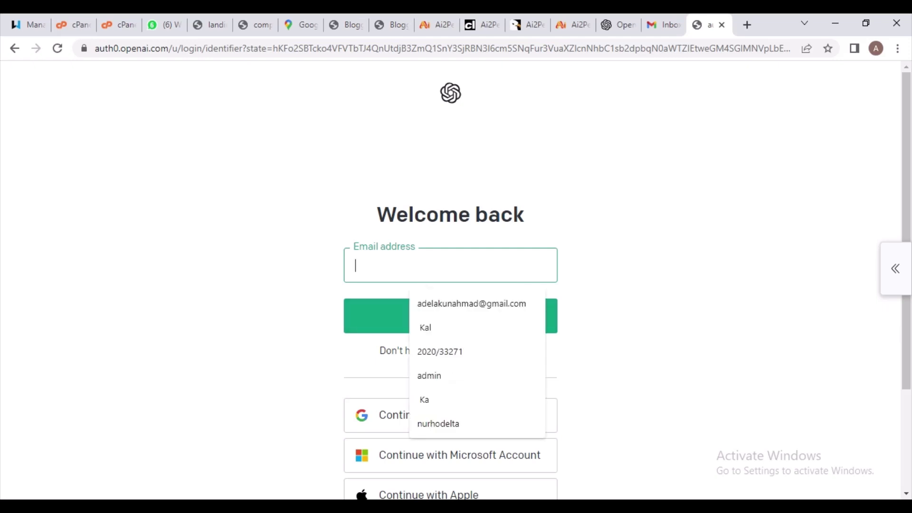
key(Down)
key(Return)
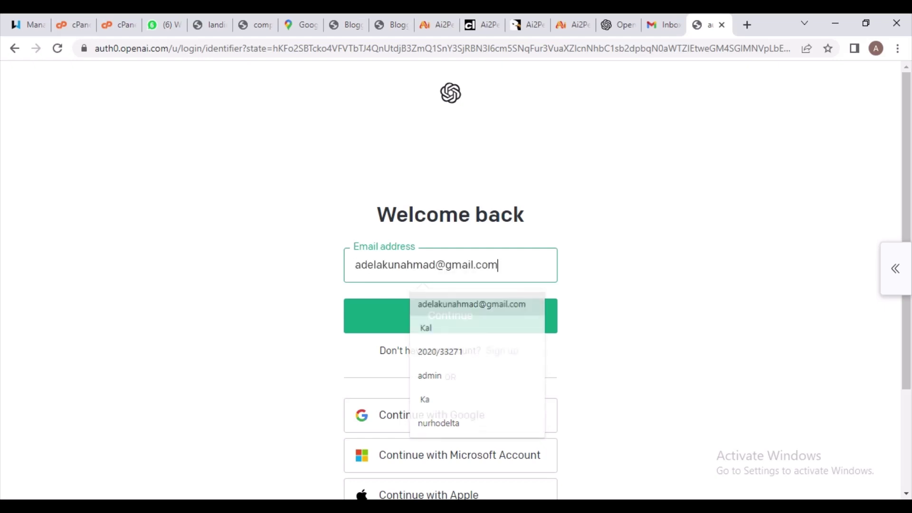
key(Return)
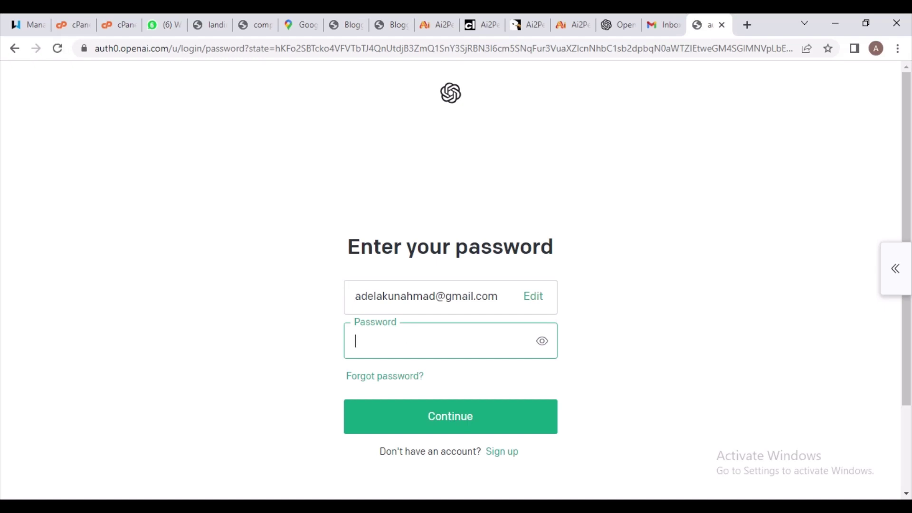
text(••••••)
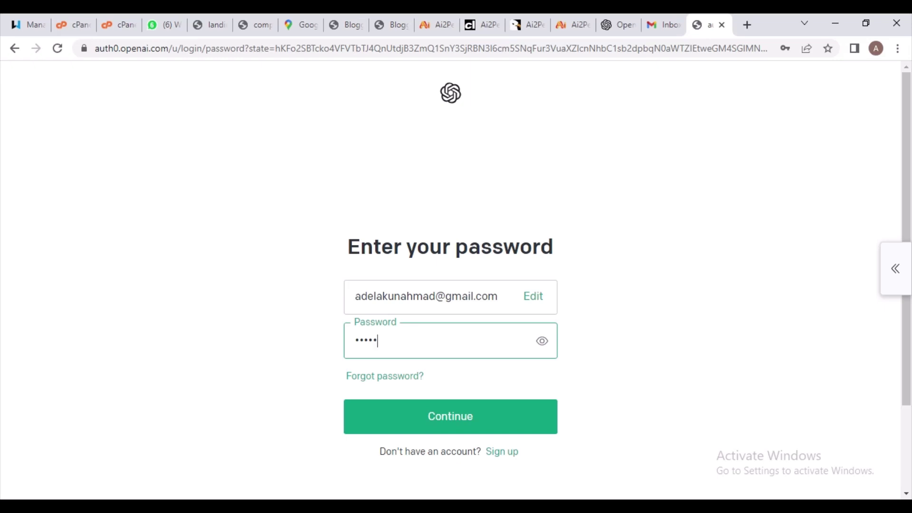
text(••••••)
key(Return)
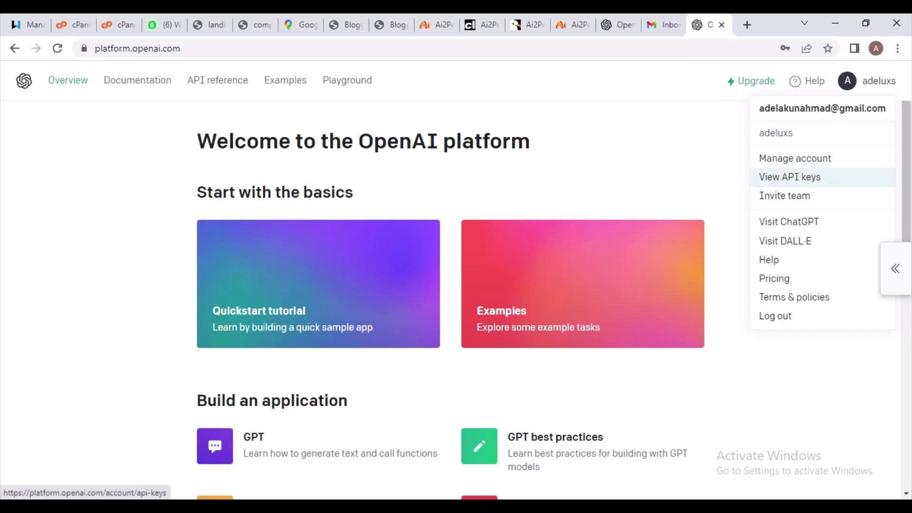
On the API keys page, create a secret key named after the organization and close the reveal
click(790, 177)
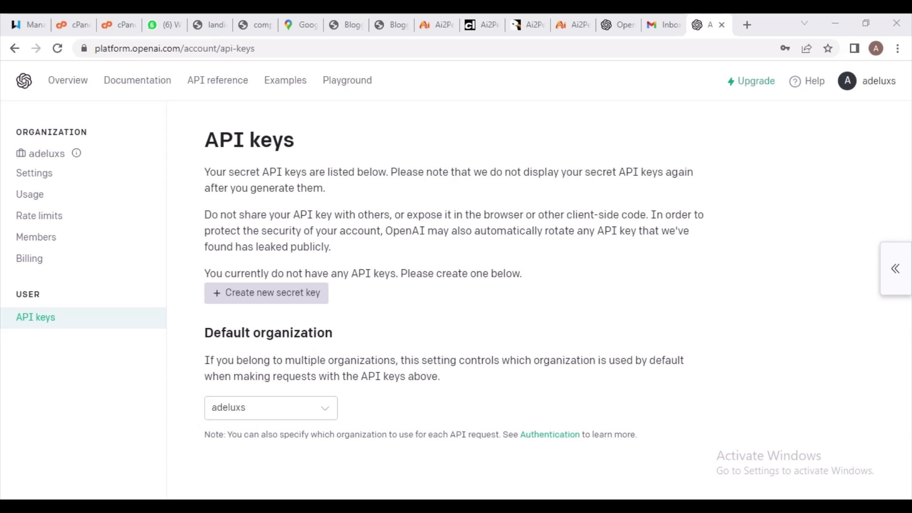
click(266, 293)
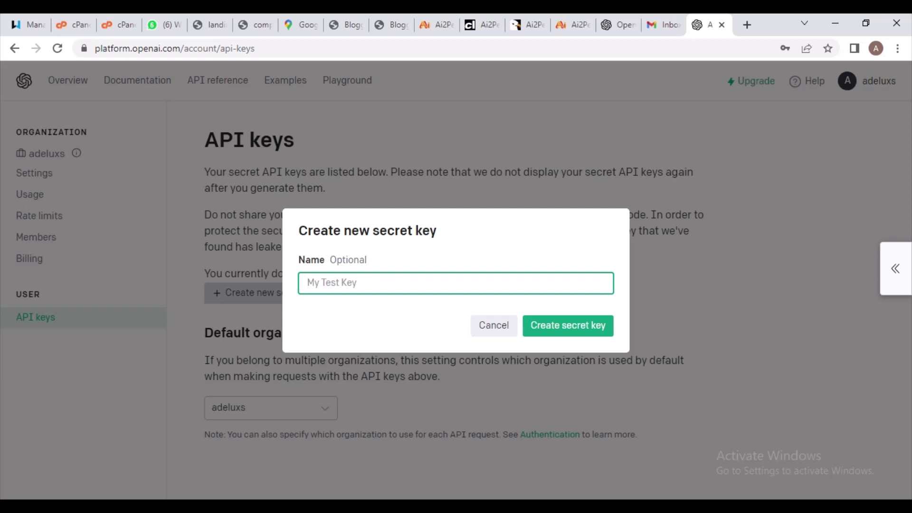
text(ade)
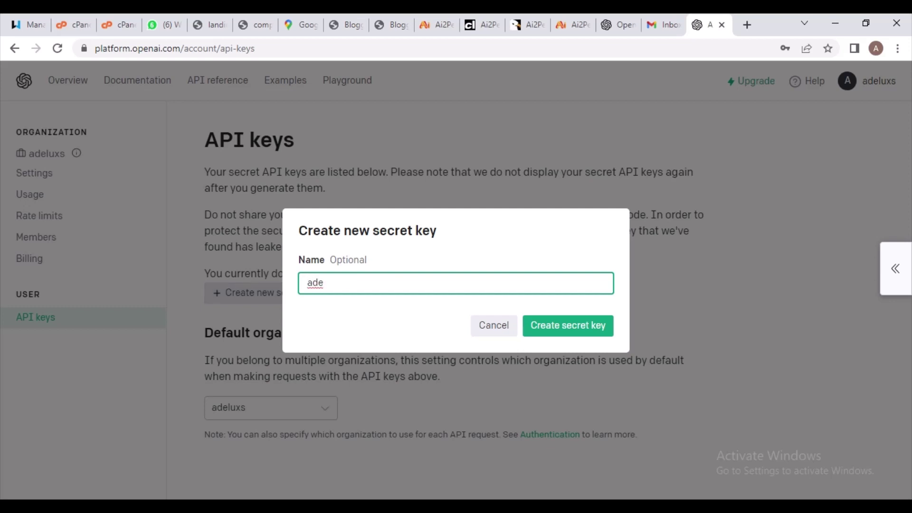
key(BackSpace)
key(BackSpace)
text(ade)
key(BackSpace)
key(BackSpace)
key(BackSpace)
text(deluxs)
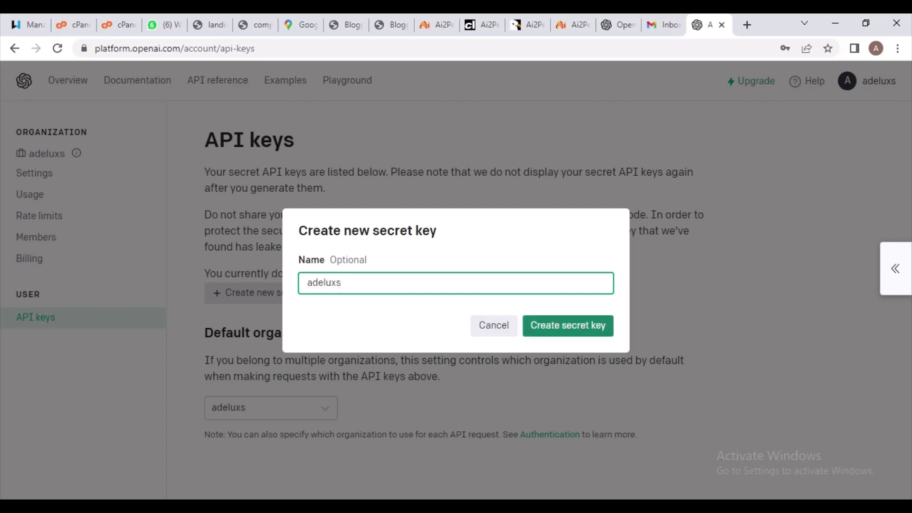
key(Return)
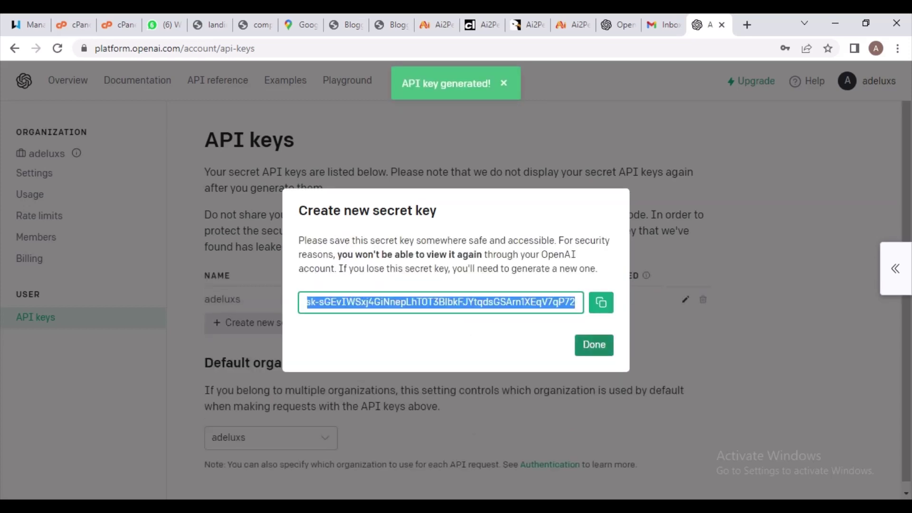
click(593, 345)
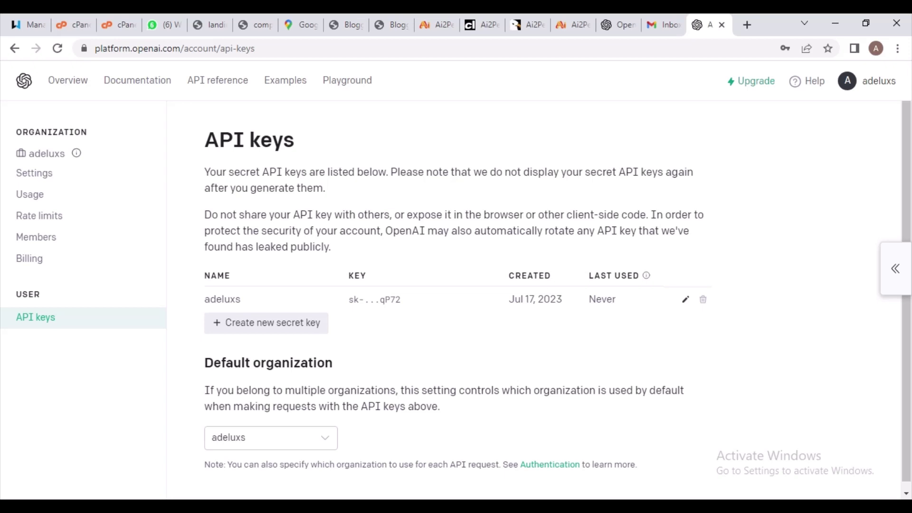
Rename the first secret key to a shorter name
scroll(456, 305, down, 1)
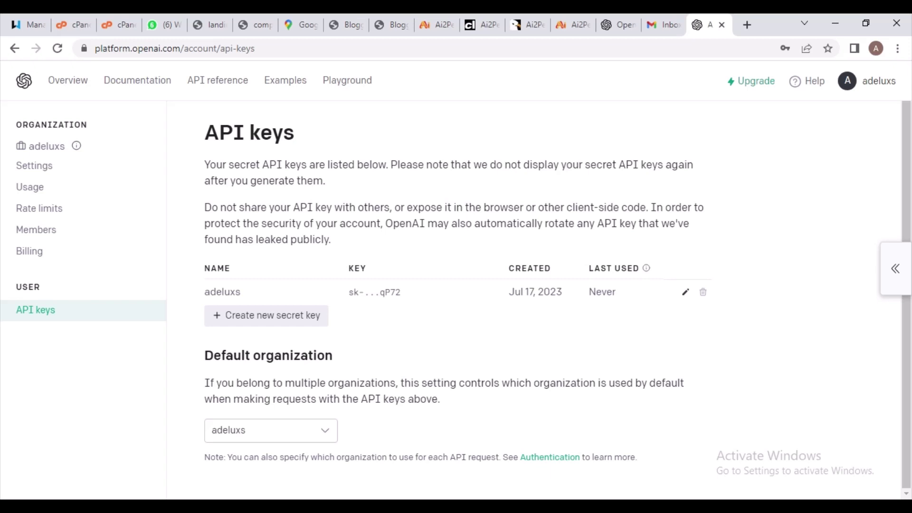
click(271, 431)
key(Return)
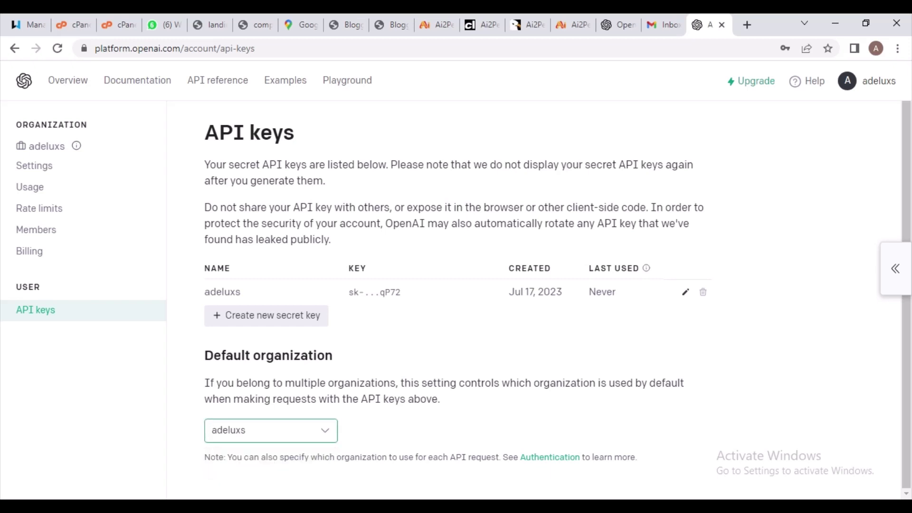
double_click(389, 292)
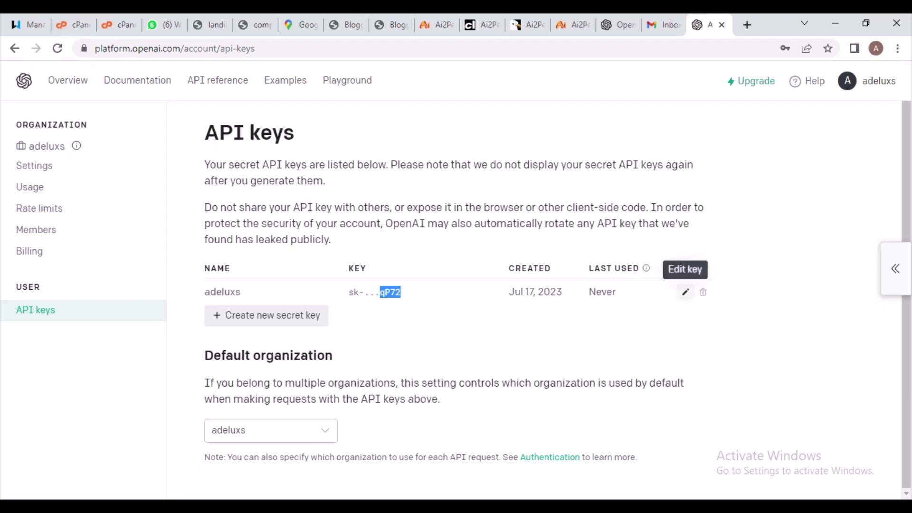
click(685, 291)
text(adeluxs)
key(Return)
key(Return)
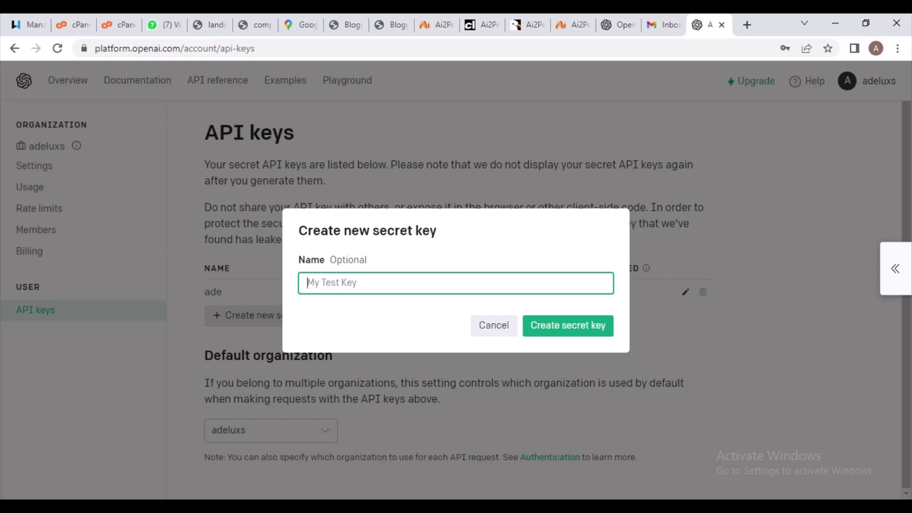
Generate a second secret key named after the organization and copy its value
text(adeluxs)
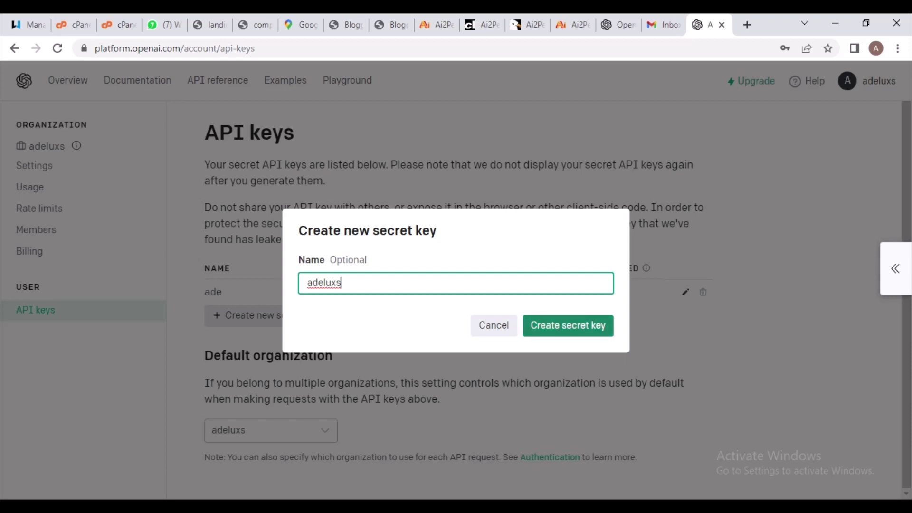
key(Return)
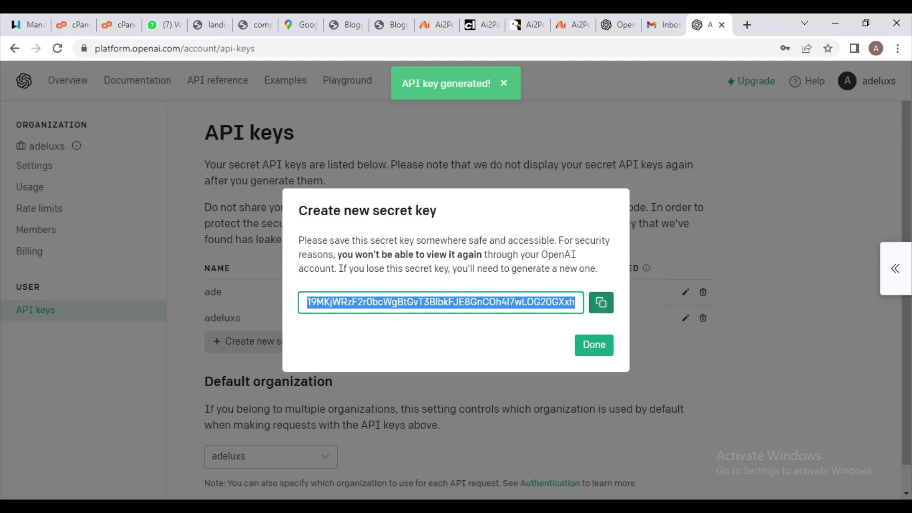
click(600, 302)
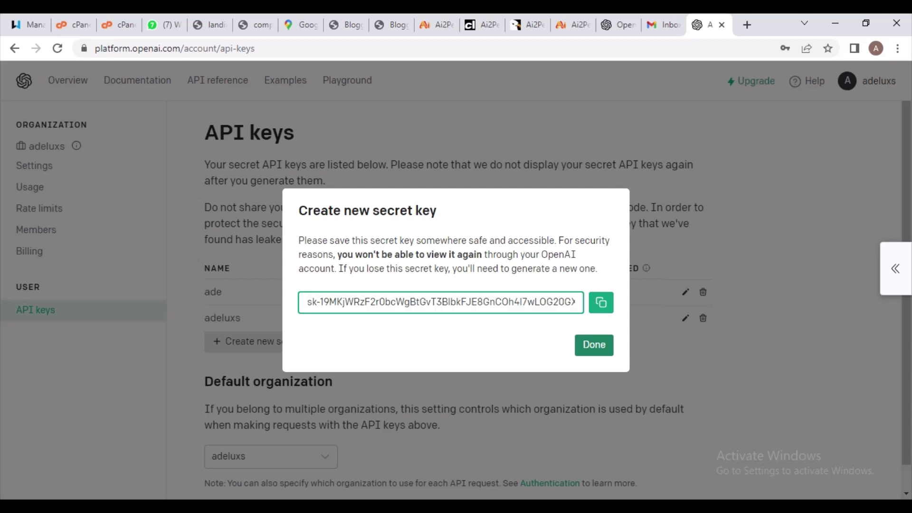
click(594, 344)
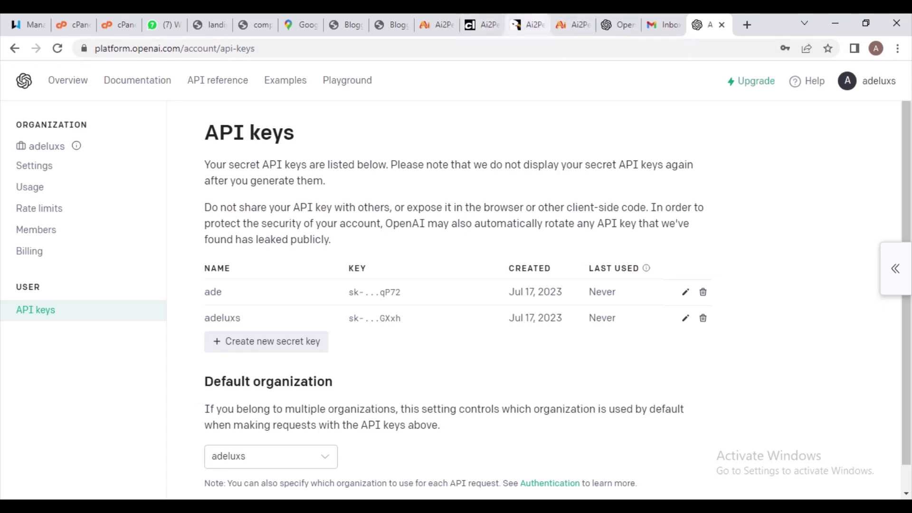
Create a third OpenAI secret key named 'adeluxs'
click(436, 24)
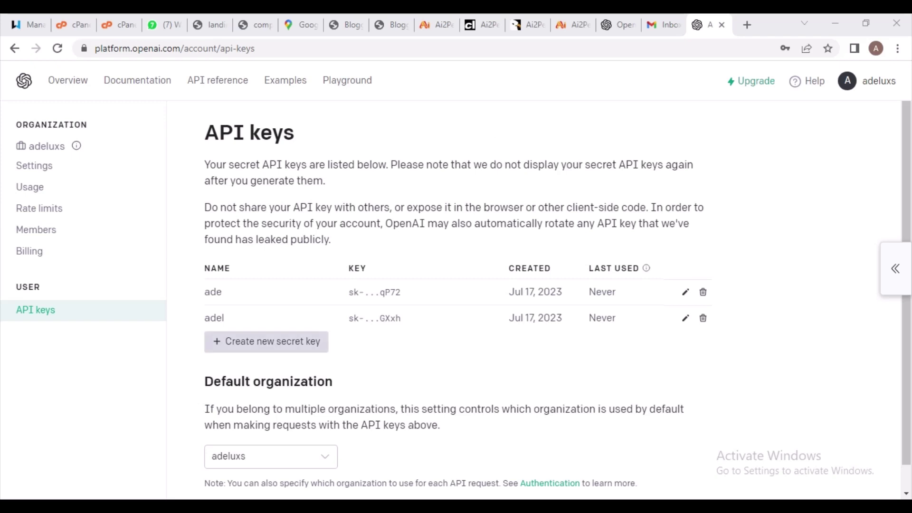
click(266, 341)
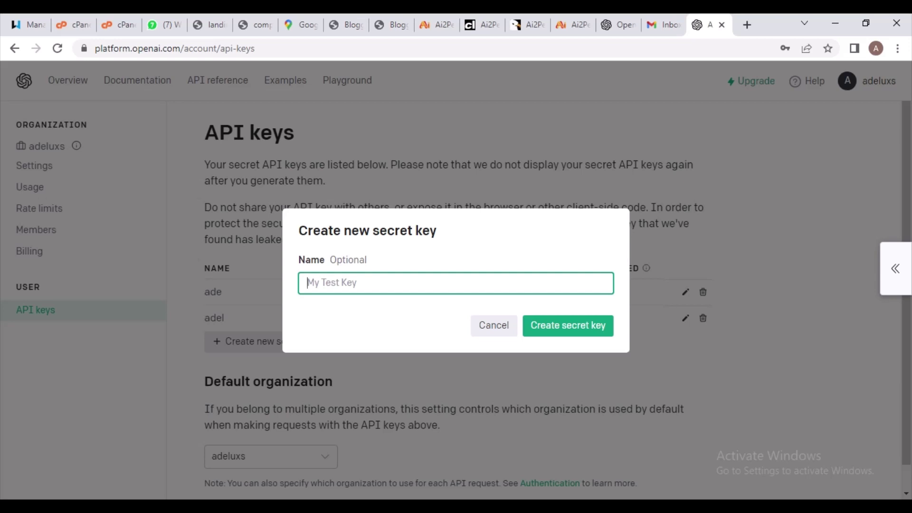
text(adeluc)
key(BackSpace)
text(xs)
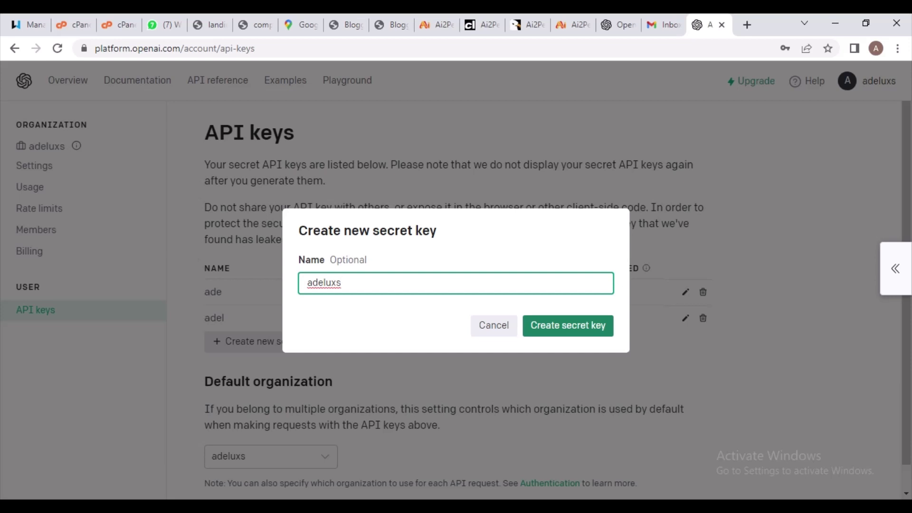
key(Return)
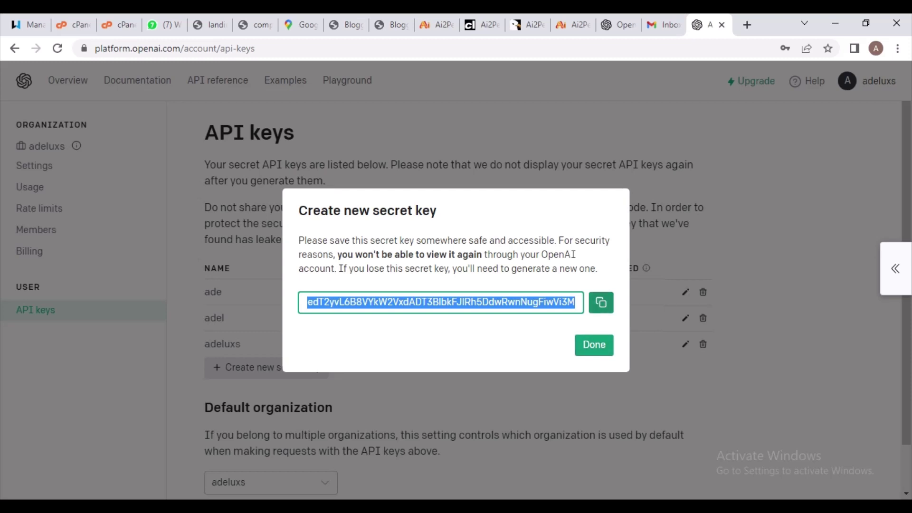
Copy the new secret key and return to the Ai2Pen settings page
click(601, 302)
click(594, 345)
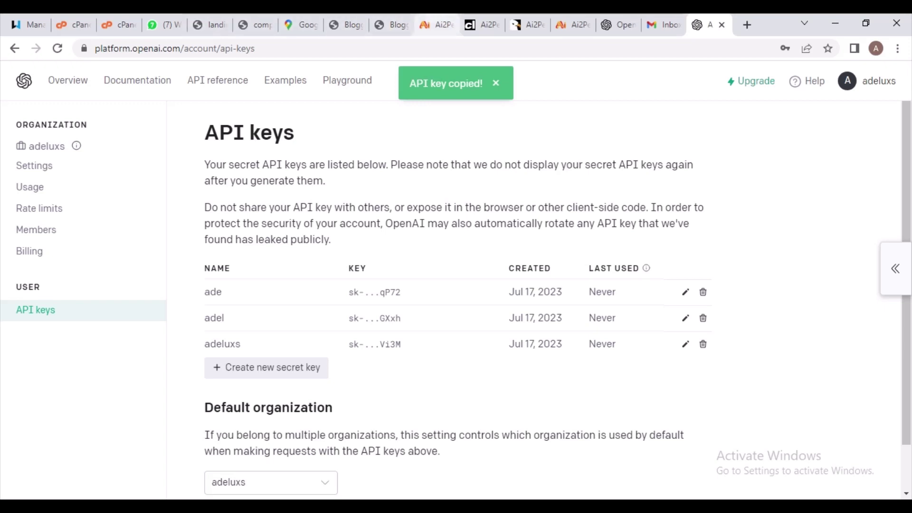
click(435, 25)
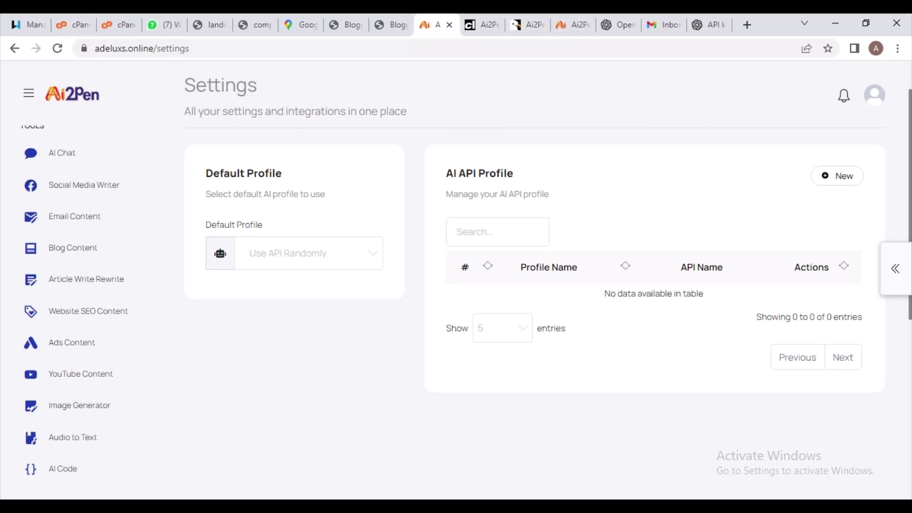
Add a new AI API profile named 'adeluxs' and paste in the copied secret key
click(836, 175)
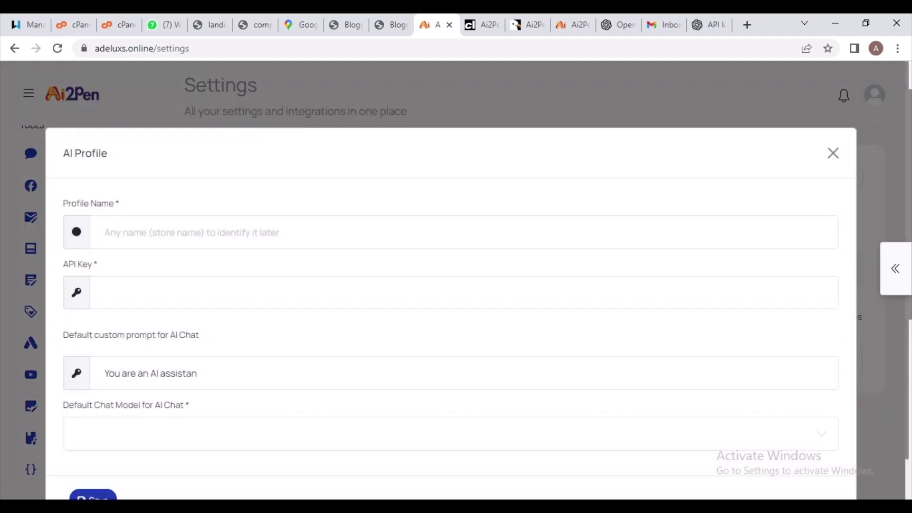
click(190, 232)
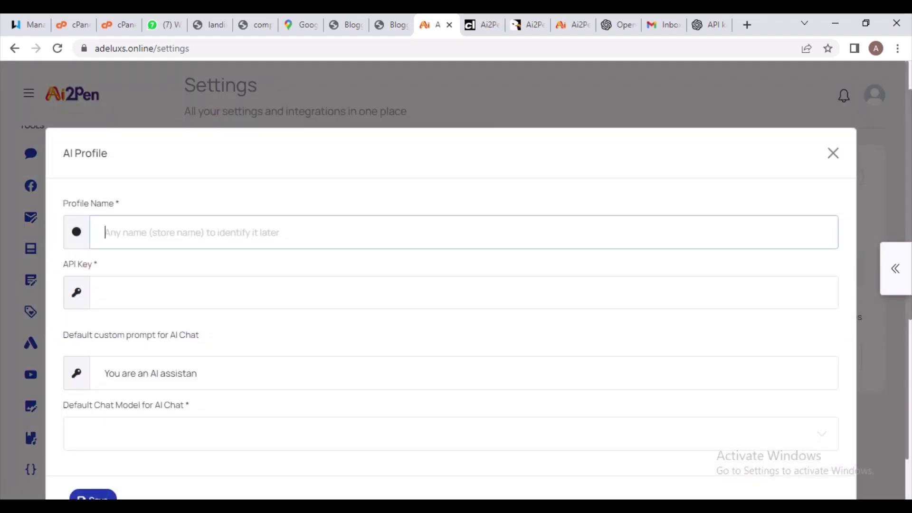
text(adel)
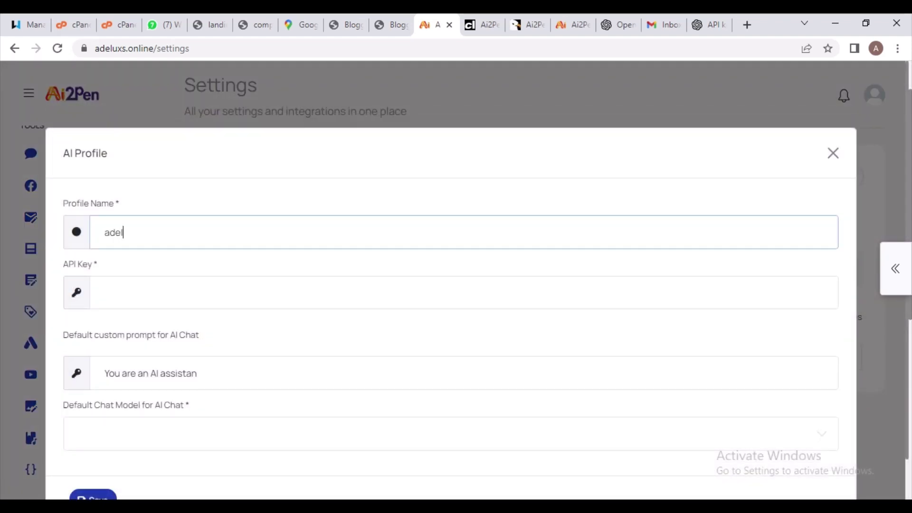
text(uxs)
click(105, 292)
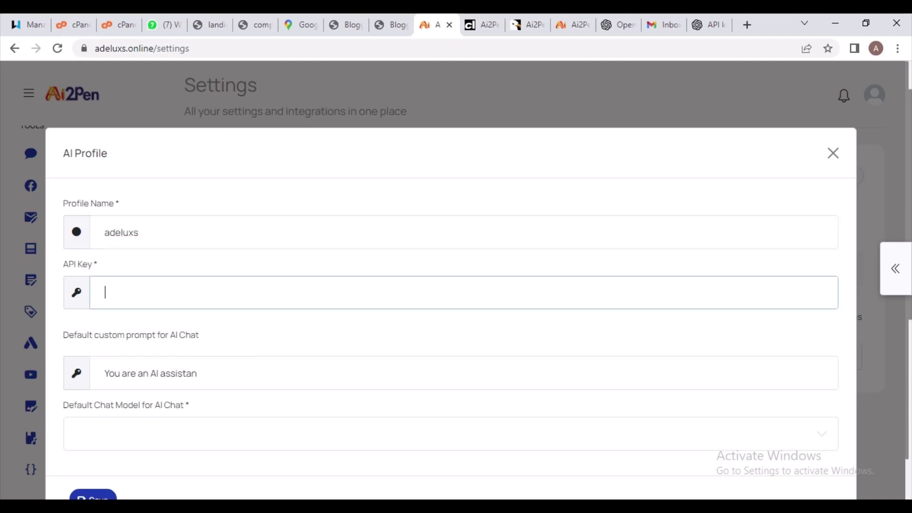
key(ctrl+v)
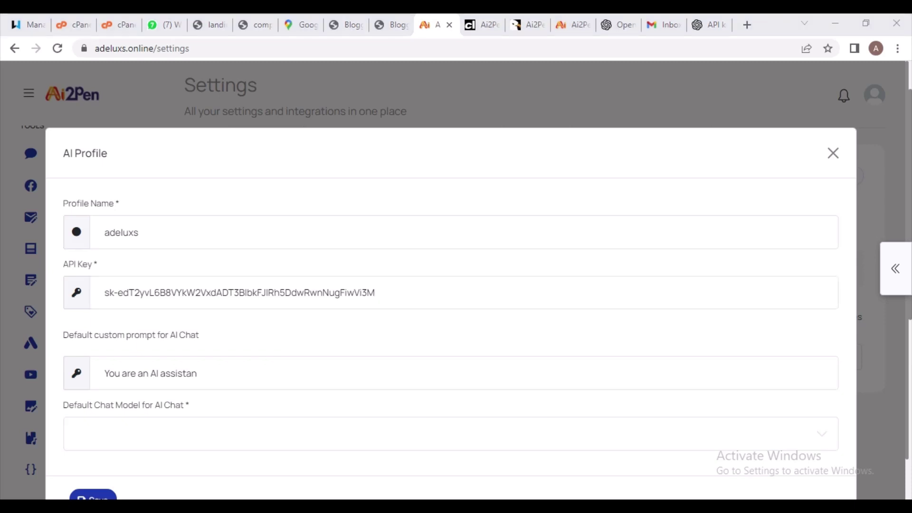
Rewrite the default custom prompt to 'adeluxs Ai assistant'
click(160, 373)
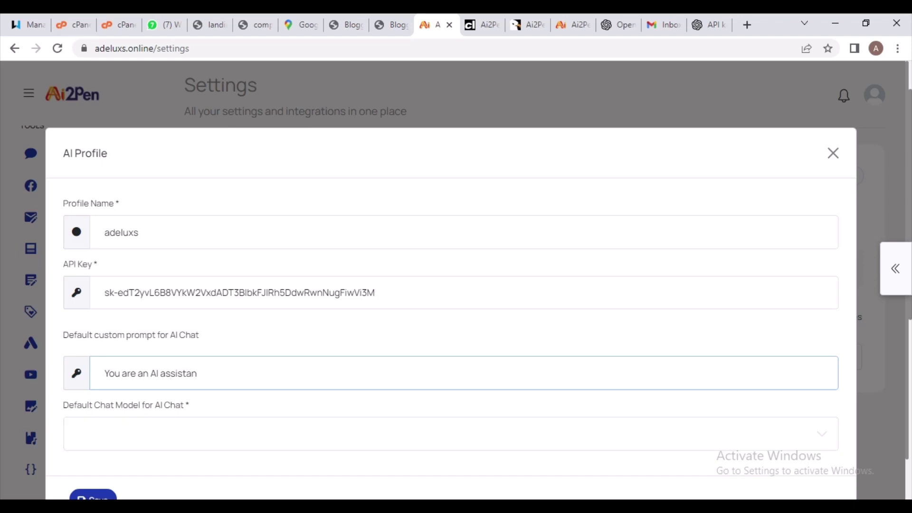
key(Left)
key(Left)
key(Left)
key(Left)
key(Left)
key(Left)
key(Left)
key(Left)
key(Left)
key(Left)
key(Left)
key(Left)
key(Left)
text(ai)
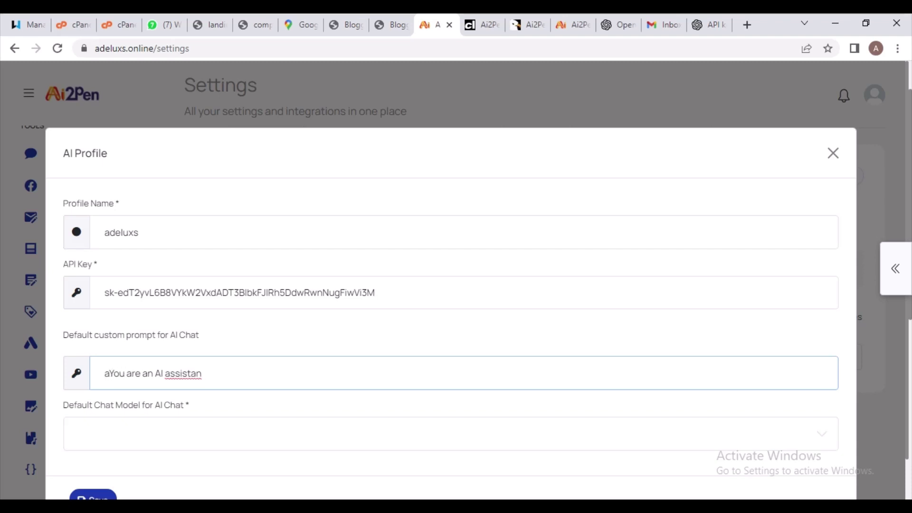
key(BackSpace)
key(BackSpace)
text(ade)
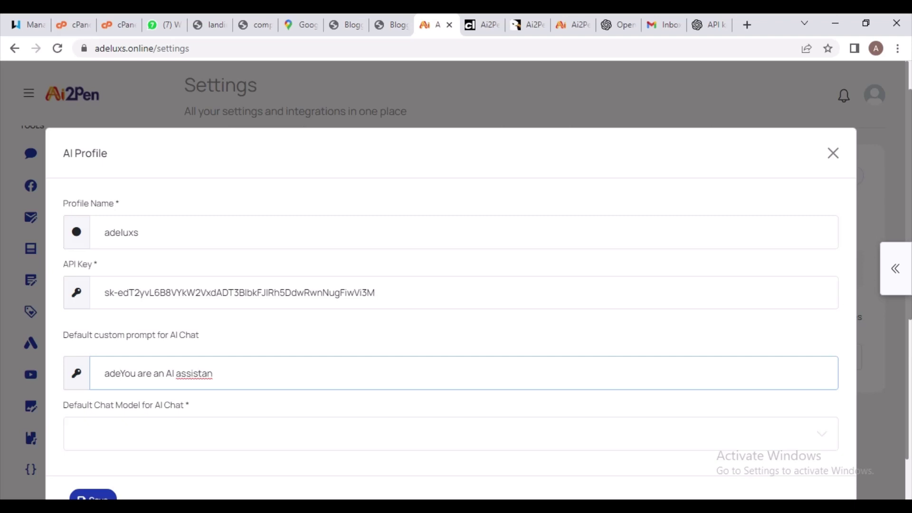
key(BackSpace)
key(BackSpace)
key(BackSpace)
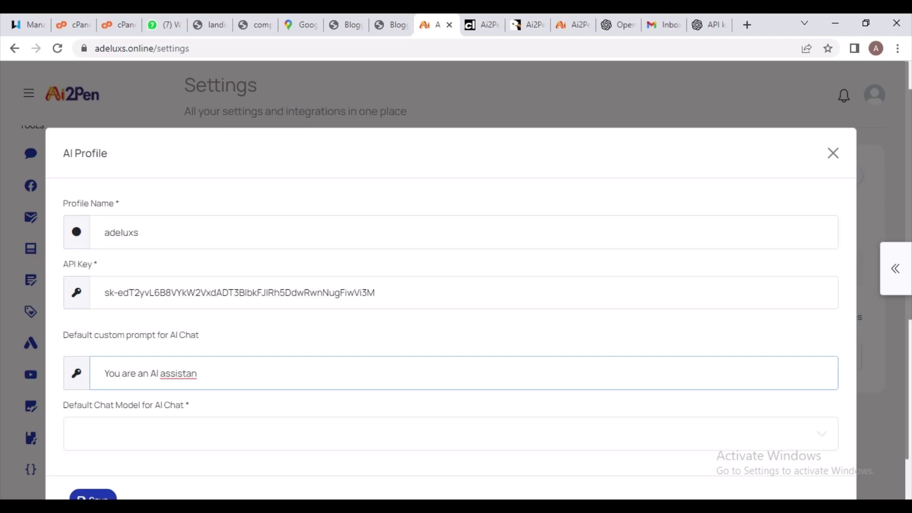
click(197, 374)
key(BackSpace)
key(BackSpace)
key(BackSpace)
key(BackSpace)
key(BackSpace)
key(BackSpace)
key(BackSpace)
key(BackSpace)
key(BackSpace)
key(BackSpace)
key(BackSpace)
key(BackSpace)
key(BackSpace)
key(BackSpace)
key(BackSpace)
key(BackSpace)
key(BackSpace)
key(BackSpace)
key(BackSpace)
key(BackSpace)
text(ade)
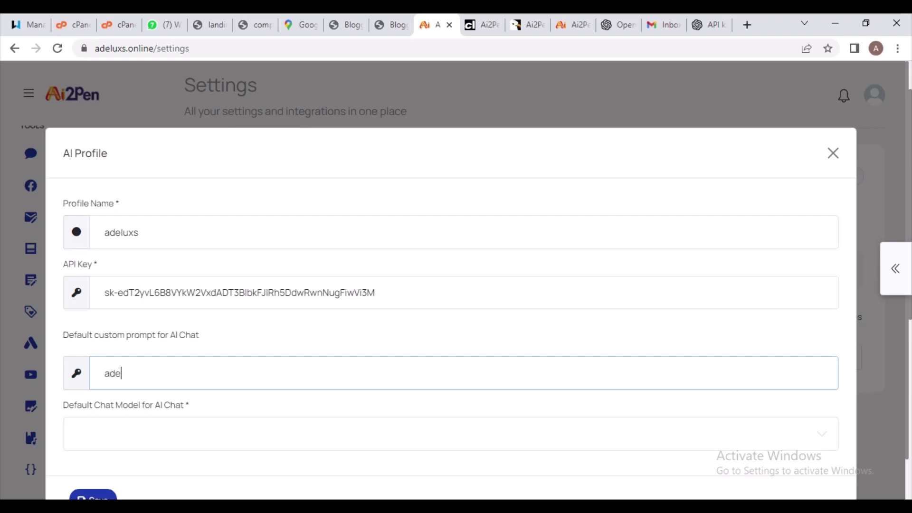
key(BackSpace)
key(BackSpace)
text(deluxsai)
key(BackSpace)
key(BackSpace)
text(Ai assistant)
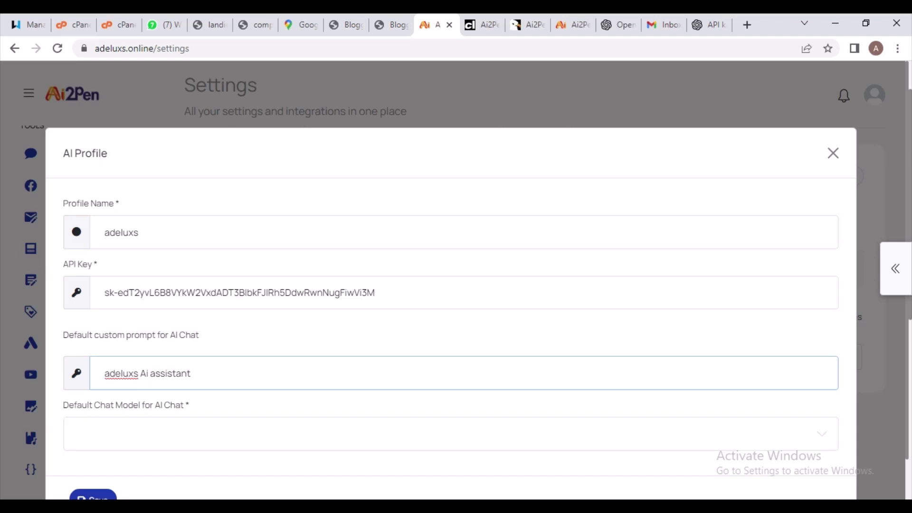
Choose gpt-3.5-turbo as the default chat model
click(427, 433)
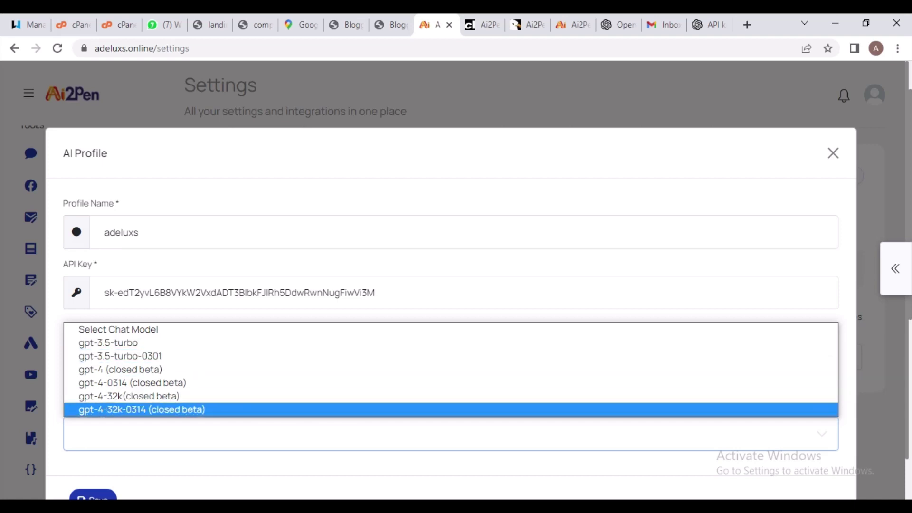
key(Return)
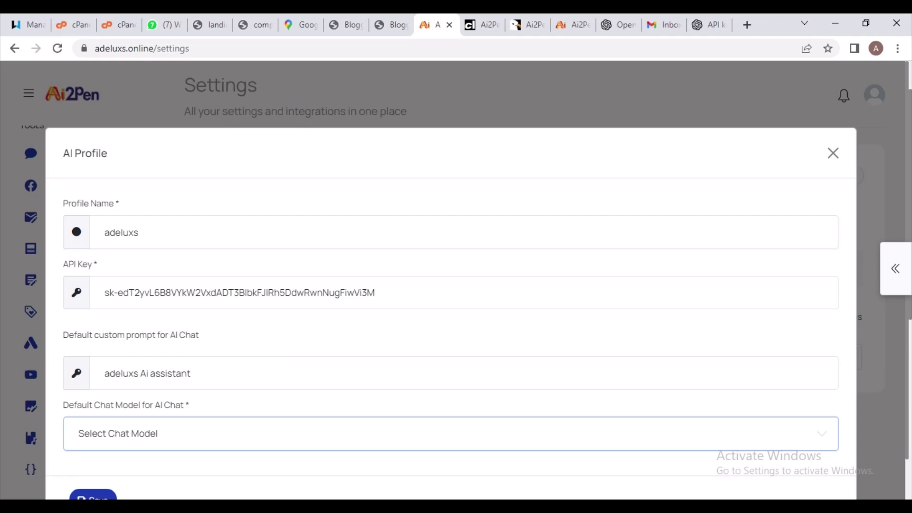
key(alt+Down)
key(Down)
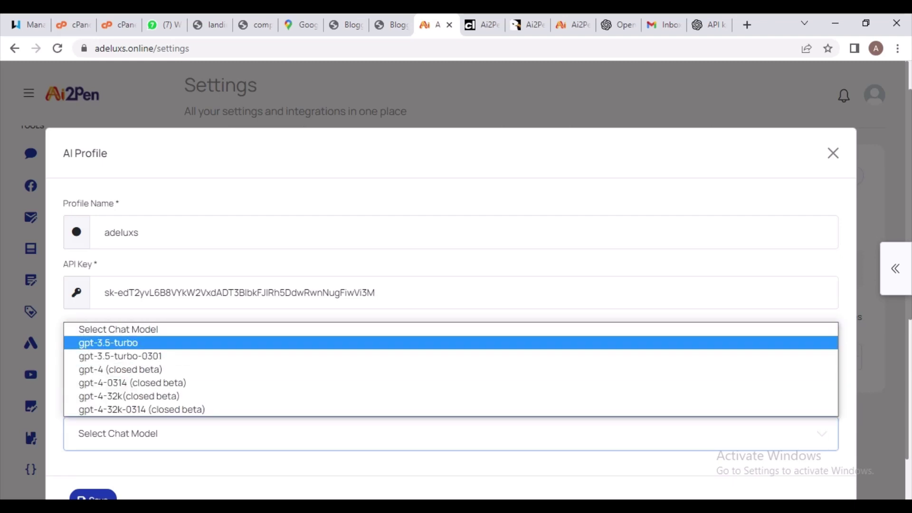
key(Return)
key(alt+Down)
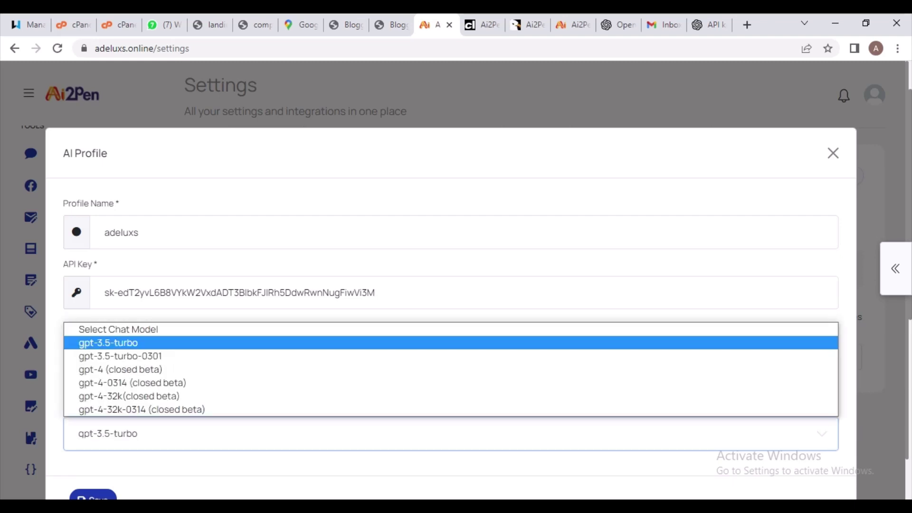
key(Down)
key(Down)
key(Down)
key(Down)
key(Up)
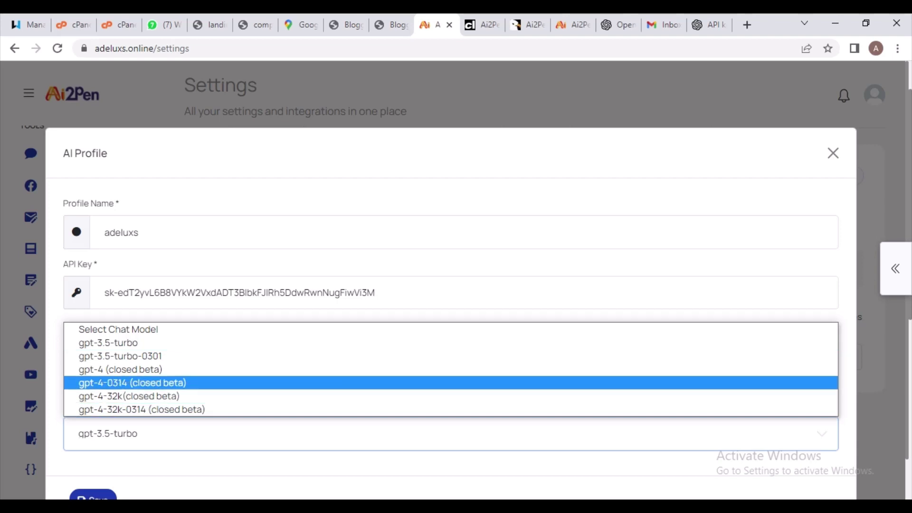
key(Up)
key(Up)
key(Up)
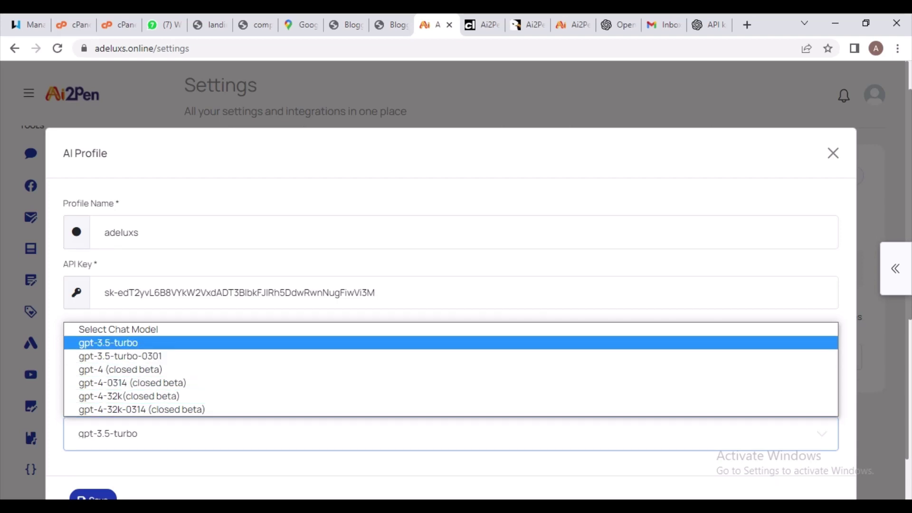
key(Up)
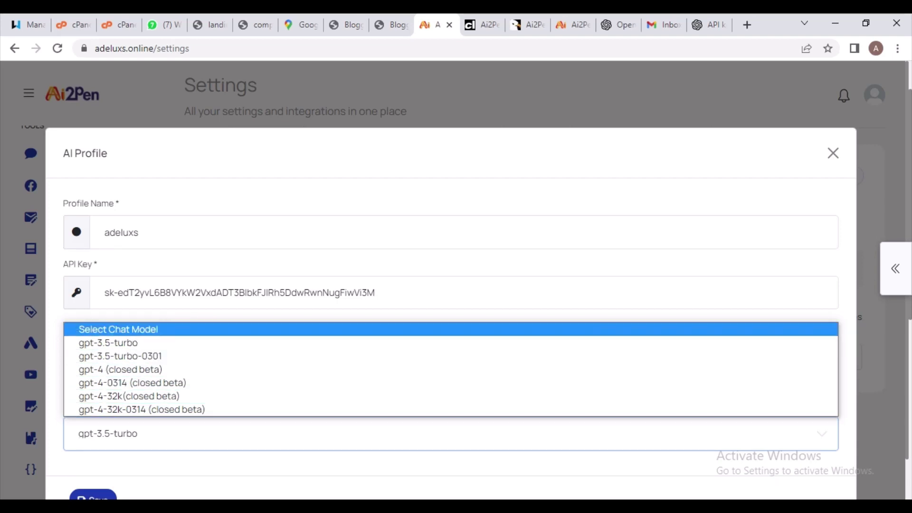
key(Down)
key(Return)
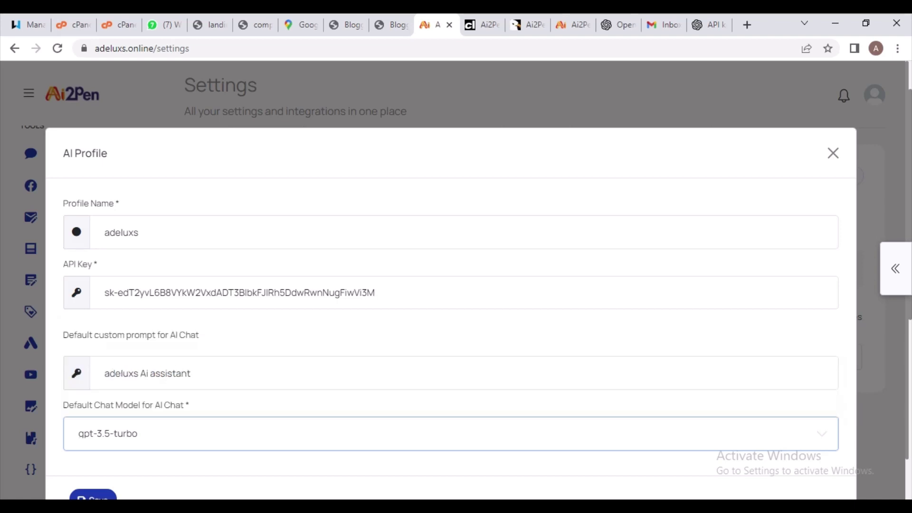
Submit the AI profile form to save it
click(374, 292)
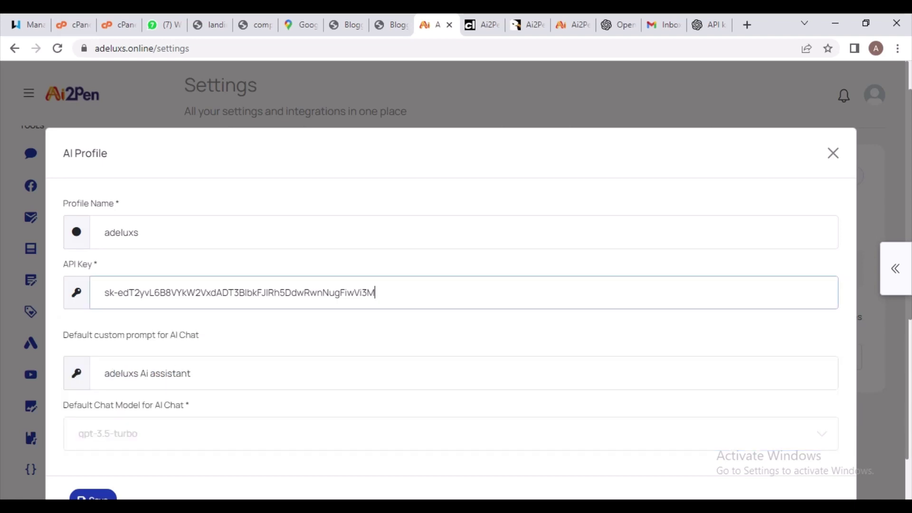
scroll(456, 285, down, 2)
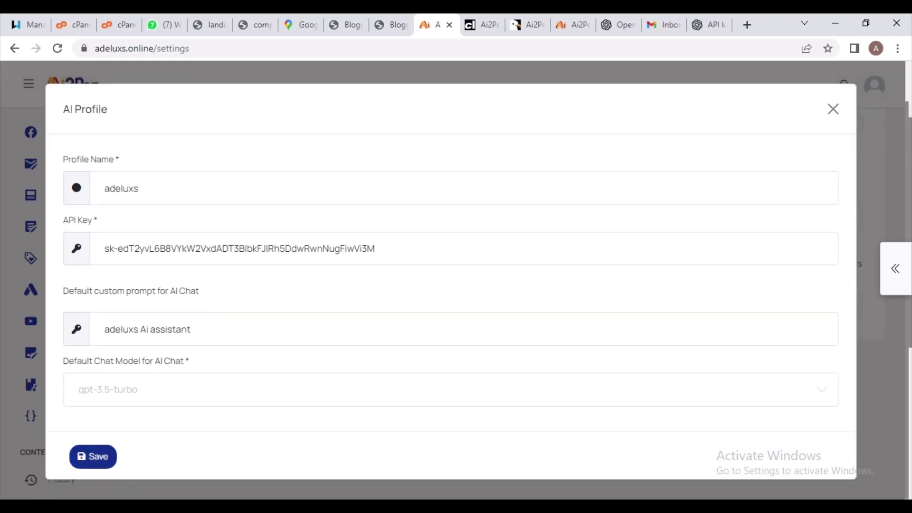
key(Return)
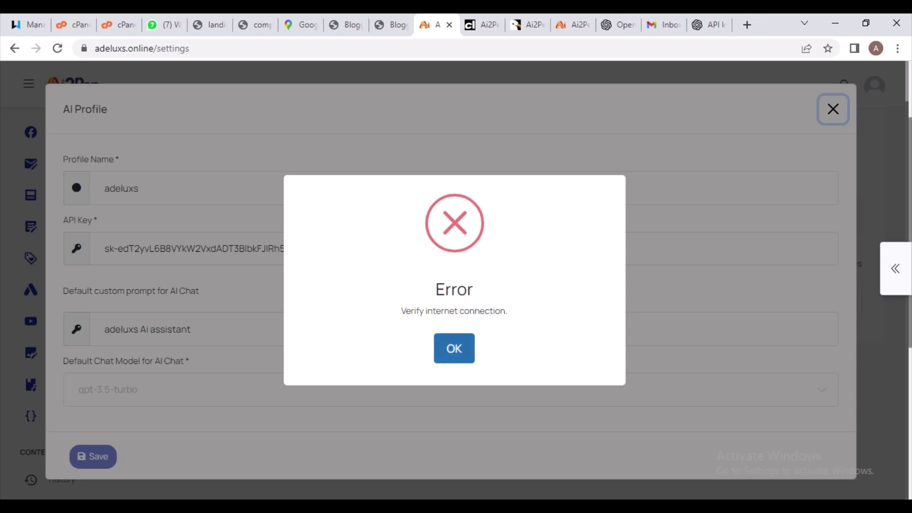
Dismiss the connection error and confirm the chat model is still gpt-3.5-turbo
key(Return)
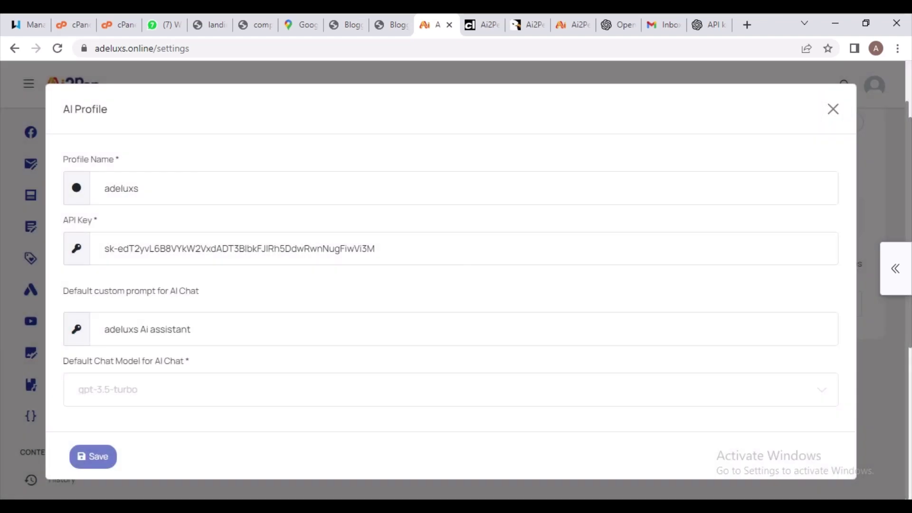
click(451, 389)
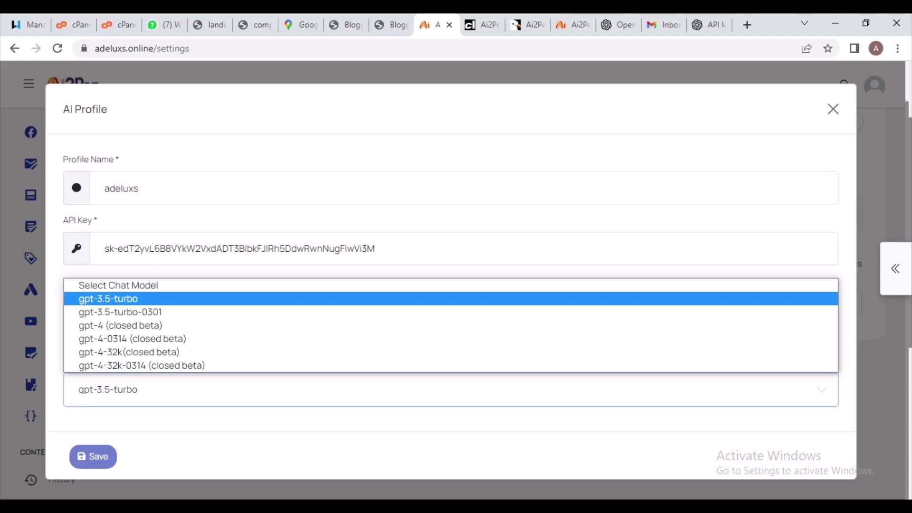
key(Down)
key(Down)
key(Up)
key(Up)
key(Return)
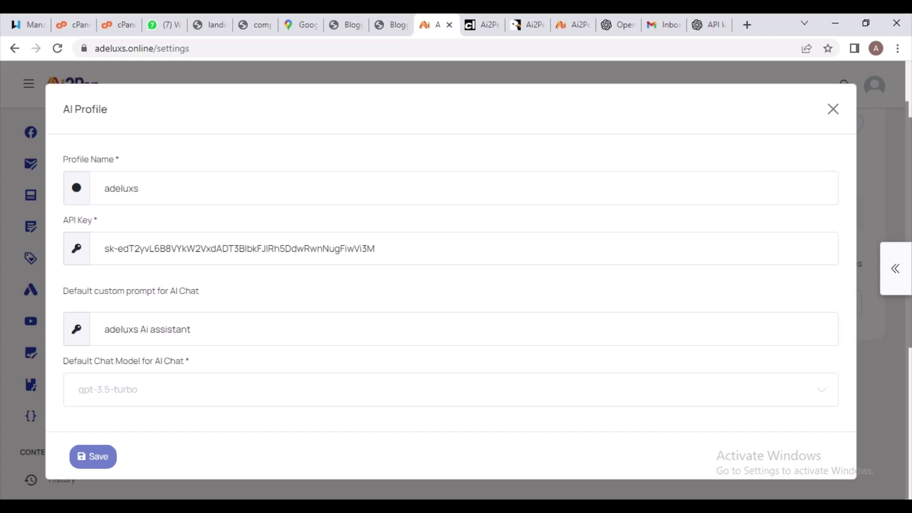
click(190, 329)
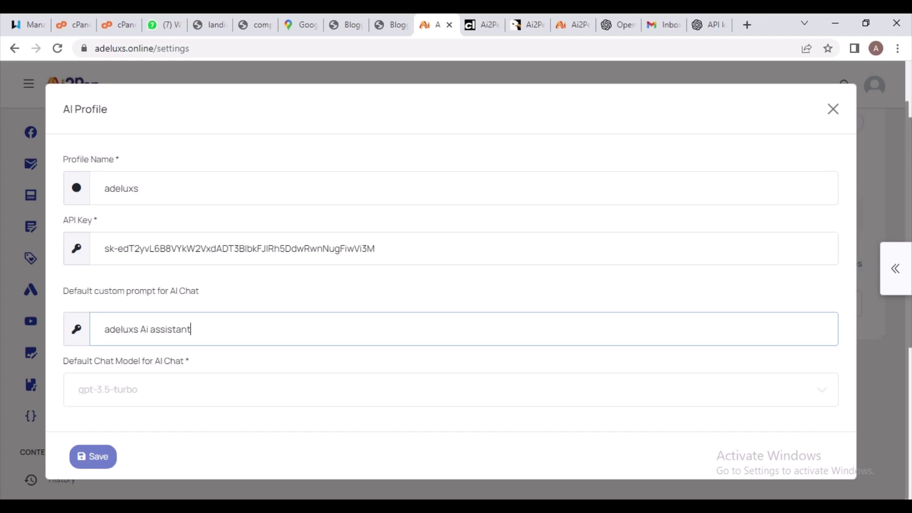
click(427, 389)
key(Return)
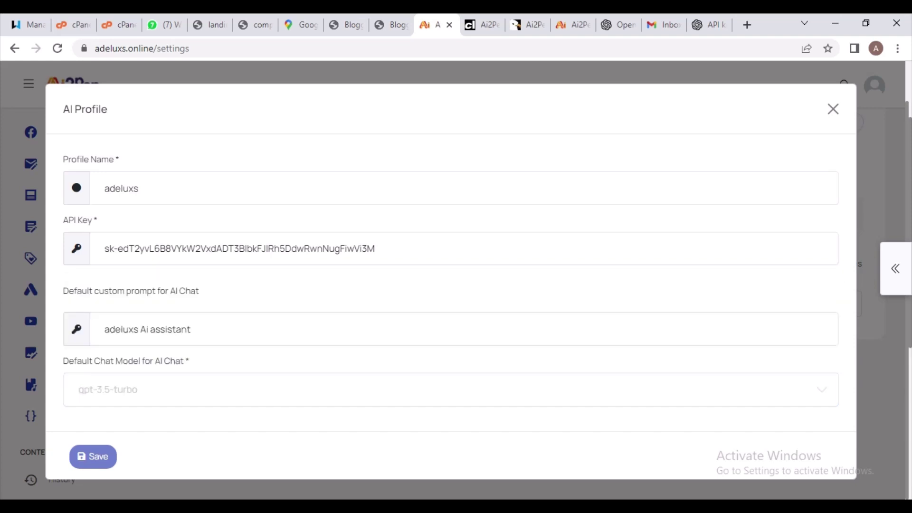
click(427, 389)
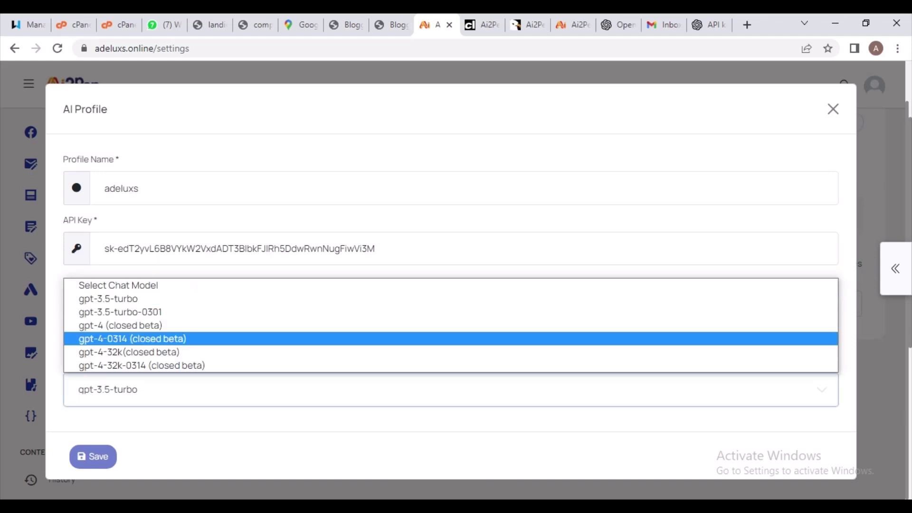
key(Return)
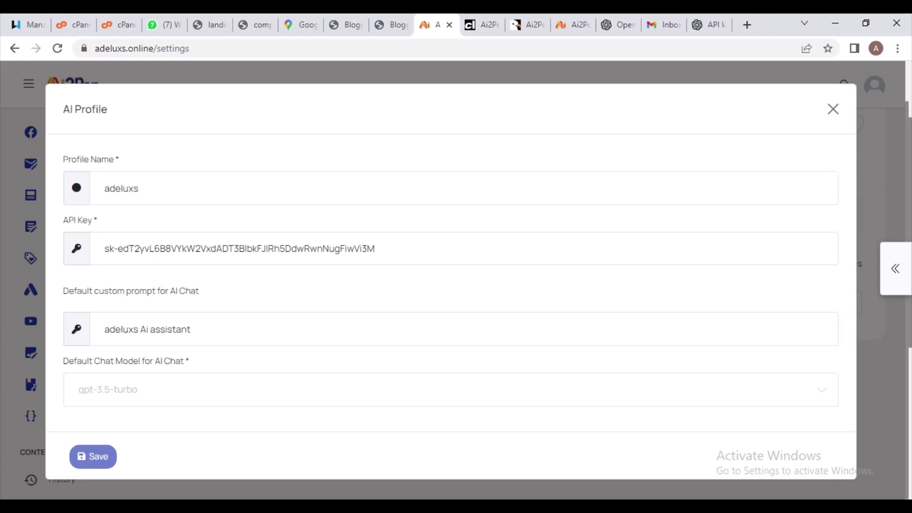
click(427, 389)
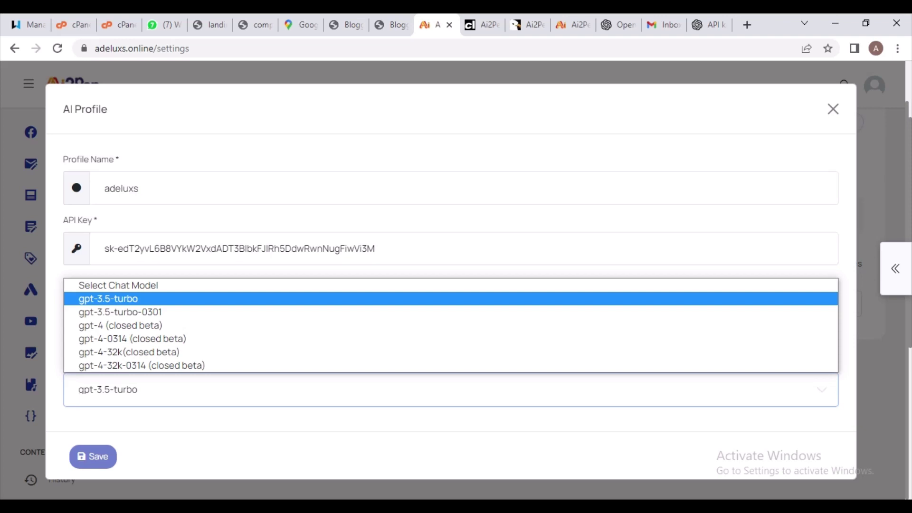
key(Escape)
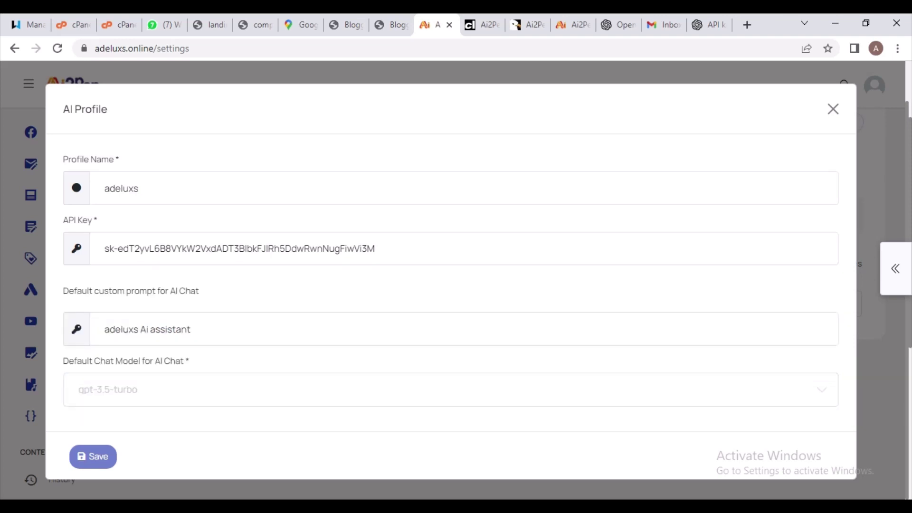
Reset and reselect gpt-3.5-turbo as the chat model, then go to the OpenAI API keys page
click(427, 389)
key(Down)
key(Up)
key(Up)
key(Return)
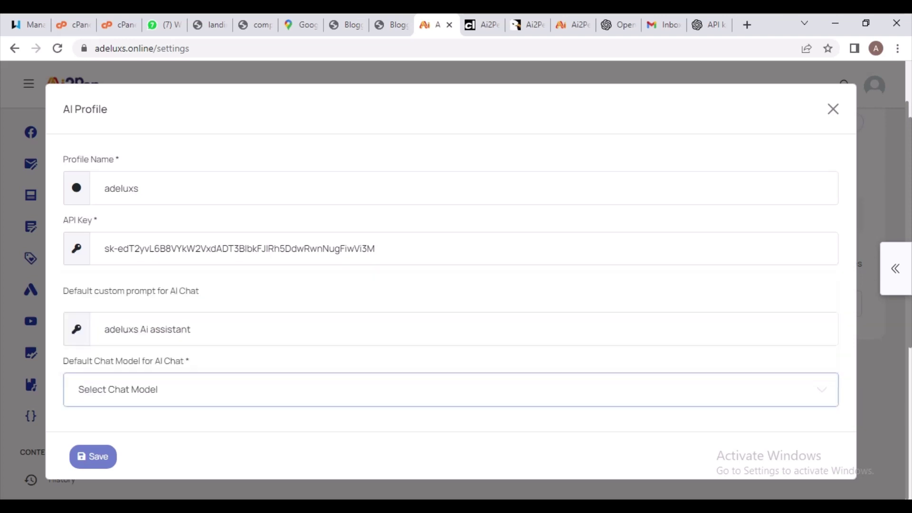
key(alt+Down)
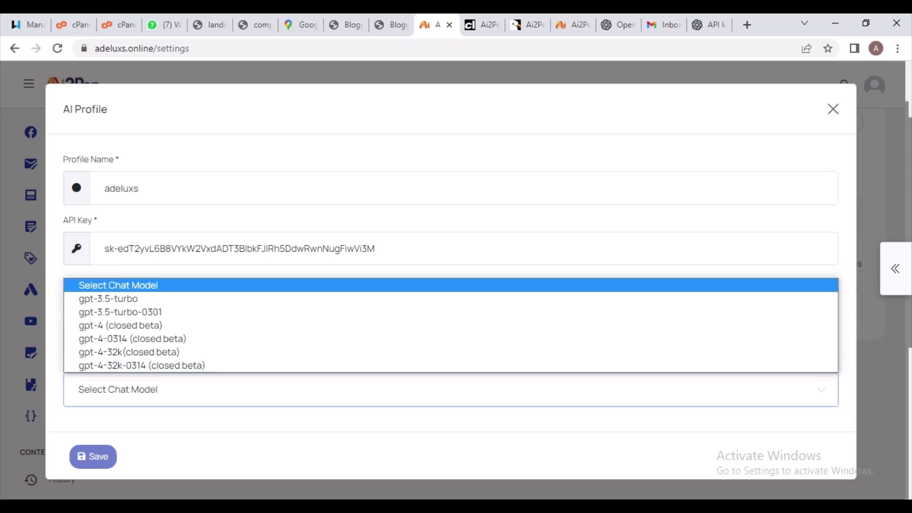
key(Down)
key(Return)
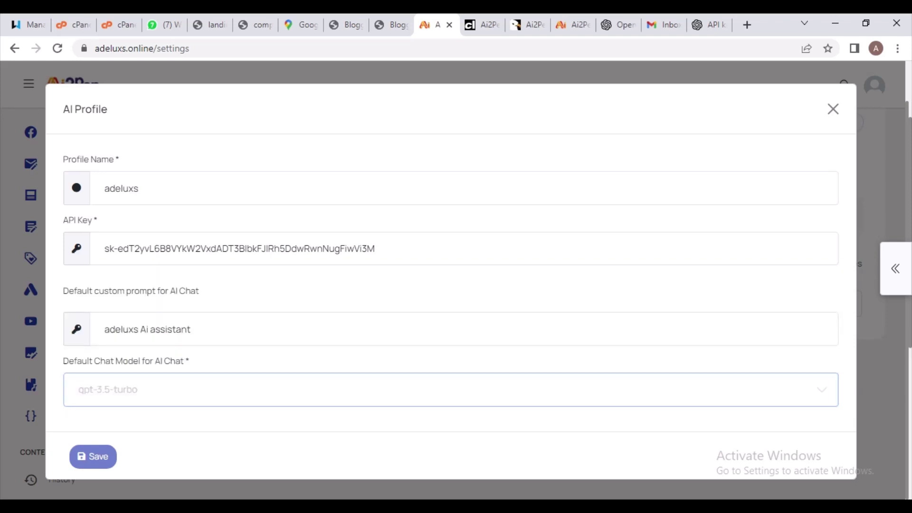
key(ctrl+9)
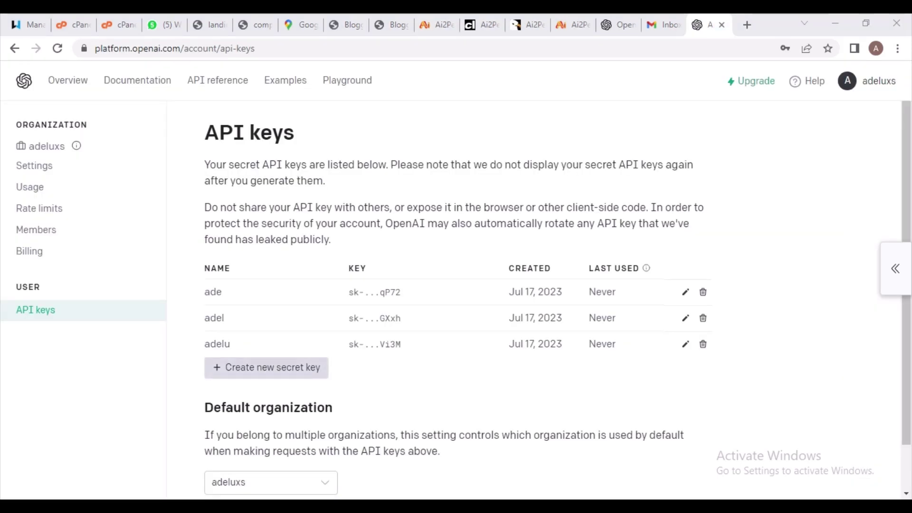
Generate a secret key named 'adeluxs' and copy it to the clipboard
click(266, 367)
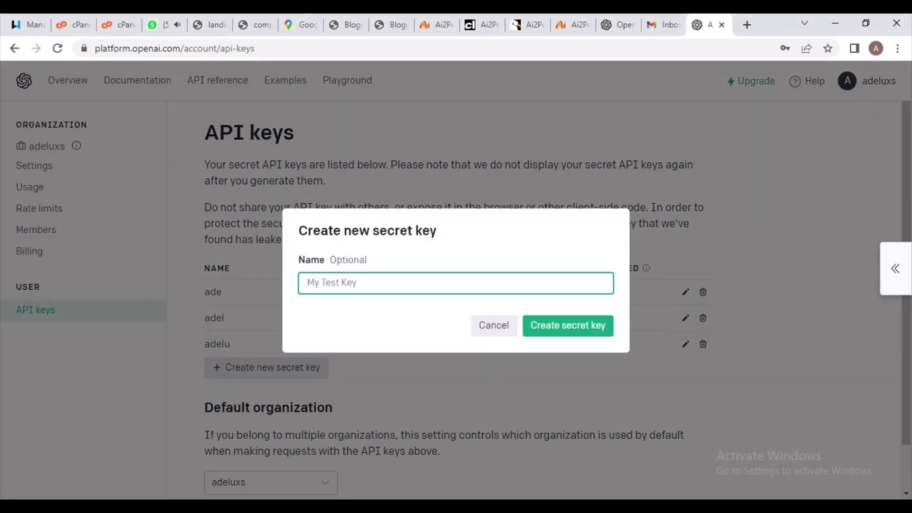
text(ad)
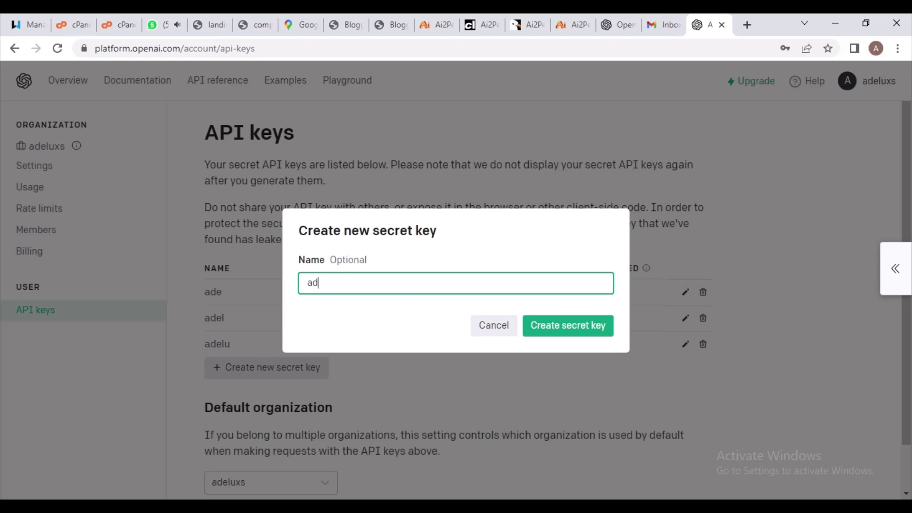
text(eluxs)
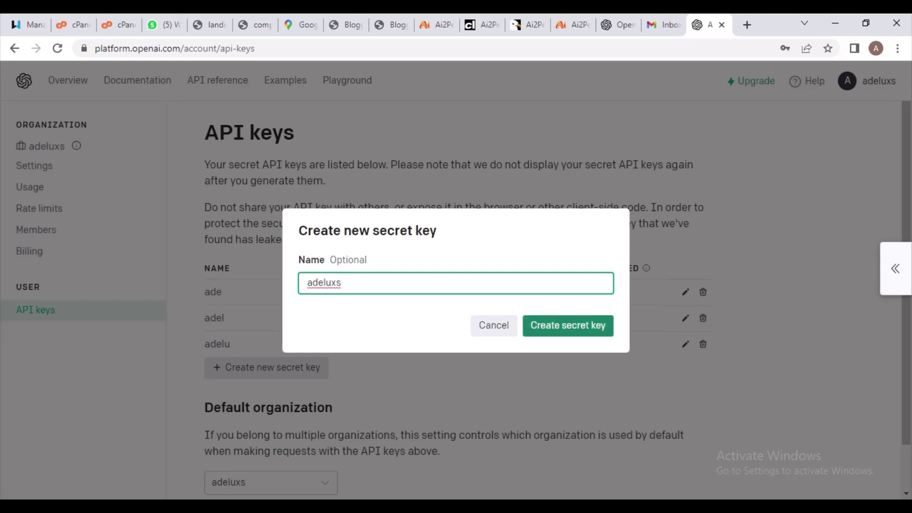
key(Return)
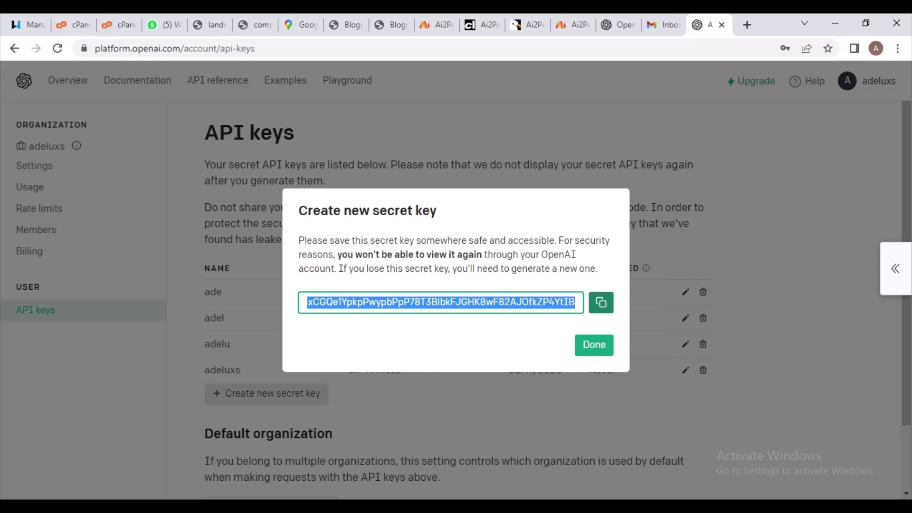
click(601, 302)
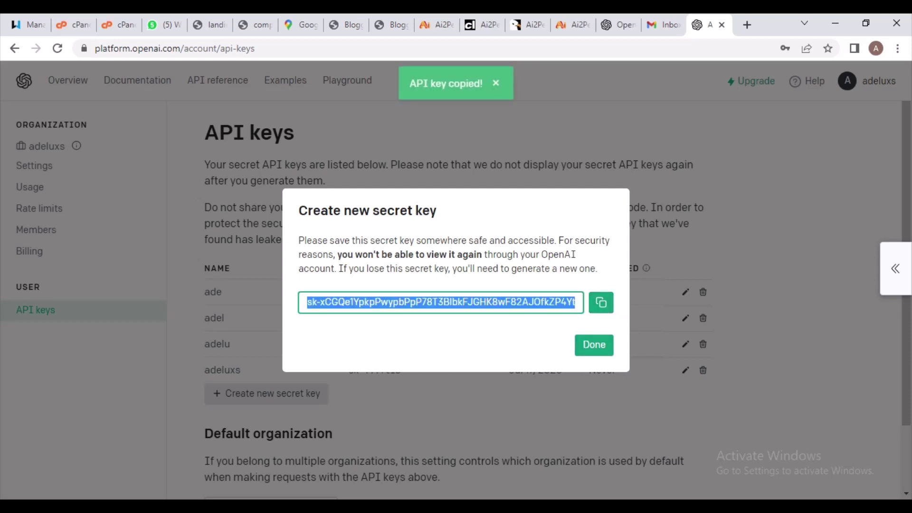
key(Return)
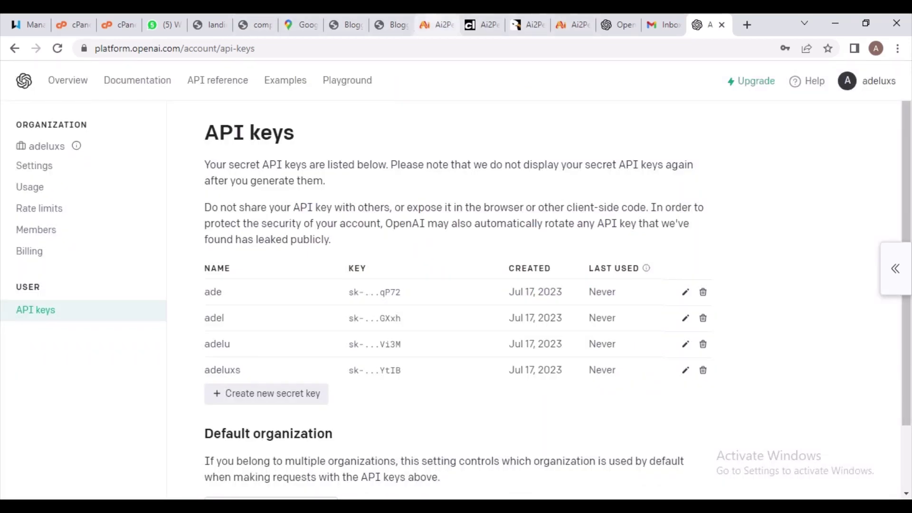
Back in Ai2Pen, fill in the suggested profile name and paste the new API key
click(435, 24)
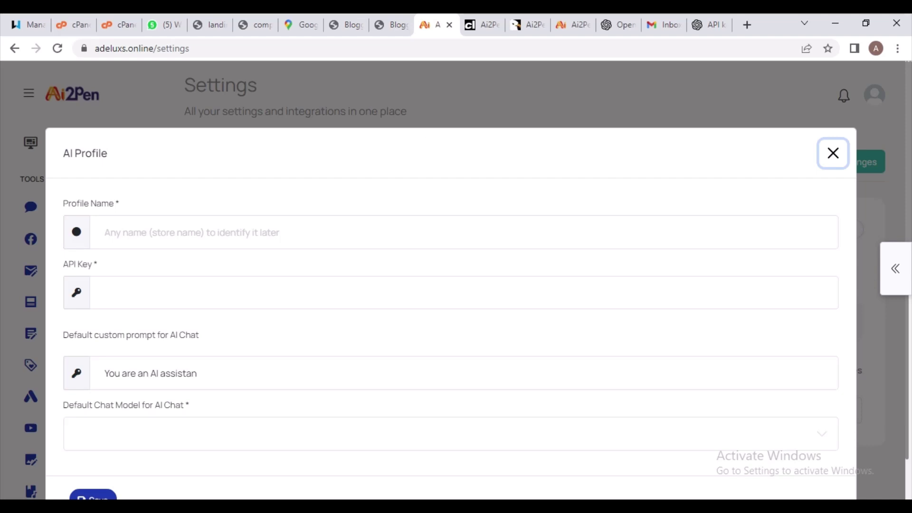
click(183, 233)
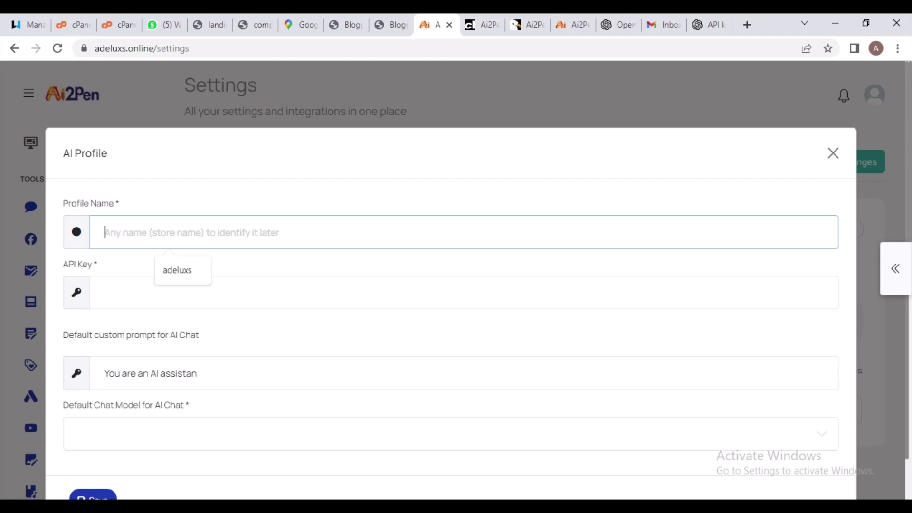
key(Down)
key(Return)
key(Tab)
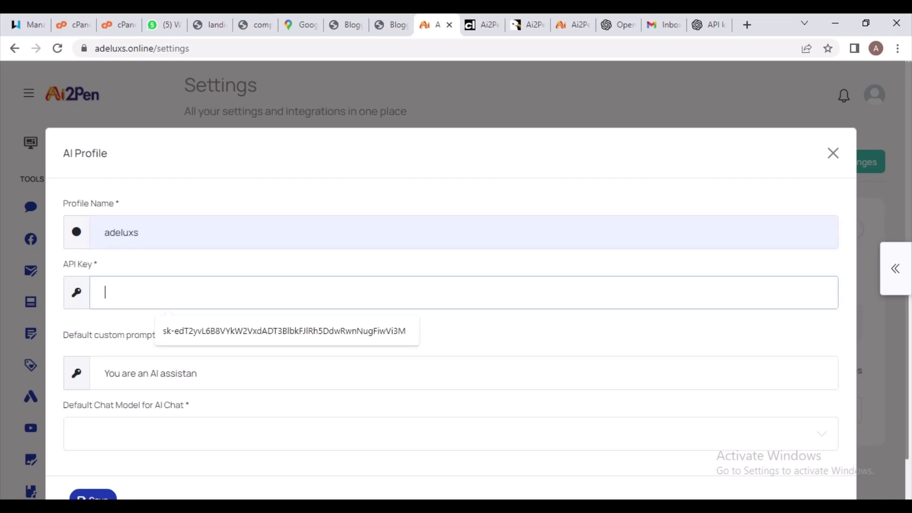
key(ctrl+v)
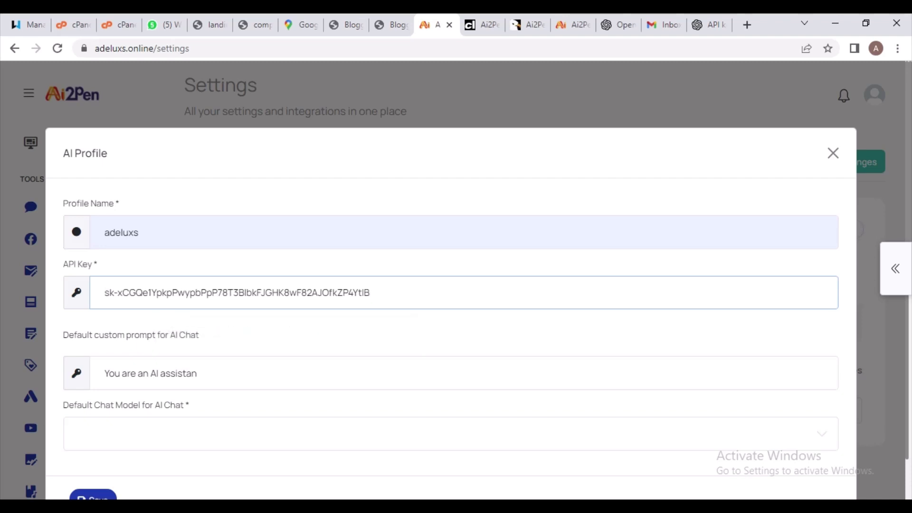
Change the default custom prompt to 'Adeluxs Ai Assistance'
click(197, 373)
key(BackSpace)
key(BackSpace)
key(BackSpace)
key(BackSpace)
key(BackSpace)
key(BackSpace)
key(BackSpace)
key(BackSpace)
key(BackSpace)
key(BackSpace)
key(BackSpace)
key(BackSpace)
key(BackSpace)
key(BackSpace)
key(BackSpace)
key(BackSpace)
key(BackSpace)
key(BackSpace)
key(BackSpace)
key(BackSpace)
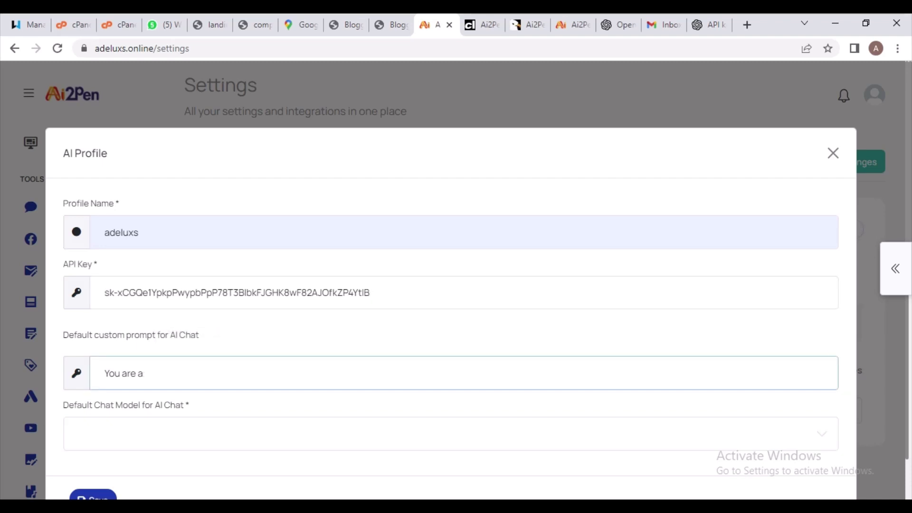
text(Ad)
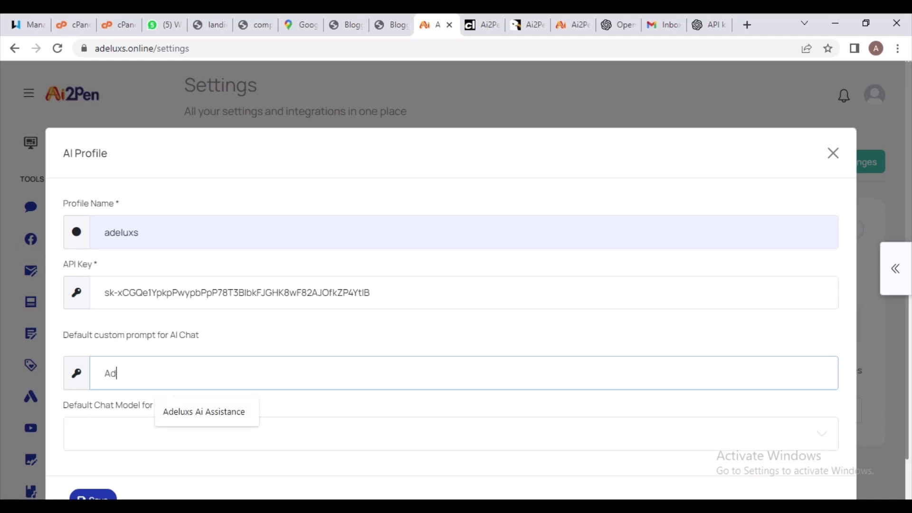
text(eluxs ai)
key(BackSpace)
text(Ai Assis)
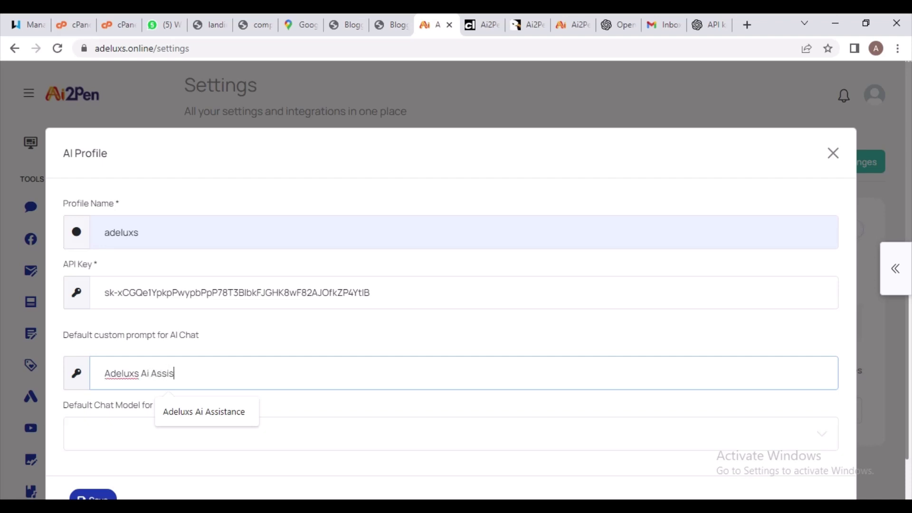
text(tance)
Set gpt-3.5-turbo as the default chat model
click(446, 433)
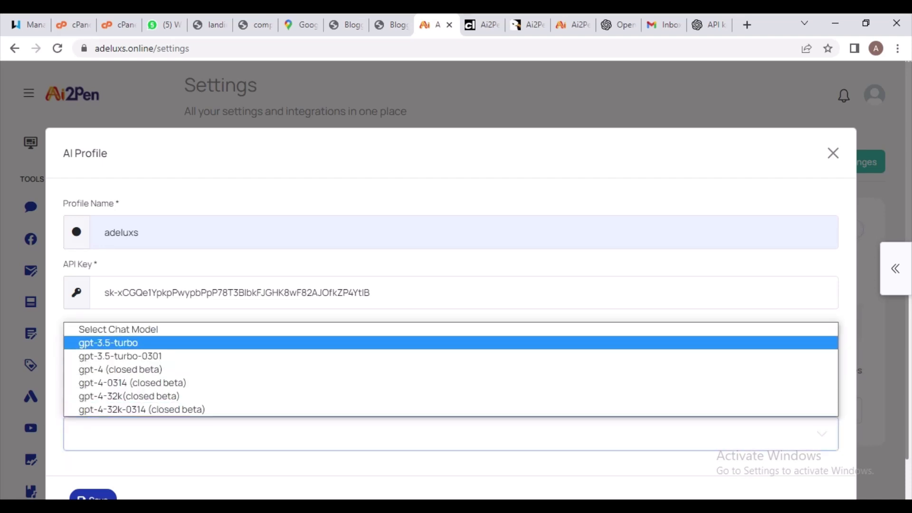
key(Return)
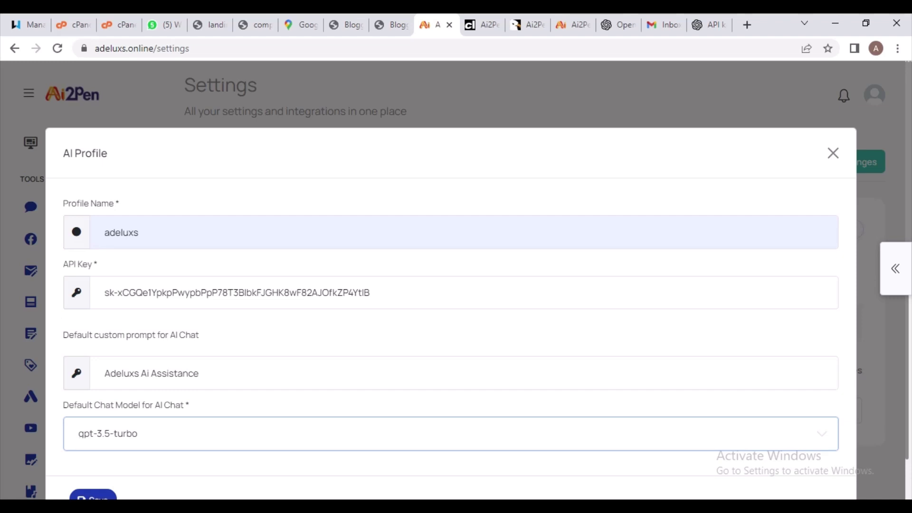
key(Down)
key(Down)
key(alt+Down)
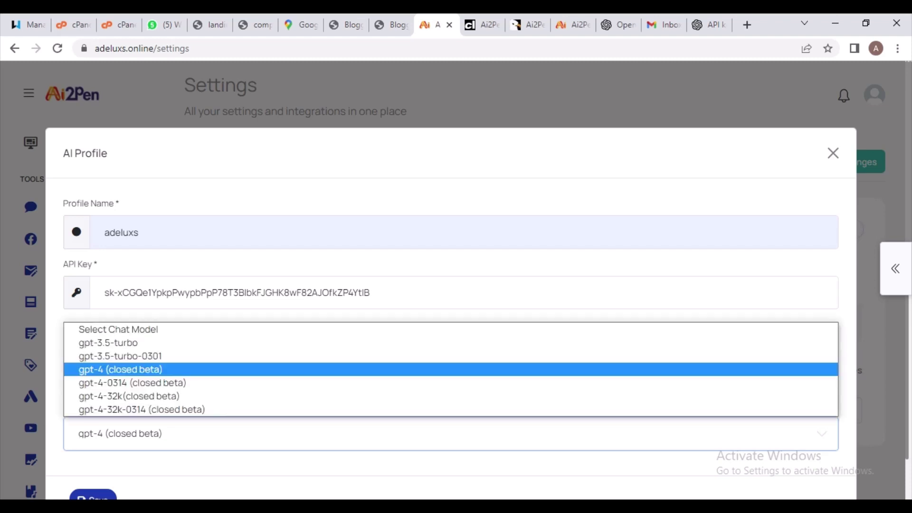
key(Home)
key(Return)
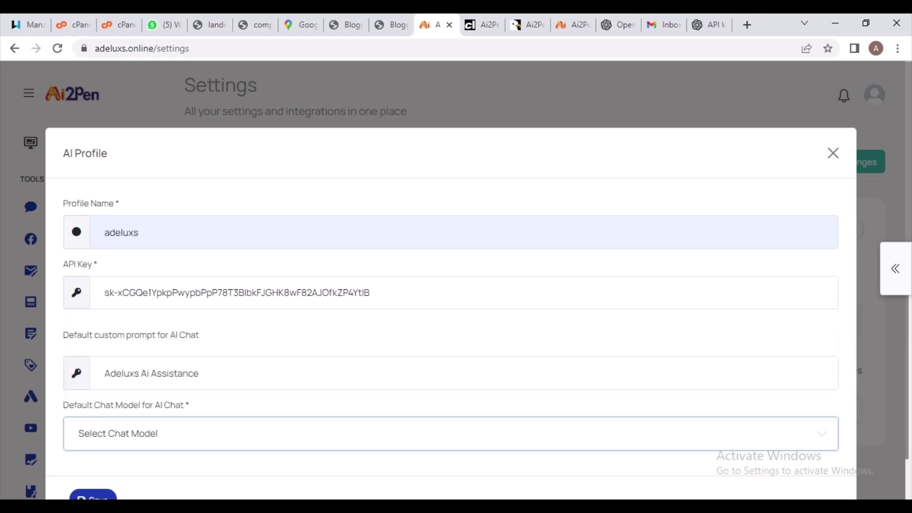
key(alt+Down)
key(Down)
key(Down)
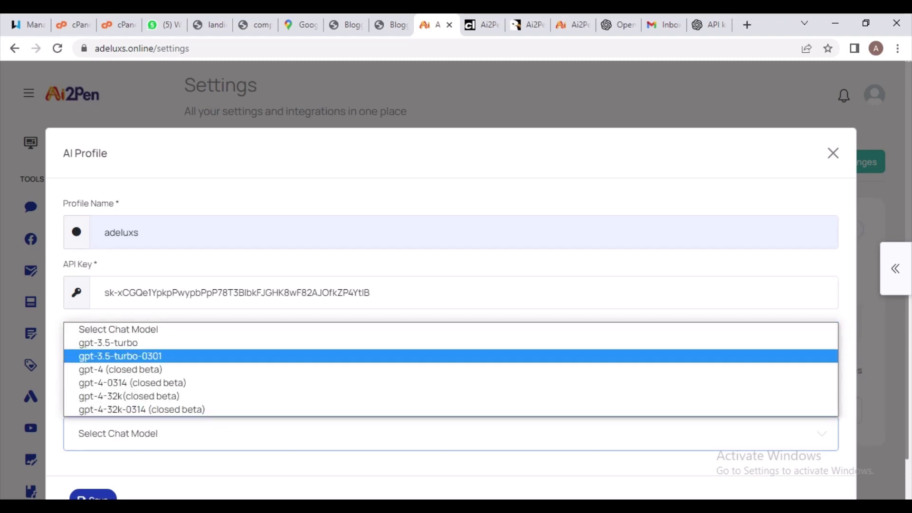
key(Up)
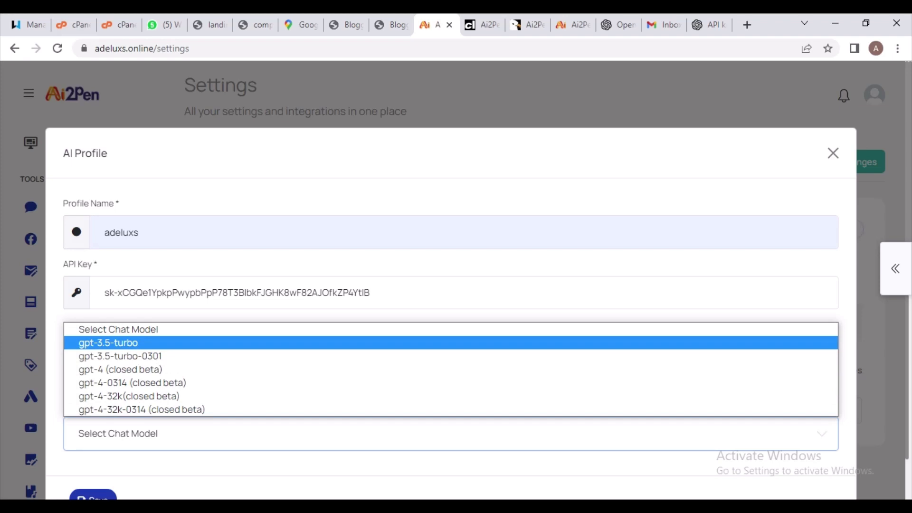
key(Return)
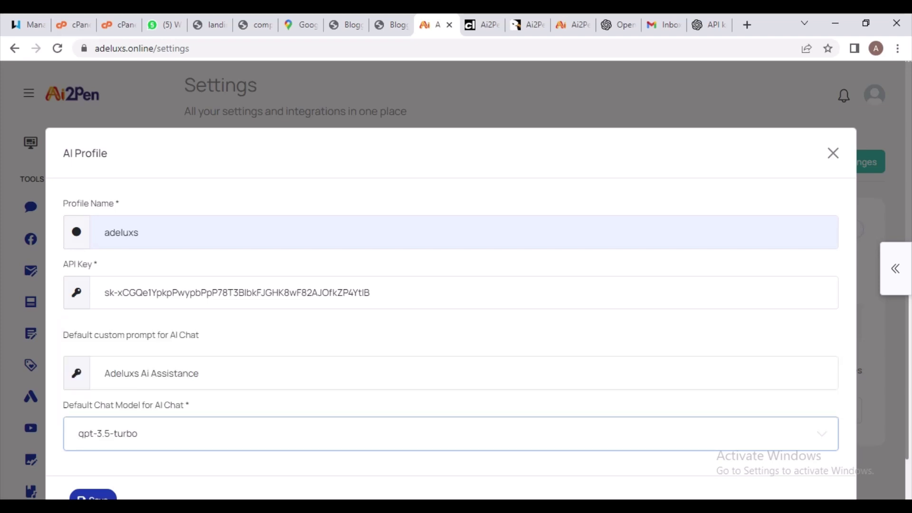
scroll(451, 285, down, 1)
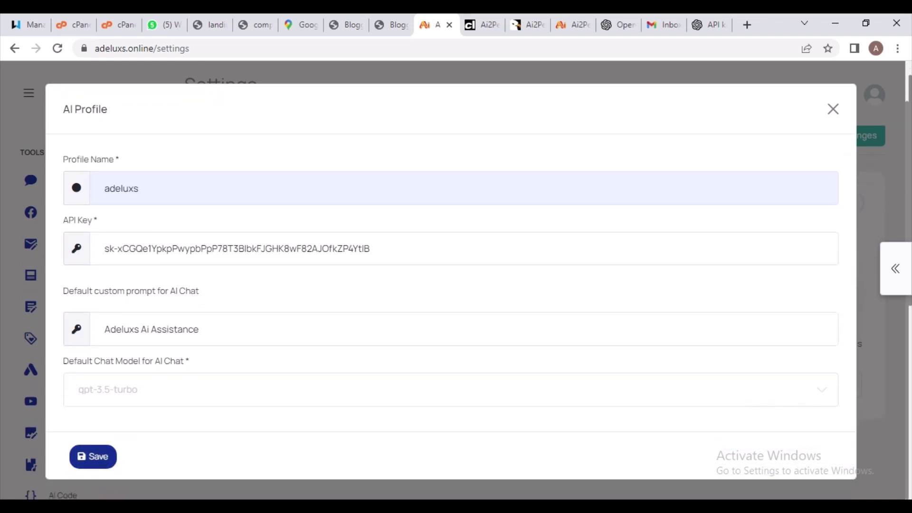
Save the adeluxs profile, acknowledge the success message, and return to the Dashboard
click(93, 457)
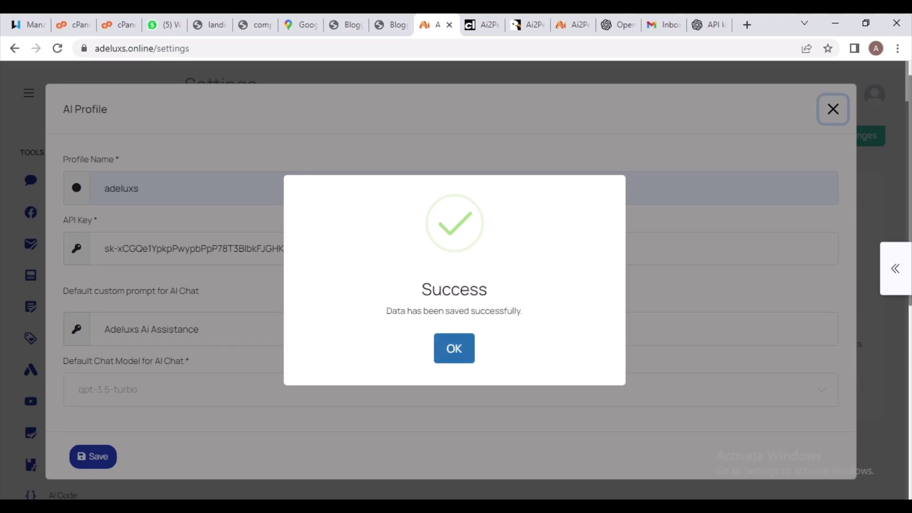
click(454, 348)
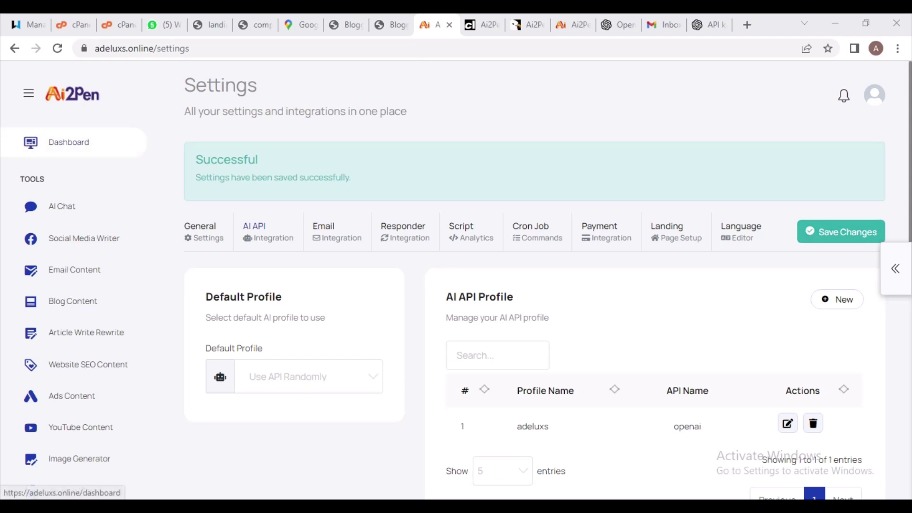
click(69, 142)
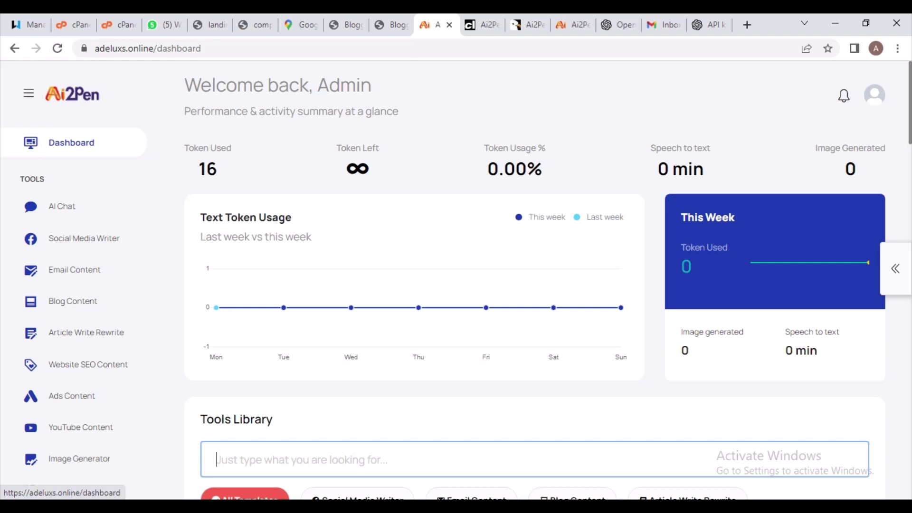
Send 'hello' in AI Chat to test the new key
click(61, 206)
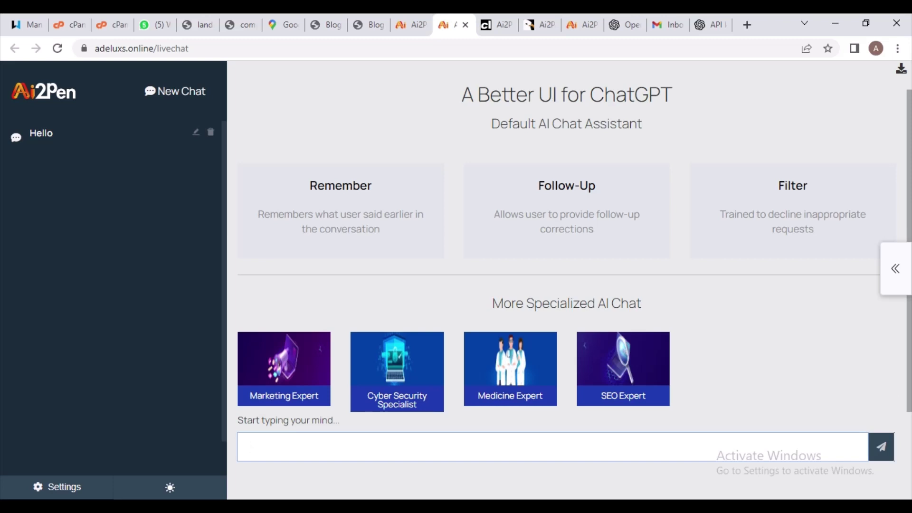
text(hello)
key(Return)
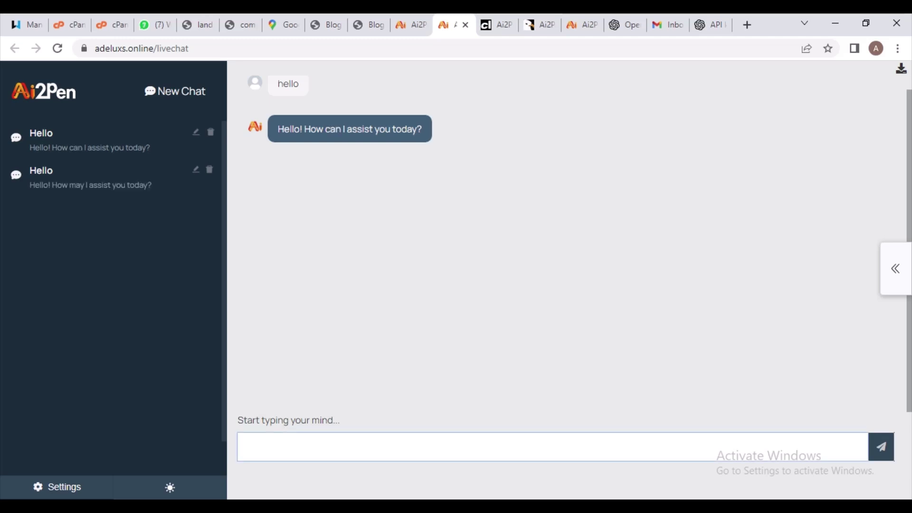
Ask the AI 'best business i can do'
text(best bussiness i)
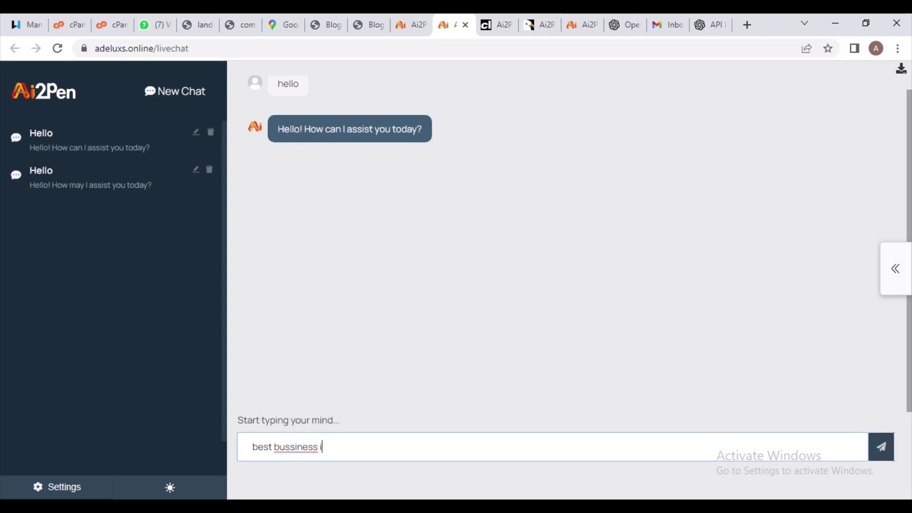
text( can do)
key(BackSpace)
text(i)
key(BackSpace)
key(Return)
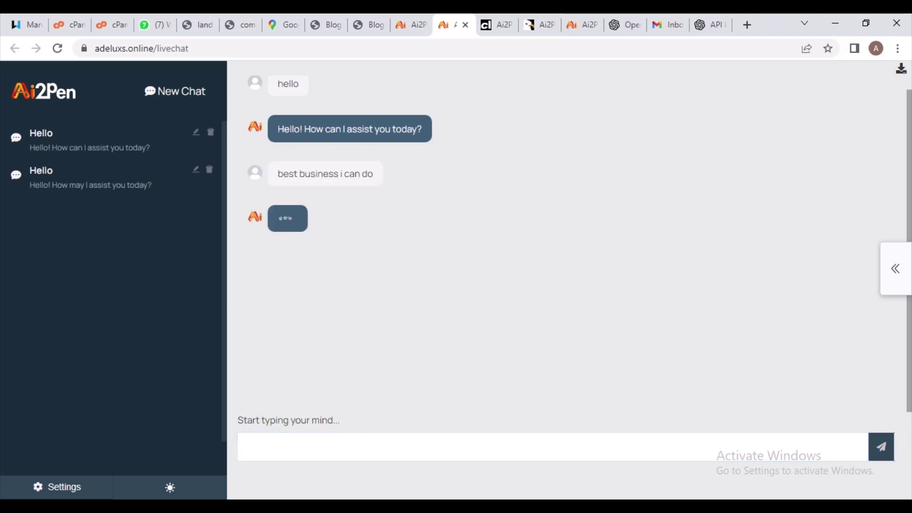